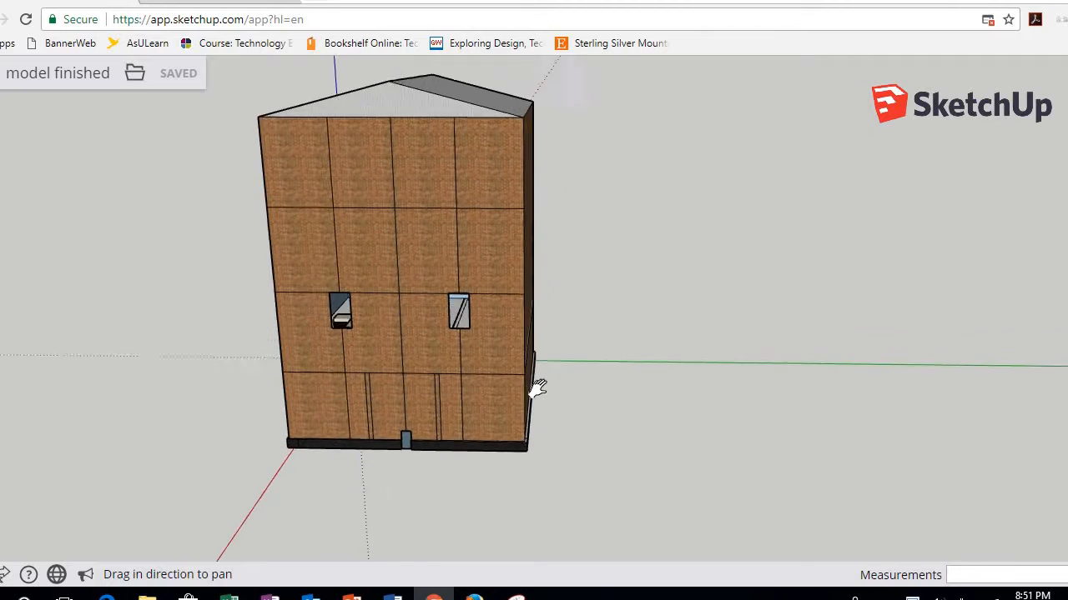
# Examine the finished brick building from several angles, viewing its front, side wall and roof
pyautogui.press('o')
pyautogui.moveTo(539, 317); pyautogui.dragTo(503, 322)
pyautogui.moveTo(429, 329); pyautogui.dragTo(457, 358, button='middle')
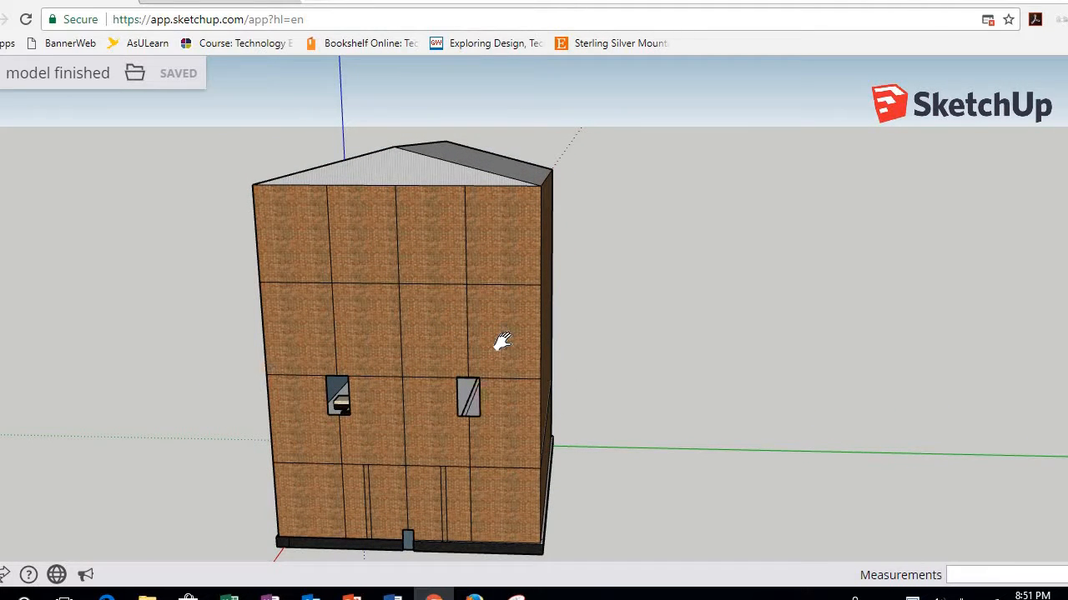
pyautogui.moveTo(519, 369)
pyautogui.mouseDown(button='middle')
pyautogui.moveTo(500, 298)
pyautogui.moveTo(498, 337)
pyautogui.moveTo(548, 373)
pyautogui.moveTo(538, 376)
pyautogui.mouseUp(button='middle')
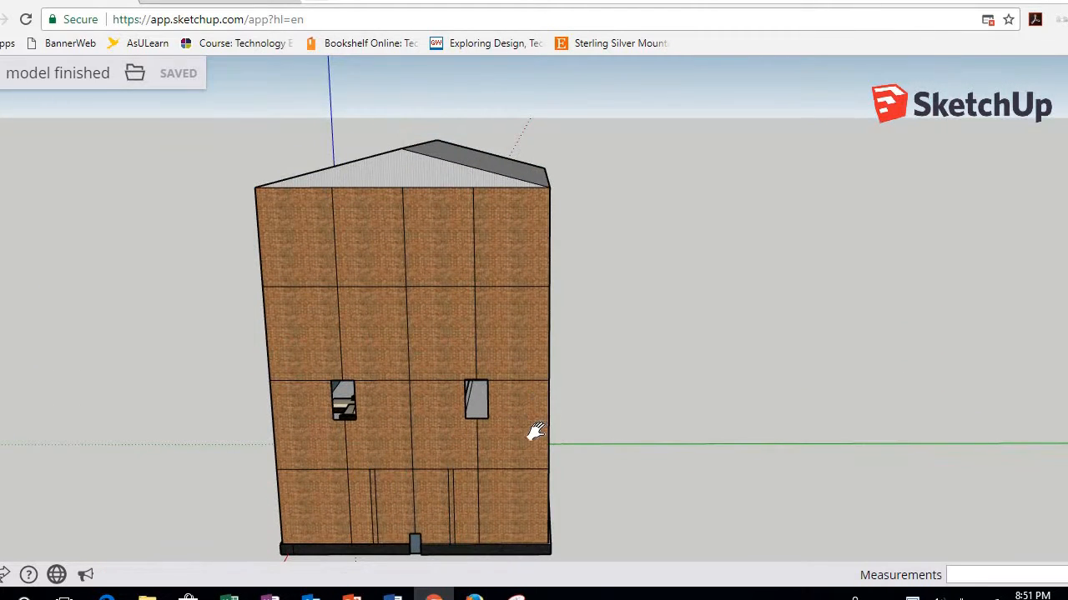
pyautogui.moveTo(534, 432); pyautogui.dragTo(525, 409, button='middle')
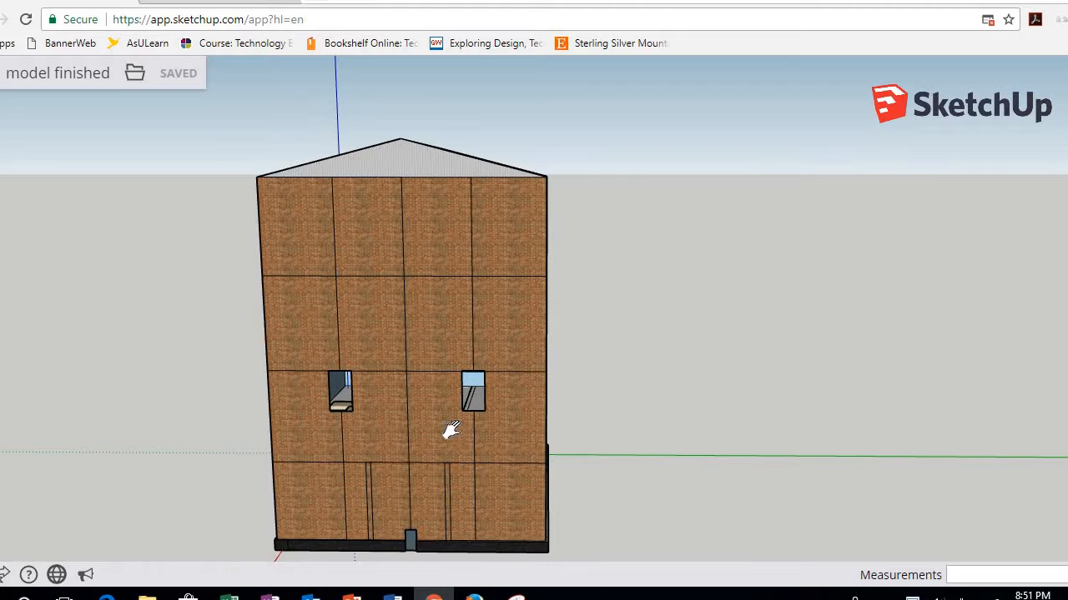
pyautogui.moveTo(493, 312); pyautogui.dragTo(461, 335, button='middle')
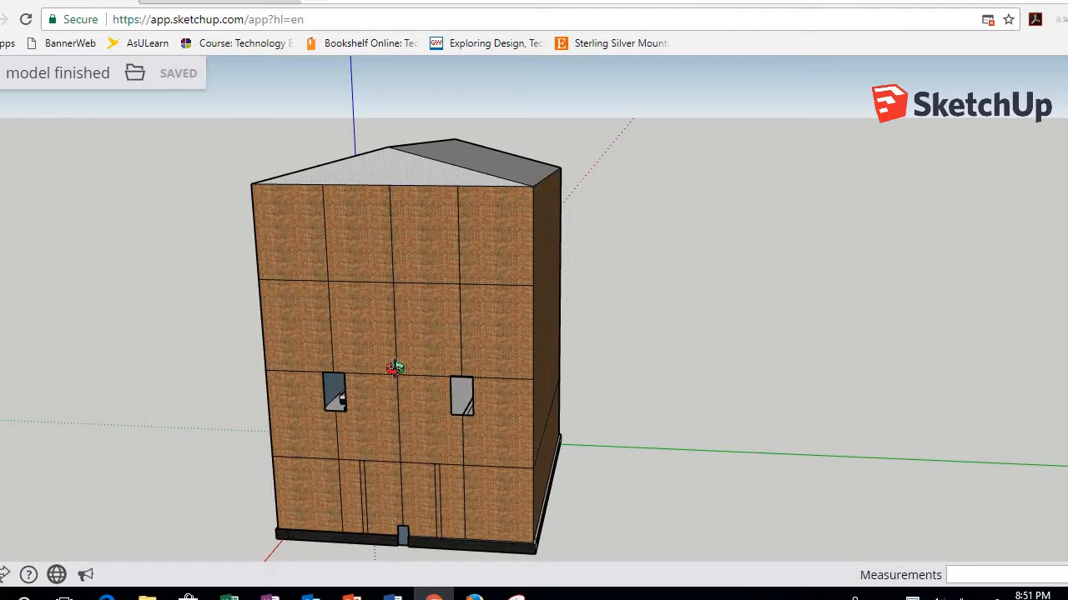
pyautogui.moveTo(398, 369); pyautogui.dragTo(433, 352, button='middle')
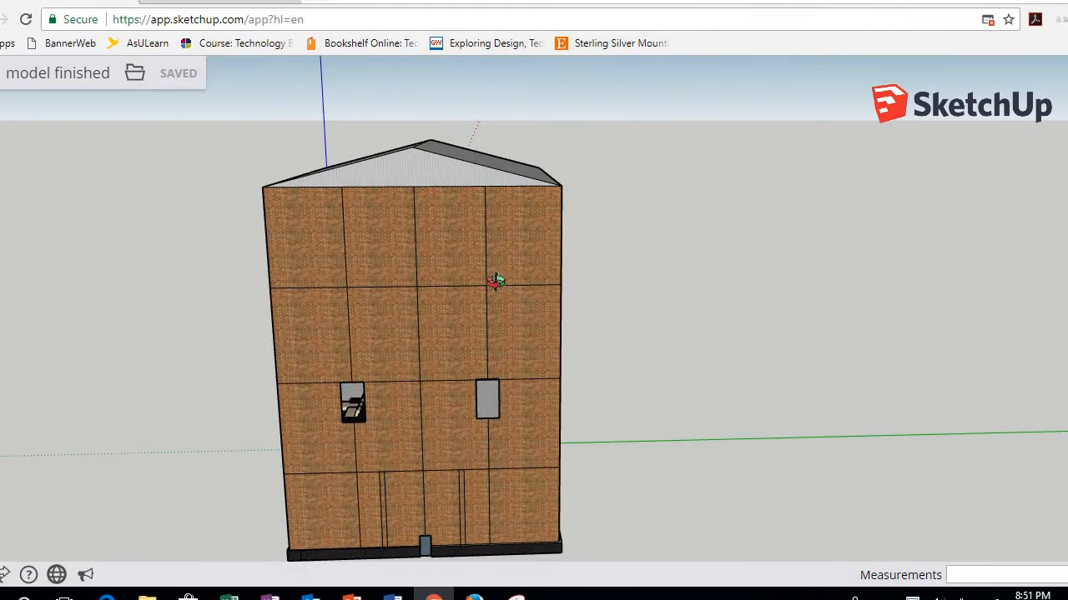
pyautogui.moveTo(496, 281); pyautogui.dragTo(486, 321, button='middle')
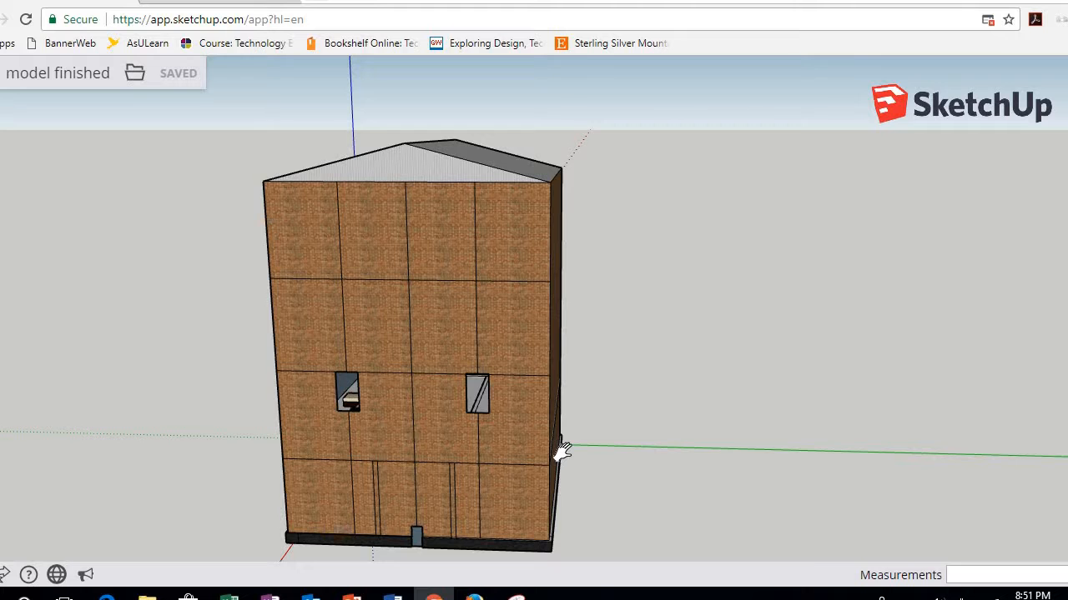
pyautogui.moveTo(579, 469); pyautogui.dragTo(506, 413, button='middle')
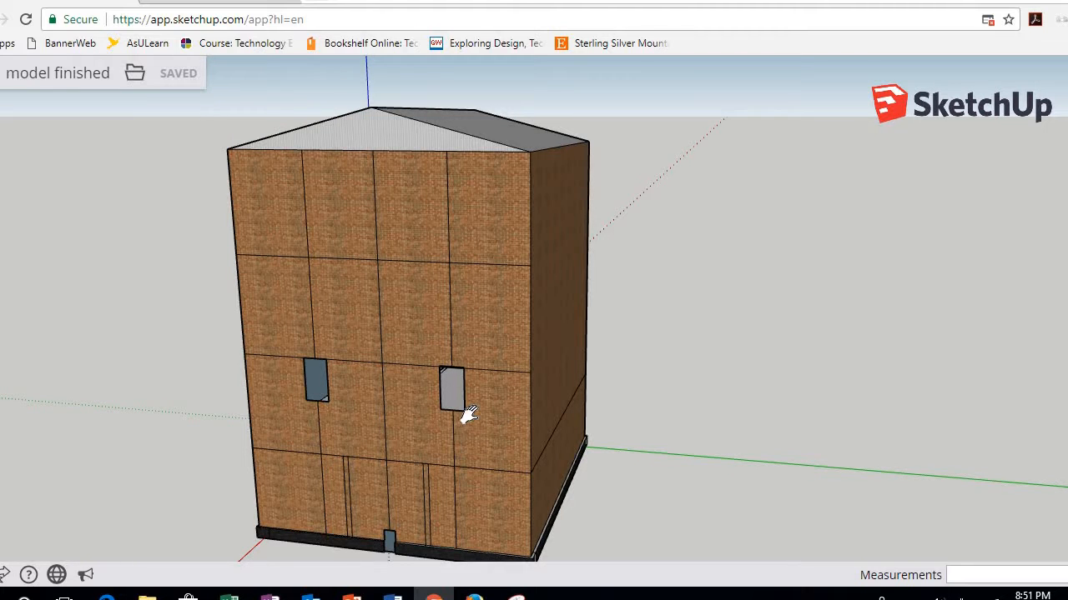
pyautogui.scroll(-1, 407, 412)
pyautogui.moveTo(407, 413); pyautogui.dragTo(460, 399, button='middle')
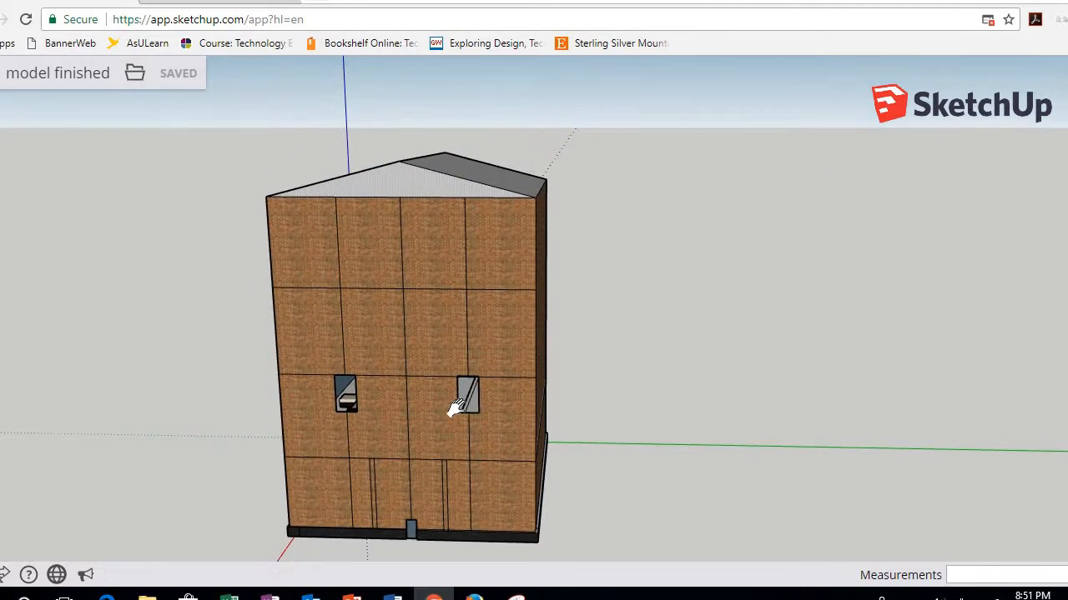
# Open the auto-saved version of "Model for video video.skp" from the SketchUp project in Trimble Connect
pyautogui.click(3, 88)
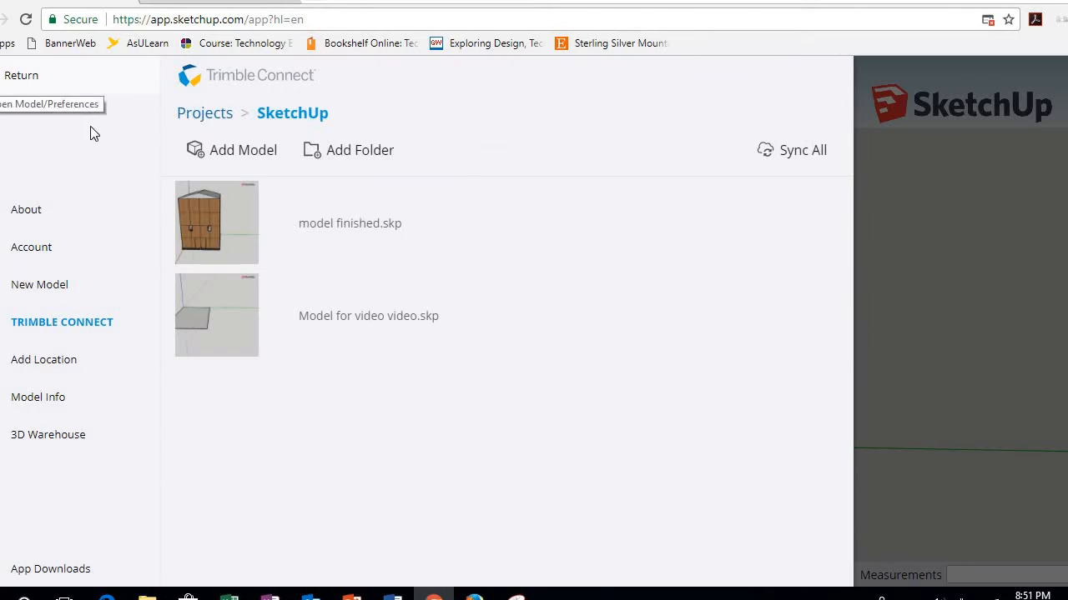
pyautogui.click(337, 328)
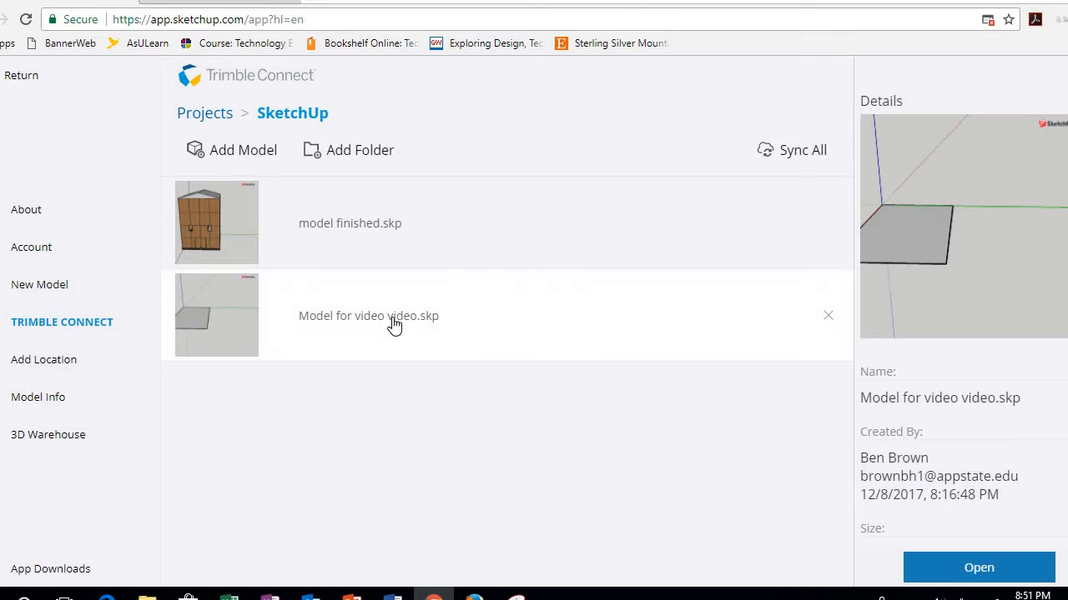
pyautogui.click(978, 568)
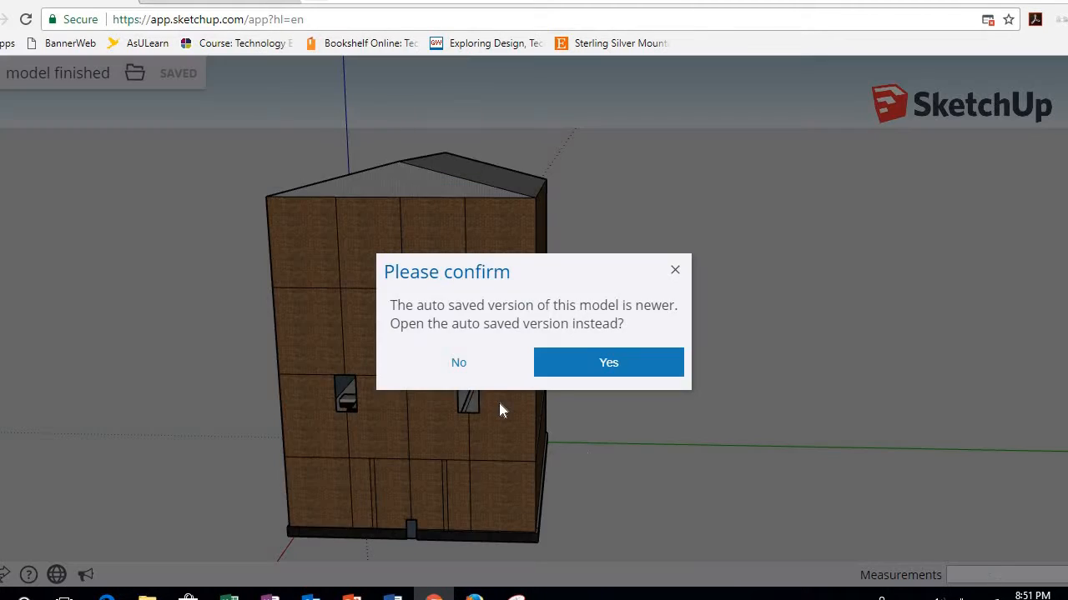
pyautogui.click(593, 364)
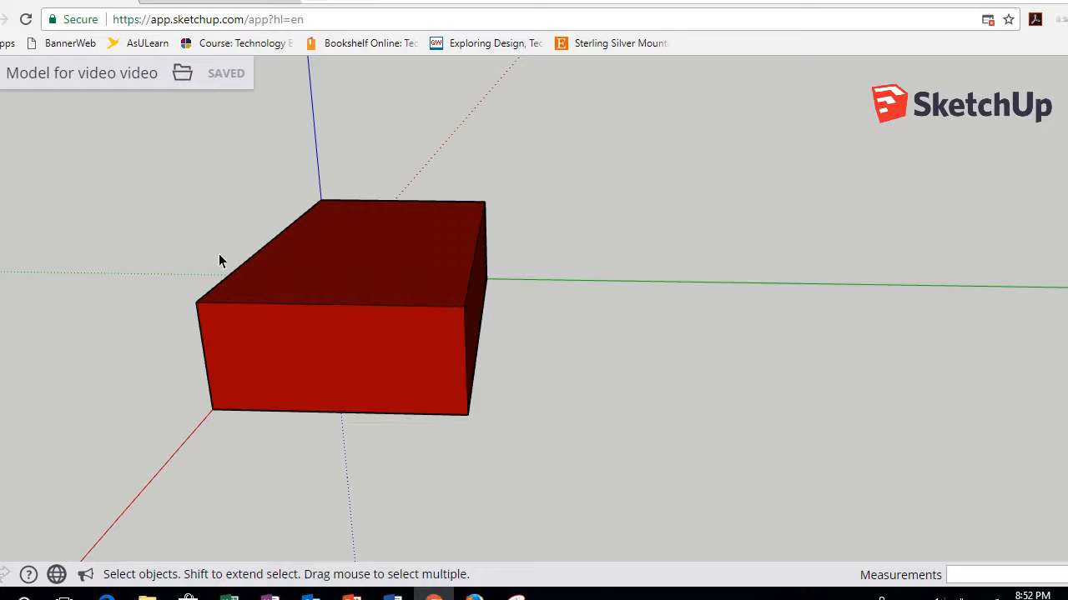
# Delete the red box's top face to expose the interior, and undo the deletion
pyautogui.moveTo(218, 255); pyautogui.dragTo(296, 244, button='middle')
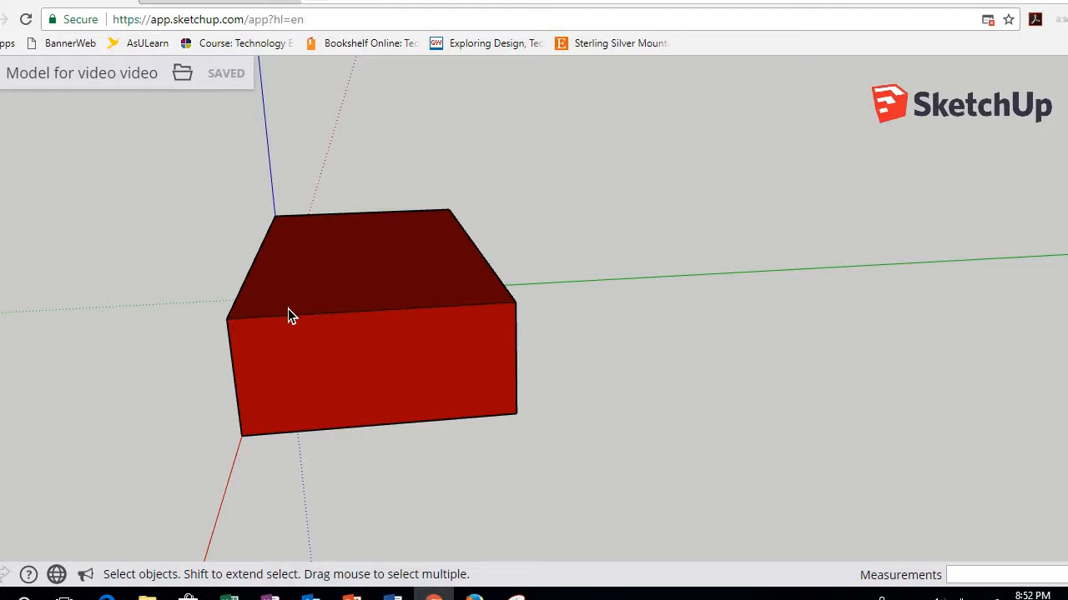
pyautogui.moveTo(178, 296); pyautogui.dragTo(523, 284, button='middle')
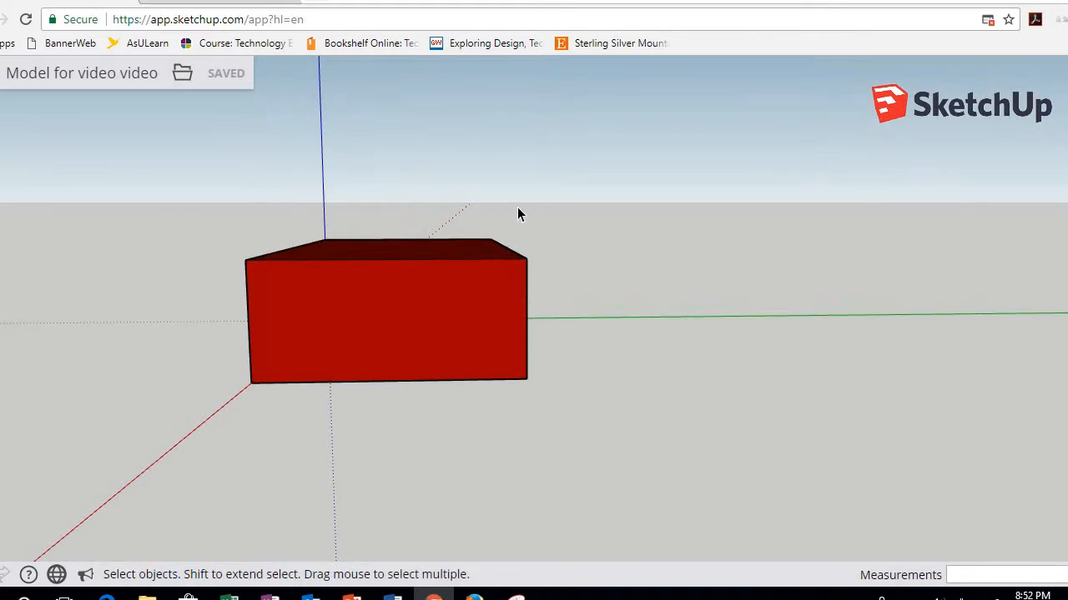
pyautogui.moveTo(517, 212); pyautogui.dragTo(522, 291, button='middle')
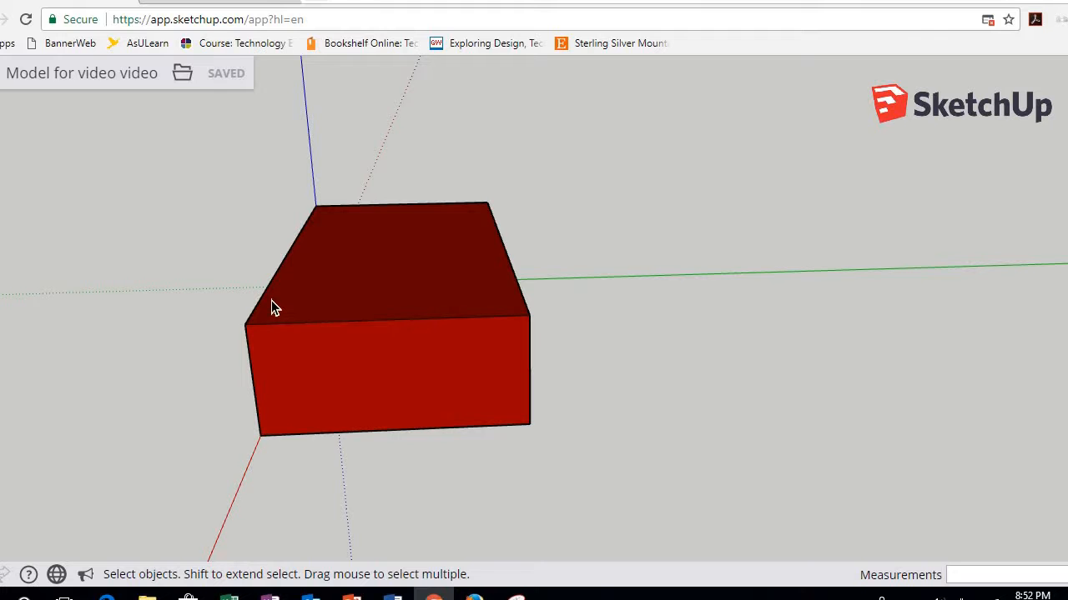
pyautogui.moveTo(393, 156); pyautogui.dragTo(397, 317, button='middle')
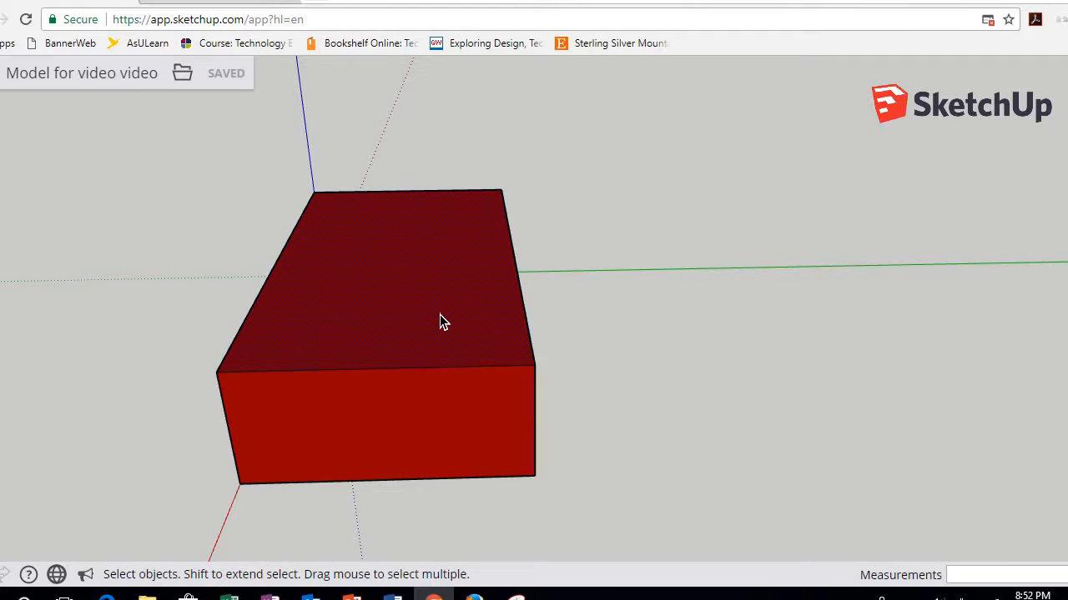
pyautogui.scroll(3, 420, 311)
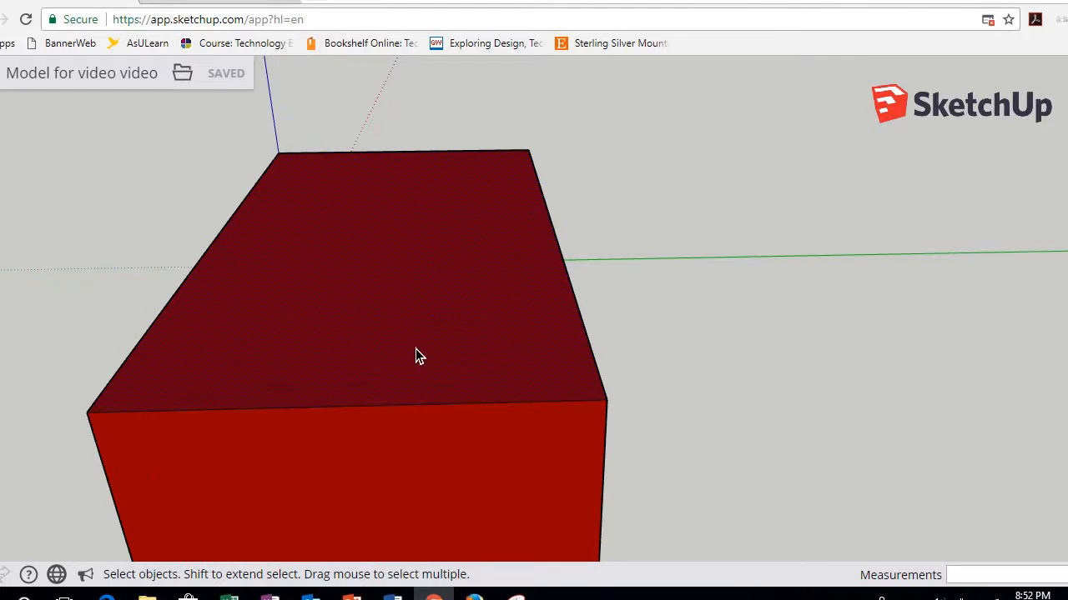
pyautogui.scroll(-4, 492, 311)
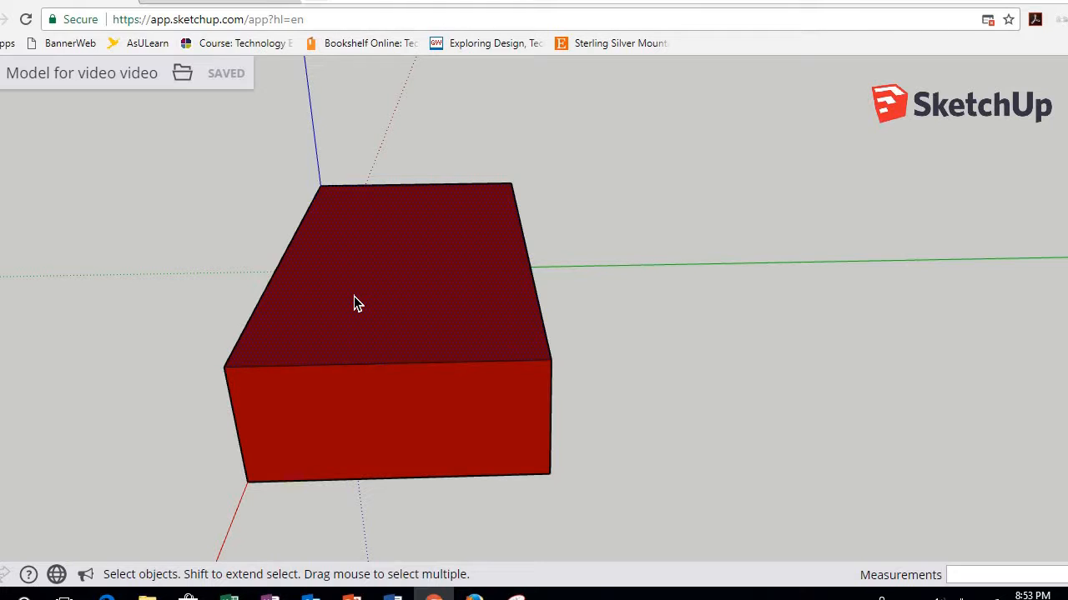
pyautogui.press('Delete')
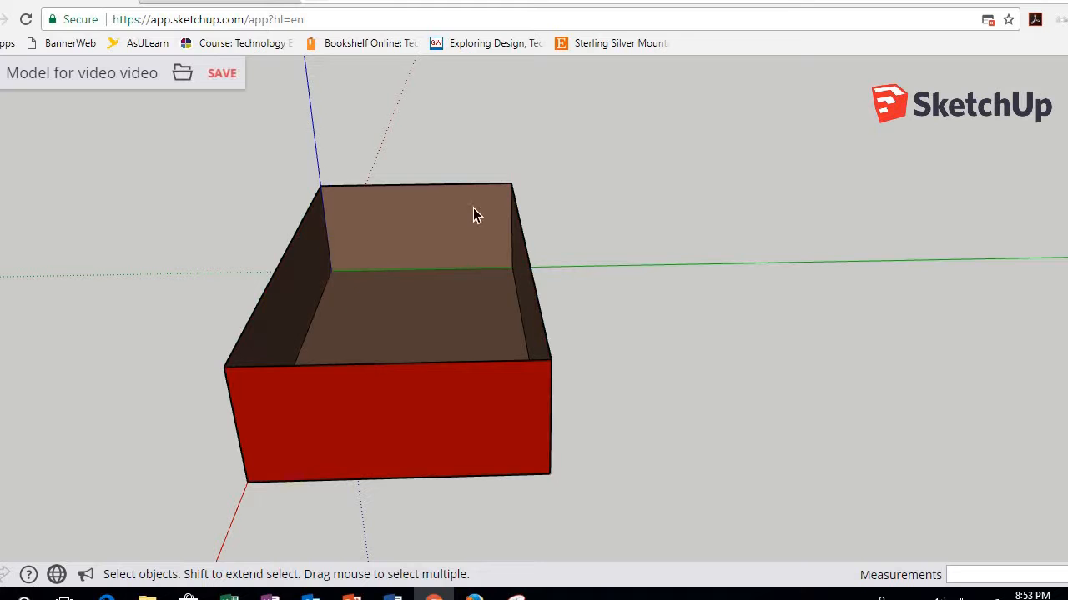
pyautogui.moveTo(505, 211); pyautogui.dragTo(581, 186, button='middle')
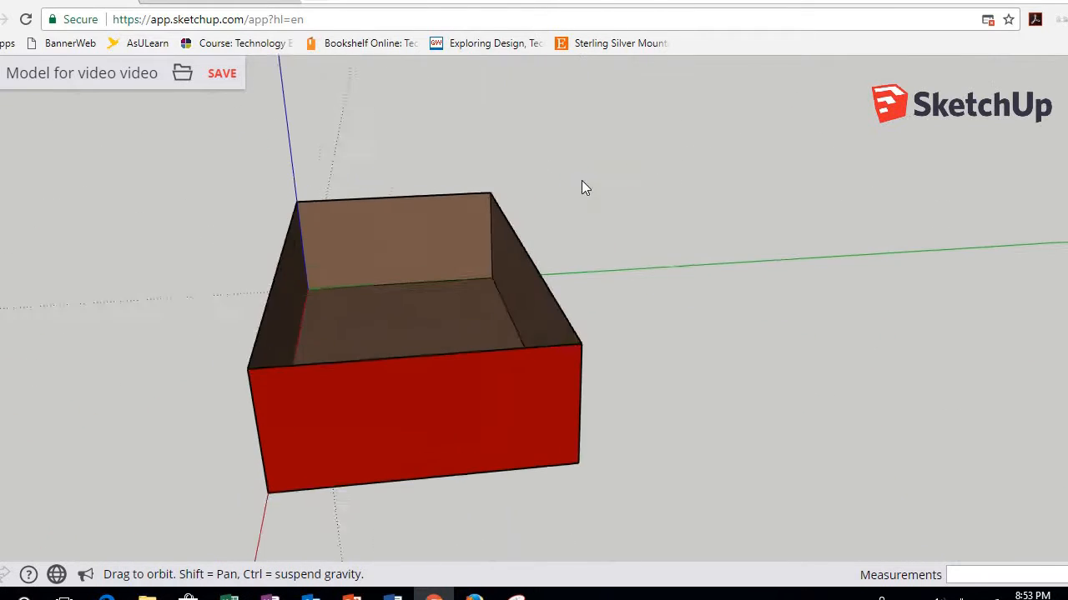
pyautogui.hotkey('ctrl', 'z')
# Erase the upper long edge on the box's side nearest the blue axis with the Eraser, and undo it
pyautogui.moveTo(679, 289); pyautogui.dragTo(81, 261, button='middle')
pyautogui.press('e')
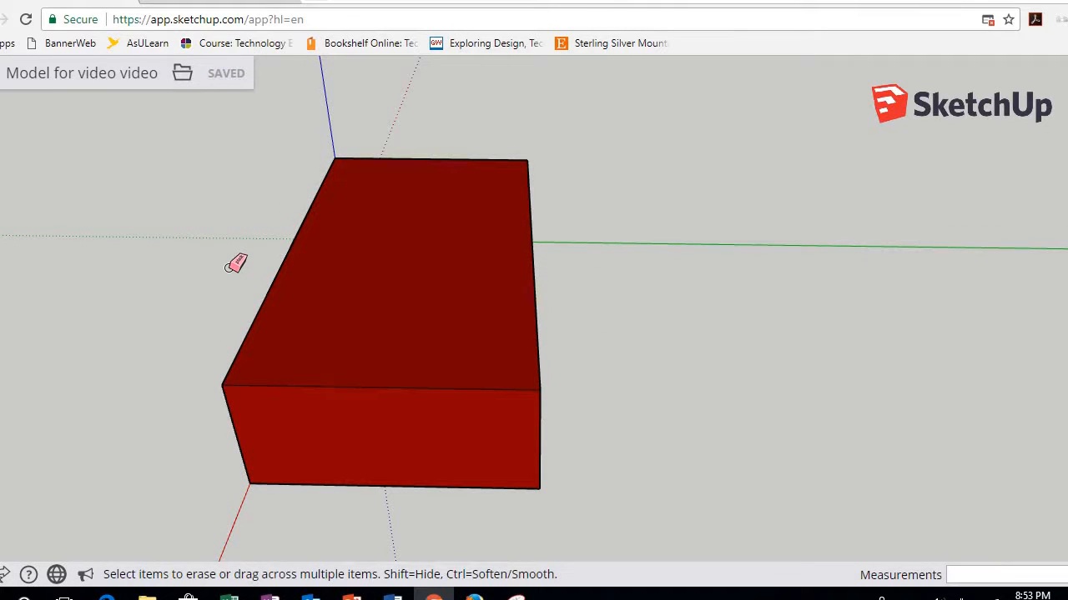
pyautogui.moveTo(258, 272); pyautogui.dragTo(309, 284)
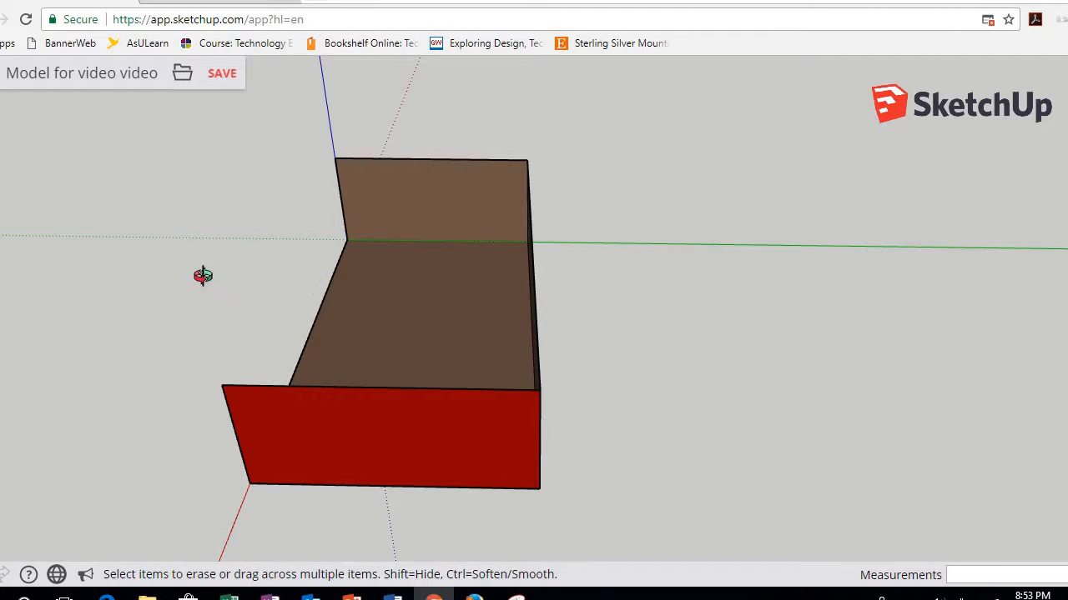
pyautogui.moveTo(202, 276)
pyautogui.mouseDown(button='middle')
pyautogui.moveTo(253, 263)
pyautogui.moveTo(228, 229)
pyautogui.mouseUp(button='middle')
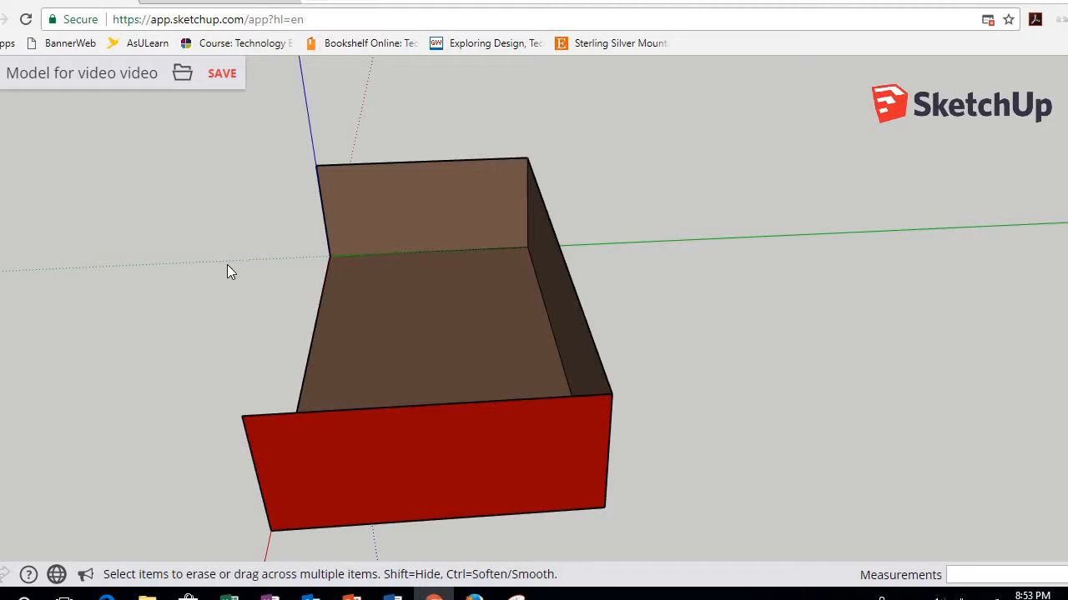
pyautogui.moveTo(228, 270)
pyautogui.mouseDown(button='middle')
pyautogui.moveTo(222, 301)
pyautogui.moveTo(267, 255)
pyautogui.mouseUp(button='middle')
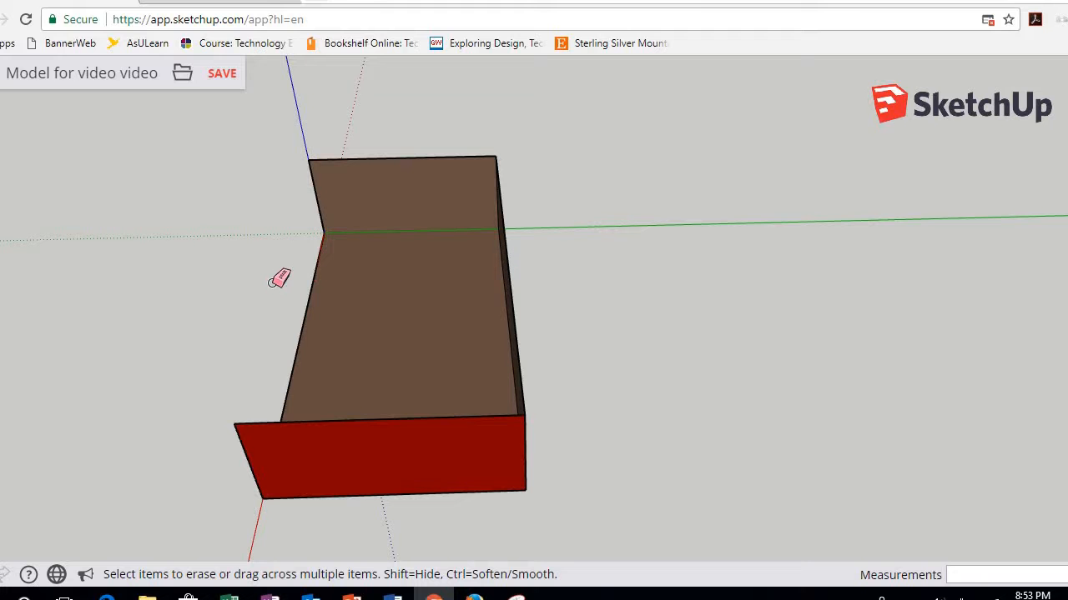
pyautogui.hotkey('ctrl', 'z')
# Erase several upper edges around the box's corner above the origin in one Eraser stroke, and undo it
pyautogui.moveTo(248, 279); pyautogui.dragTo(294, 259, button='middle')
pyautogui.moveTo(298, 197); pyautogui.dragTo(239, 305)
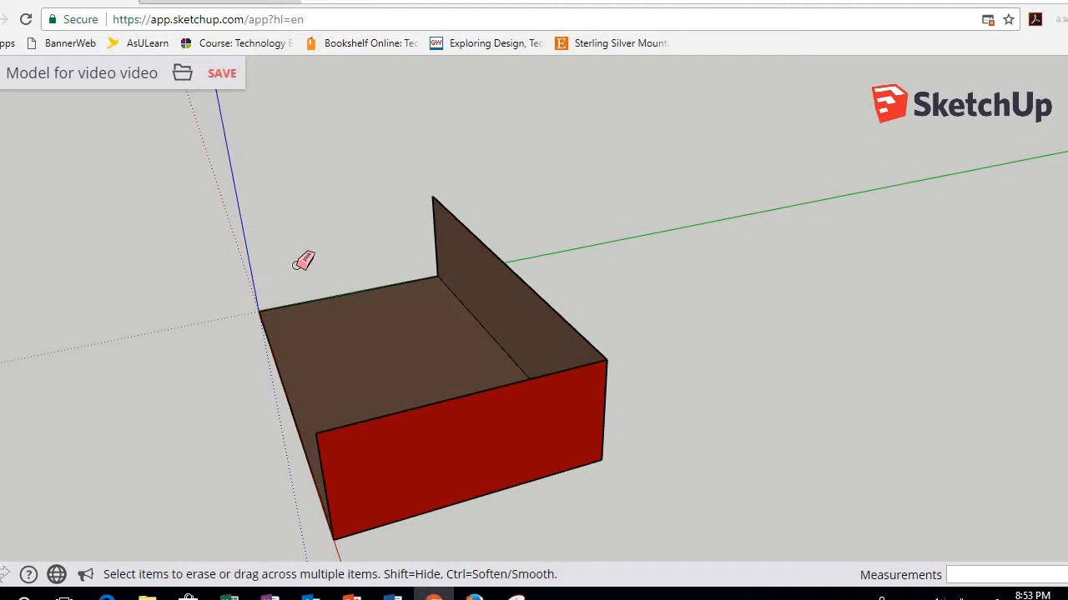
pyautogui.hotkey('ctrl', 'z')
pyautogui.moveTo(431, 231)
pyautogui.mouseDown(button='middle')
pyautogui.moveTo(329, 274)
pyautogui.moveTo(329, 292)
pyautogui.mouseUp(button='middle')
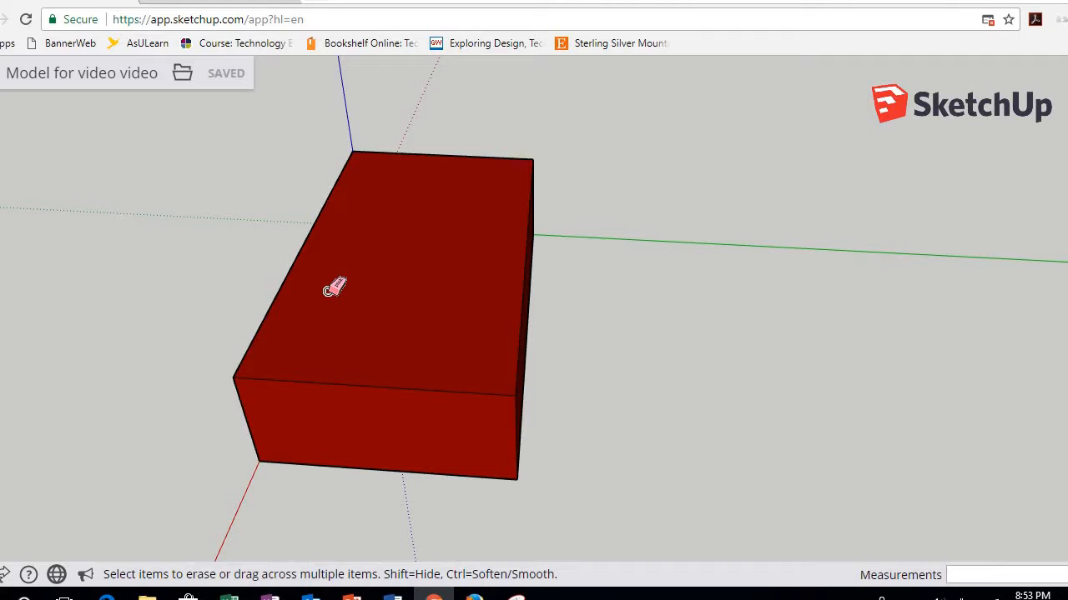
# Paint the box's top, front and long side faces with the medium brown in-model material
pyautogui.press('b')
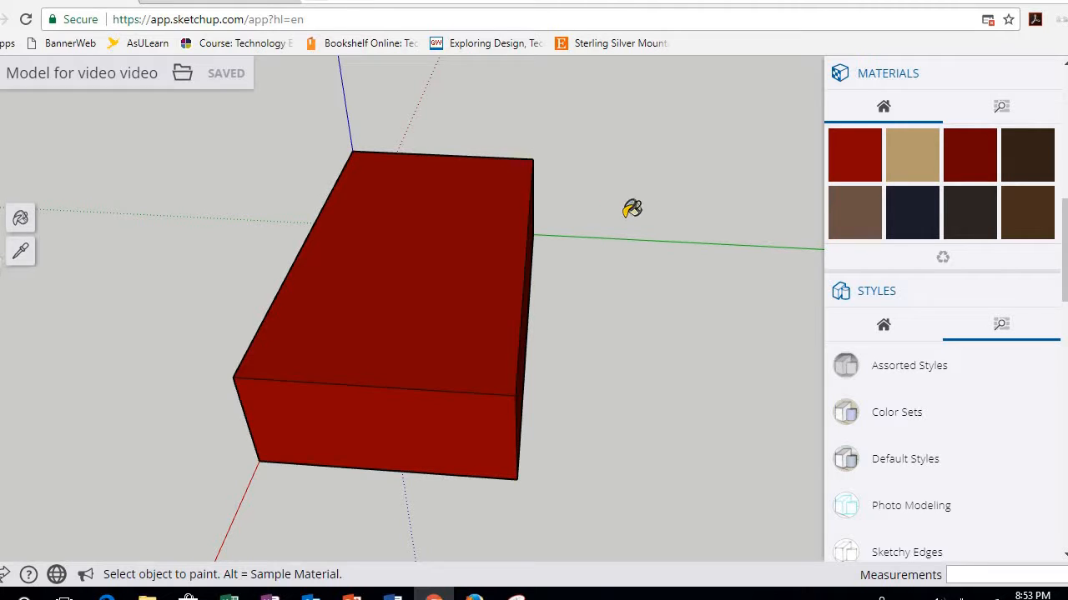
pyautogui.moveTo(579, 298)
pyautogui.mouseDown(button='middle')
pyautogui.moveTo(582, 207)
pyautogui.moveTo(512, 226)
pyautogui.moveTo(508, 238)
pyautogui.mouseUp(button='middle')
pyautogui.click(875, 214)
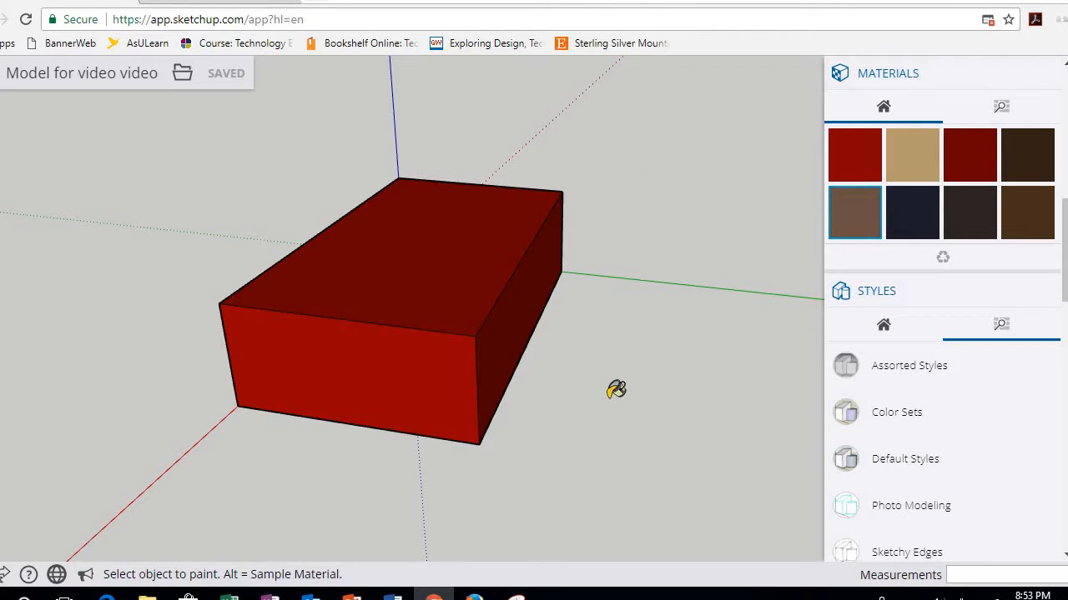
pyautogui.click(436, 234)
pyautogui.moveTo(534, 291)
pyautogui.mouseDown(button='middle')
pyautogui.moveTo(459, 281)
pyautogui.moveTo(464, 291)
pyautogui.mouseUp(button='middle')
pyautogui.click(411, 380)
pyautogui.moveTo(235, 411); pyautogui.dragTo(408, 362, button='middle')
pyautogui.click(403, 356)
pyautogui.moveTo(323, 308); pyautogui.dragTo(437, 303, button='middle')
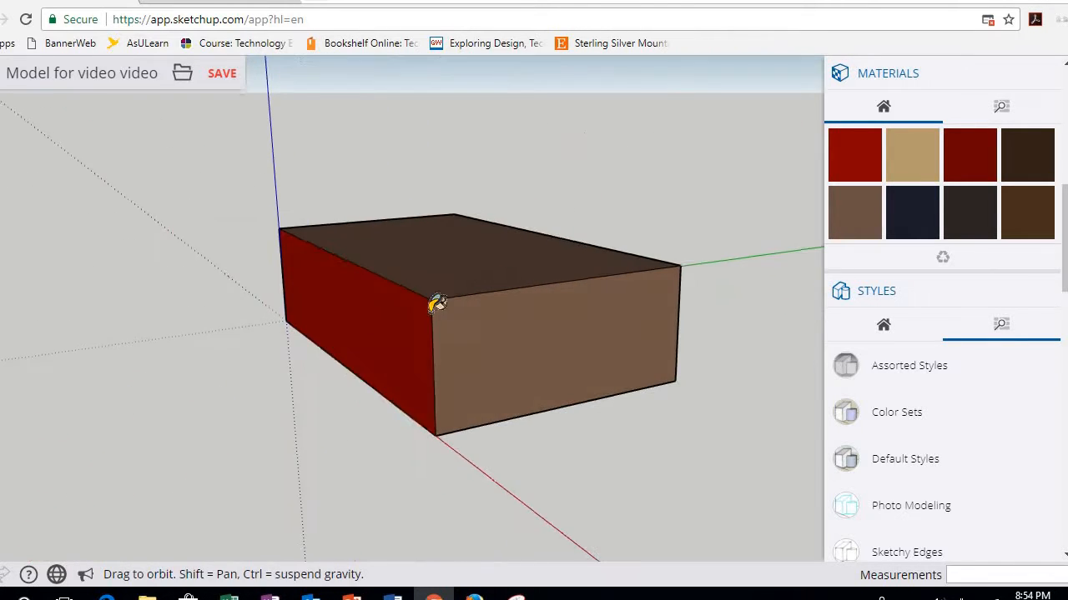
pyautogui.click(398, 351)
pyautogui.moveTo(601, 409)
pyautogui.mouseDown(button='middle')
pyautogui.moveTo(453, 276)
pyautogui.moveTo(429, 236)
pyautogui.moveTo(386, 409)
pyautogui.moveTo(349, 497)
pyautogui.moveTo(532, 410)
pyautogui.mouseUp(button='middle')
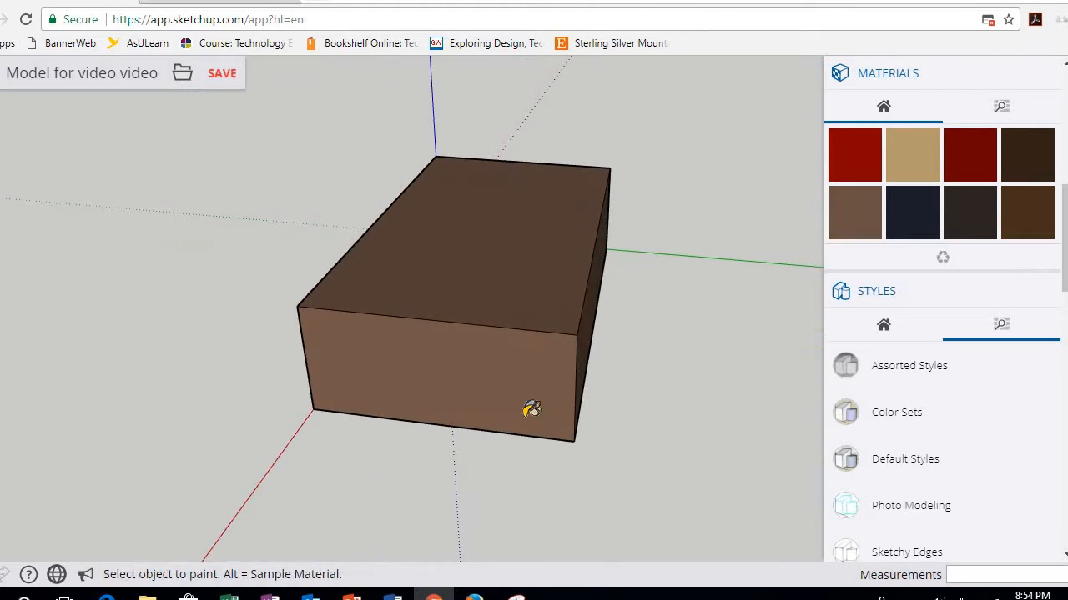
pyautogui.press('space')
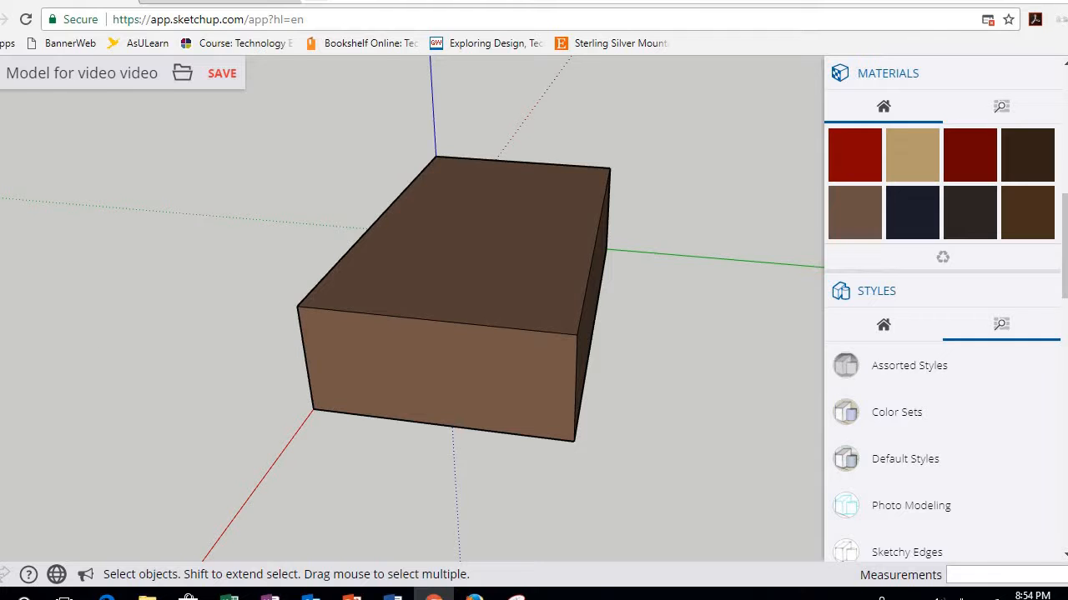
# Draw a closed four-sided outline with the Line tool, from points over the box's top face down to its upper front edge
pyautogui.press('l')
pyautogui.moveTo(529, 286)
pyautogui.mouseDown(button='middle')
pyautogui.moveTo(597, 338)
pyautogui.moveTo(617, 397)
pyautogui.mouseUp(button='middle')
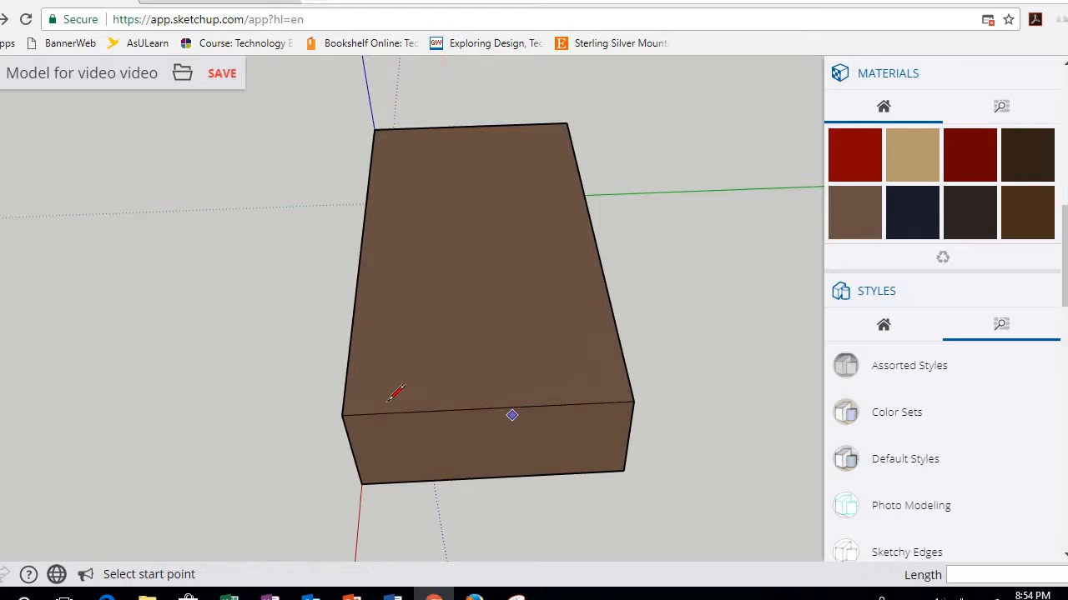
pyautogui.click(342, 414)
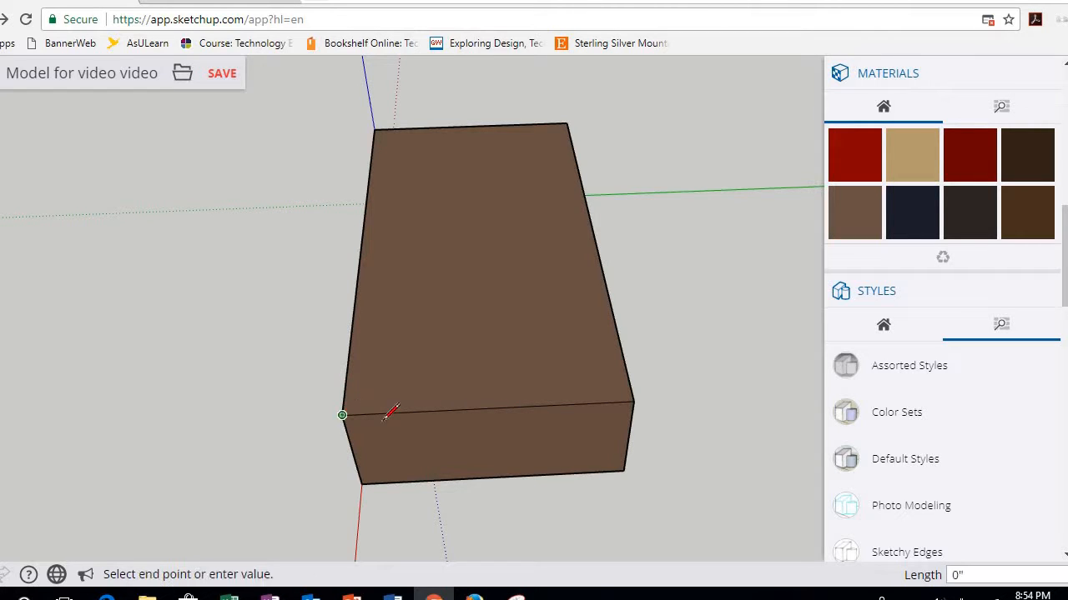
pyautogui.click(439, 323)
pyautogui.click(501, 320)
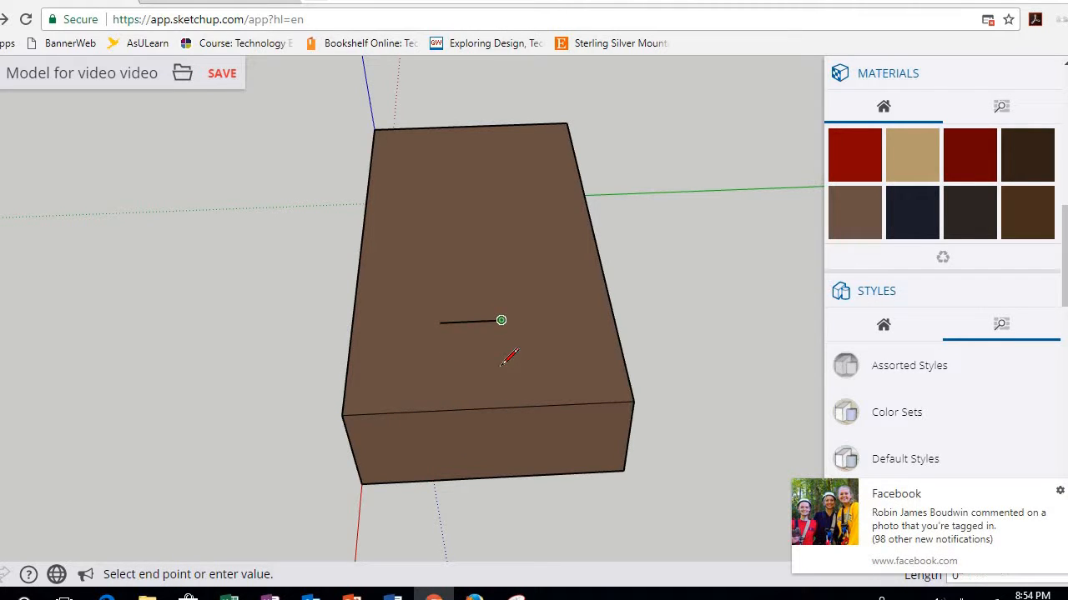
pyautogui.click(504, 407)
pyautogui.click(450, 410)
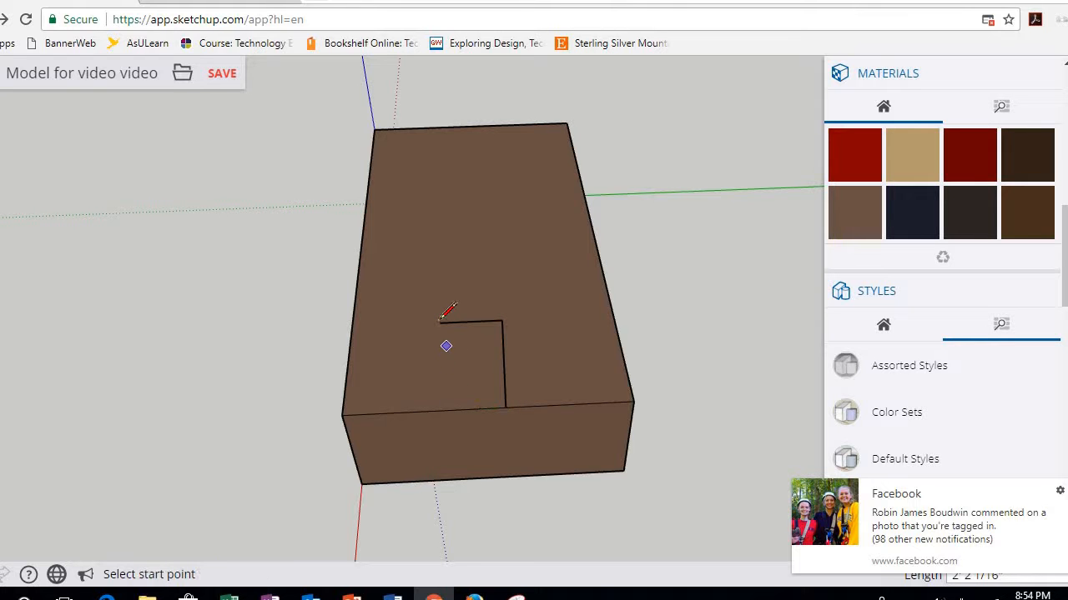
pyautogui.click(439, 323)
pyautogui.click(451, 409)
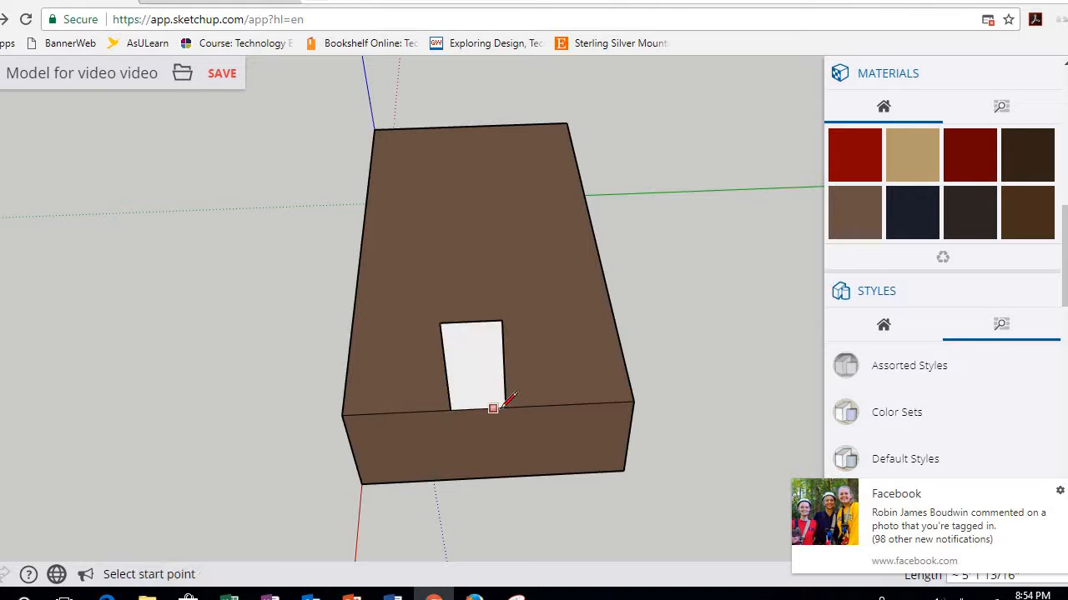
pyautogui.moveTo(529, 336)
pyautogui.mouseDown(button='middle')
pyautogui.moveTo(369, 226)
pyautogui.moveTo(164, 194)
pyautogui.moveTo(36, 225)
pyautogui.moveTo(141, 233)
pyautogui.moveTo(345, 222)
pyautogui.moveTo(457, 194)
pyautogui.moveTo(517, 161)
pyautogui.mouseUp(button='middle')
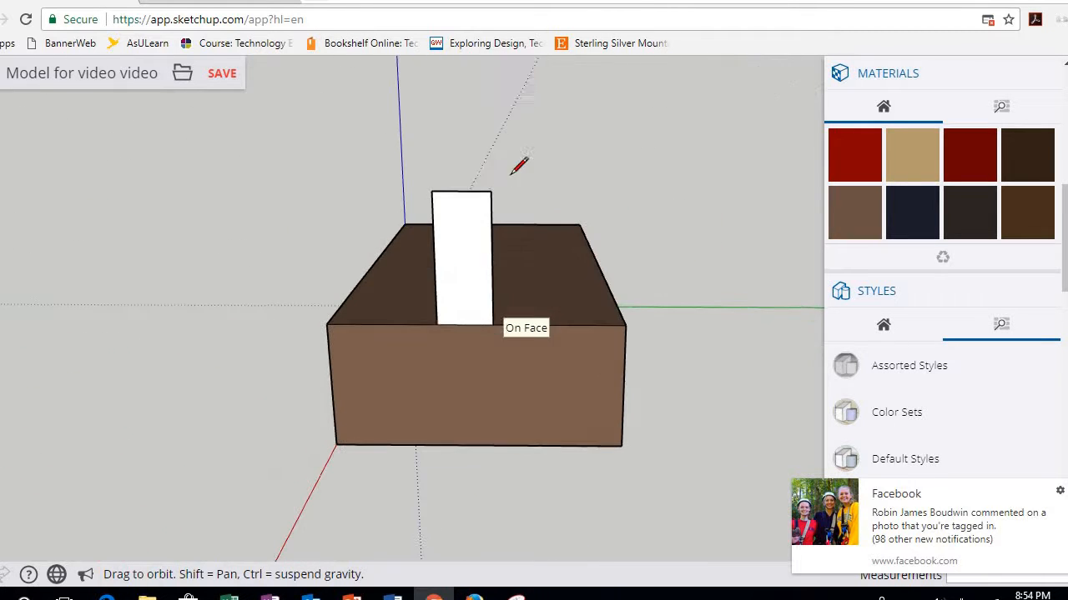
# Undo the outline's last lines and delete the segment left over the top face
pyautogui.hotkey('ctrl', 'z')
pyautogui.hotkey('ctrl', 'z')
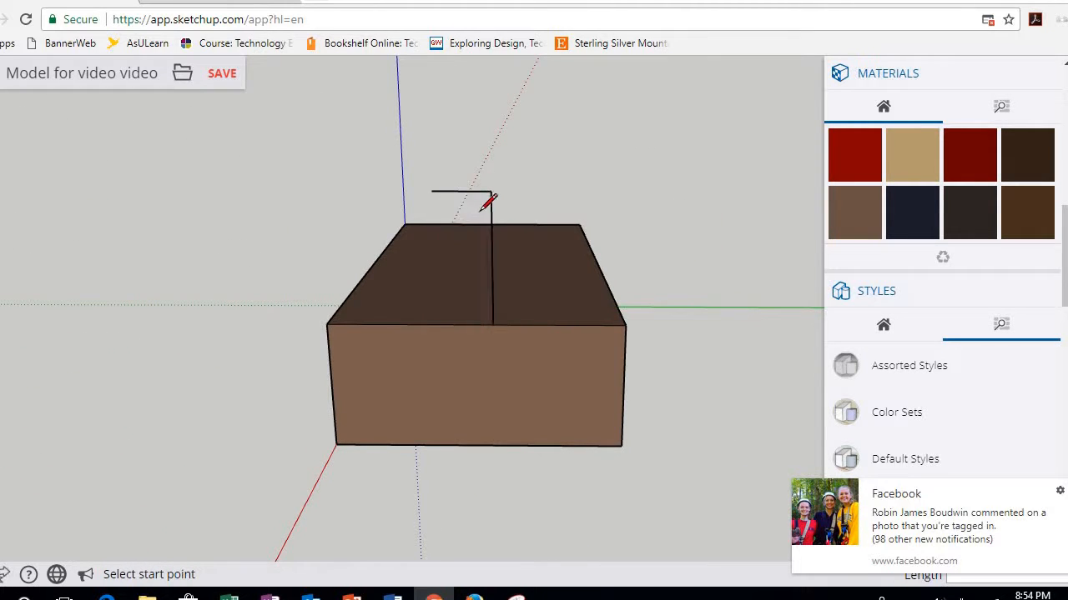
pyautogui.moveTo(511, 252)
pyautogui.mouseDown(button='middle')
pyautogui.moveTo(496, 314)
pyautogui.moveTo(160, 243)
pyautogui.mouseUp(button='middle')
pyautogui.press('space')
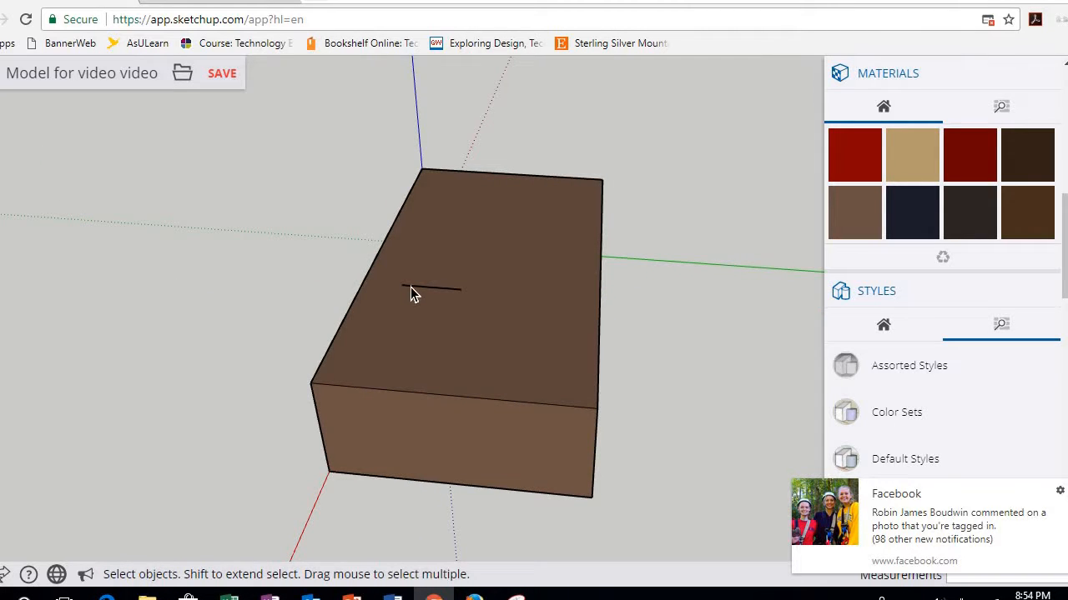
pyautogui.click(412, 287)
pyautogui.press('Delete')
# Draw three connected lines from the box's upper front edge, following the red, green and blue axis directions in turn
pyautogui.press('l')
pyautogui.click(434, 394)
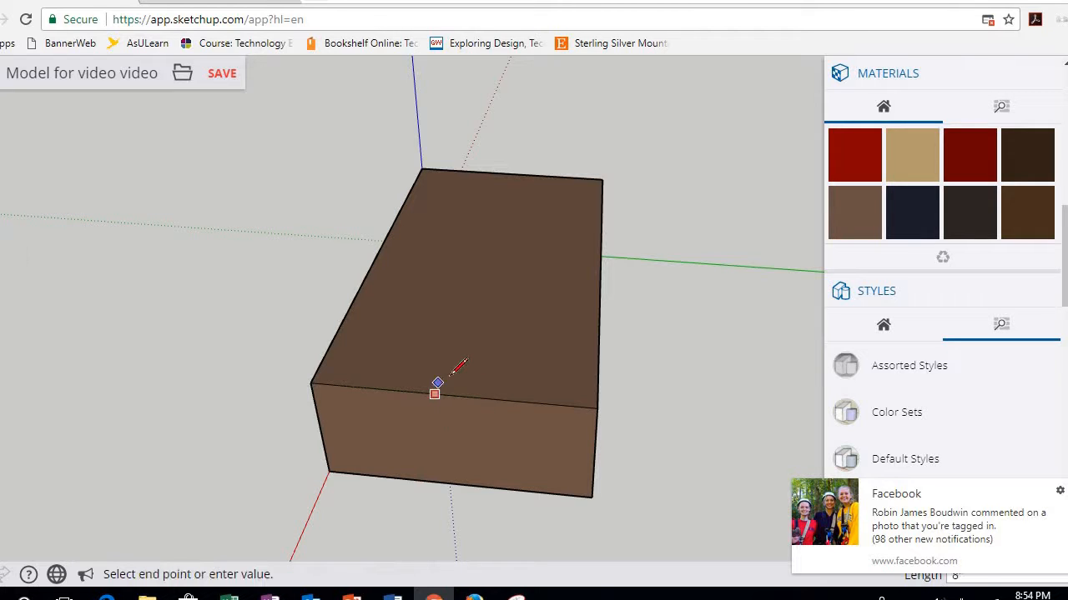
pyautogui.click(457, 319)
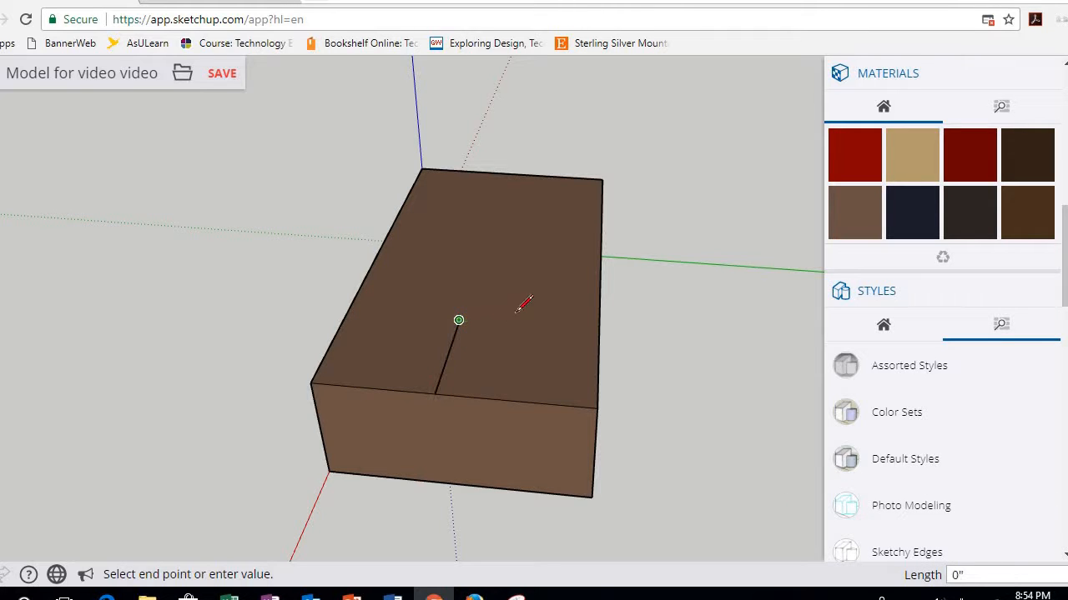
pyautogui.moveTo(445, 291); pyautogui.dragTo(532, 292, button='middle')
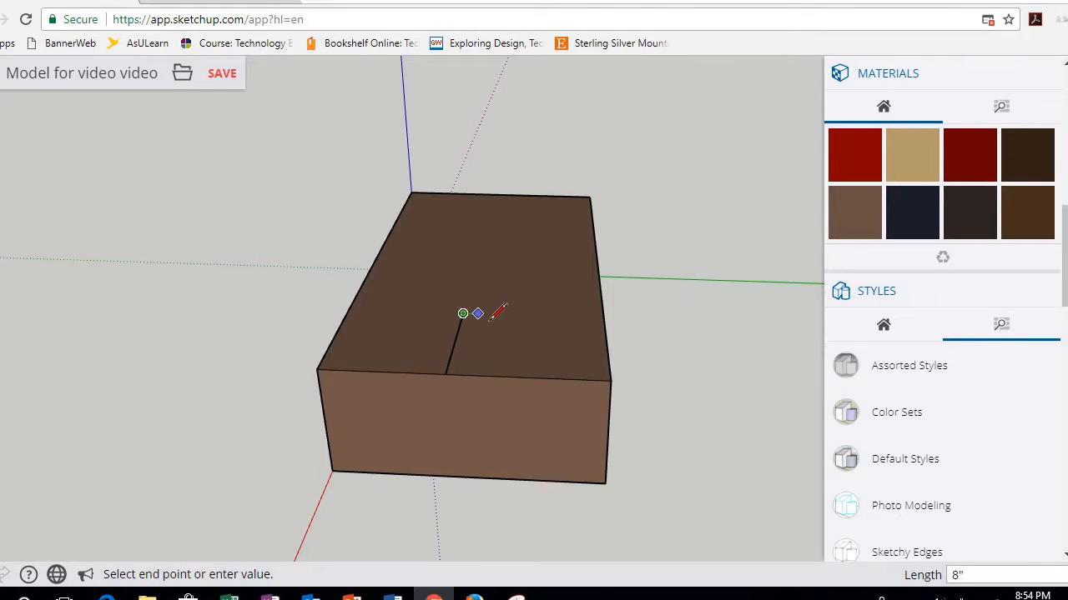
pyautogui.click(524, 314)
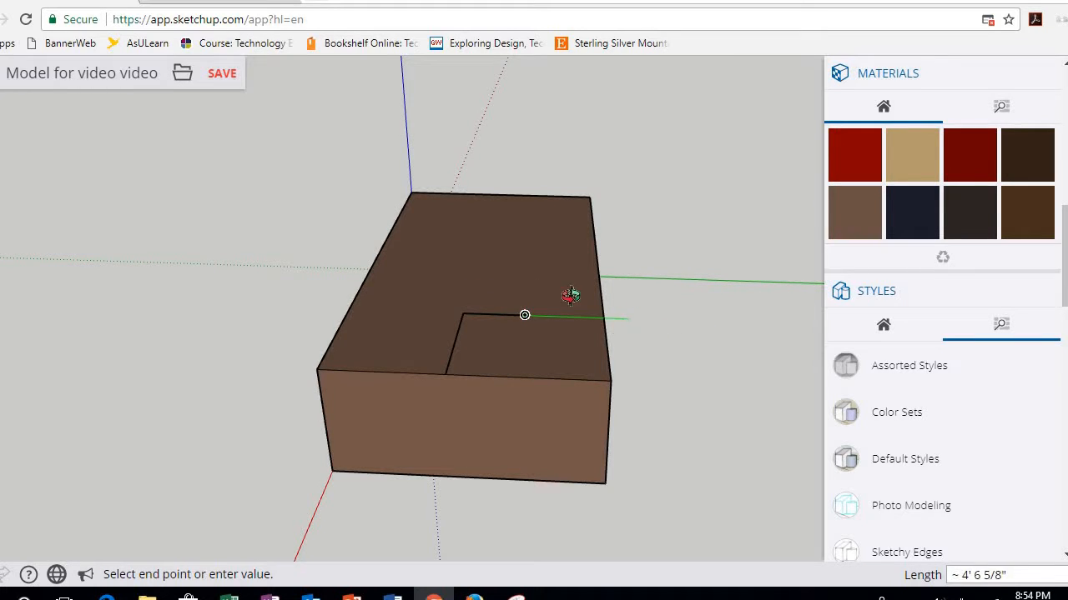
pyautogui.moveTo(568, 295); pyautogui.dragTo(640, 260, button='middle')
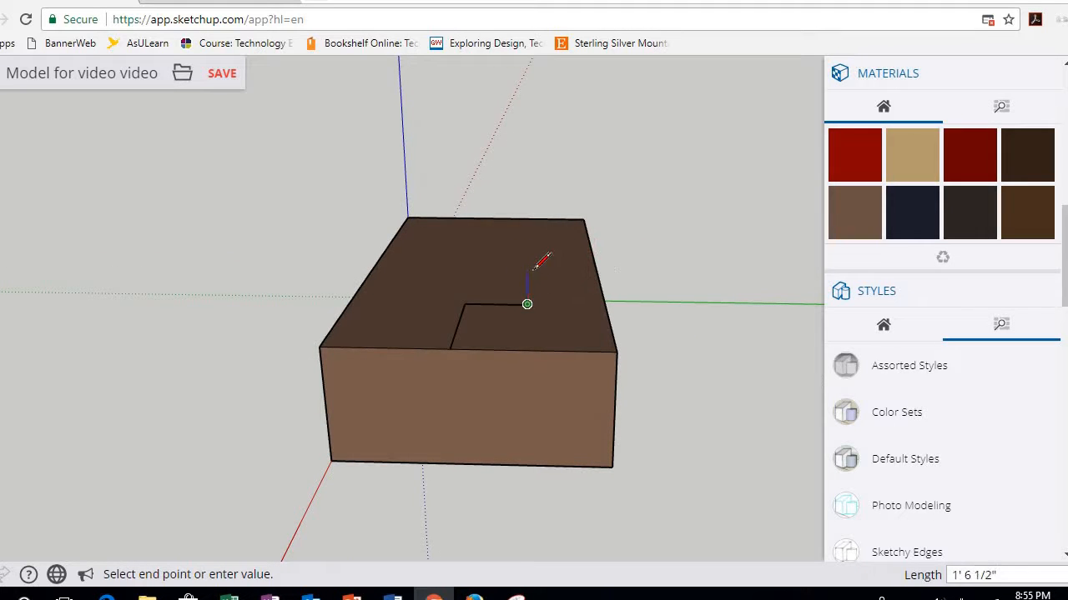
pyautogui.click(526, 267)
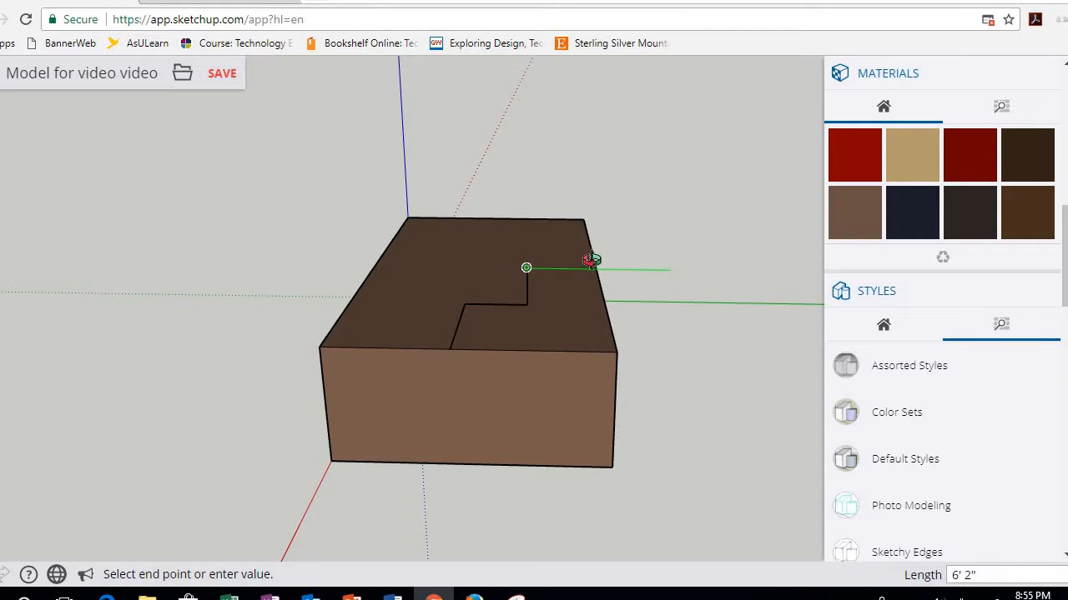
pyautogui.moveTo(593, 259); pyautogui.dragTo(515, 265, button='middle')
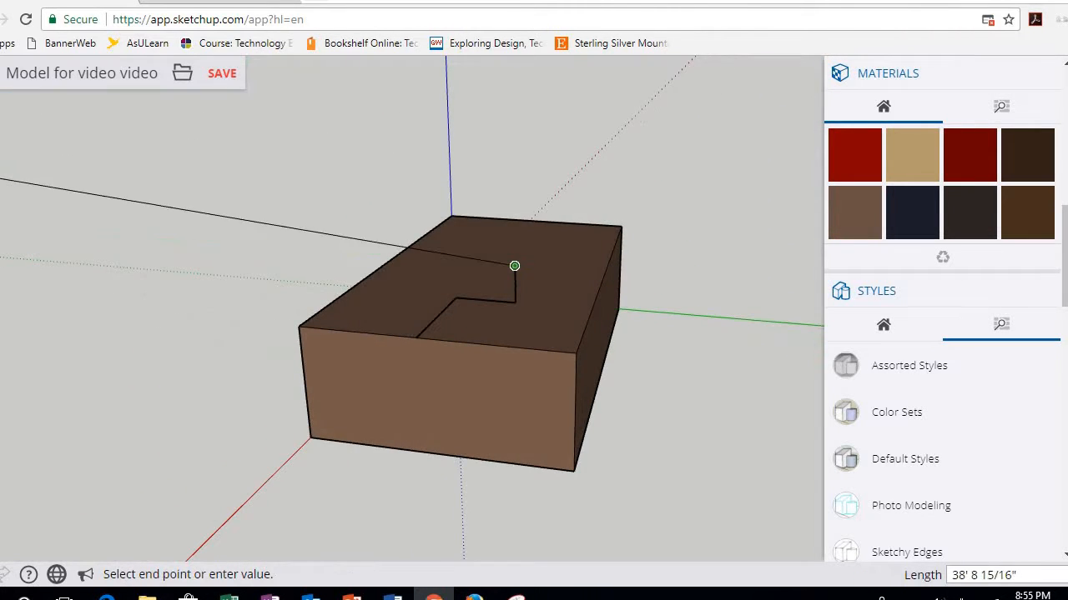
# End the Line tool and delete the axis-aligned segments drawn on the box's top
pyautogui.press('space')
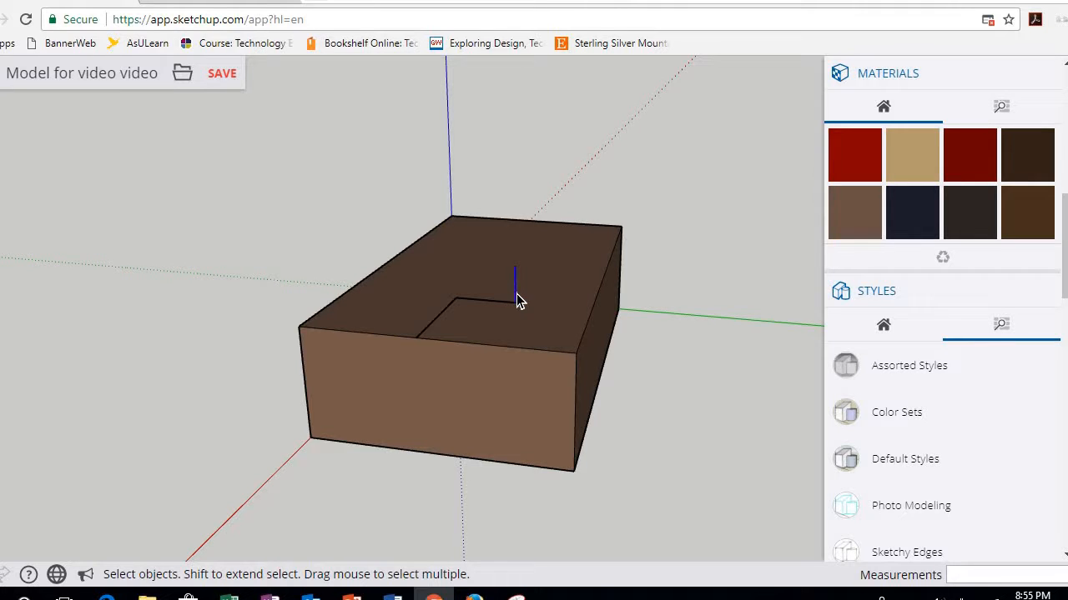
pyautogui.click(506, 302)
pyautogui.press('Delete')
# Select the entire brown box with a selection window and delete it
pyautogui.scroll(-3, 648, 325)
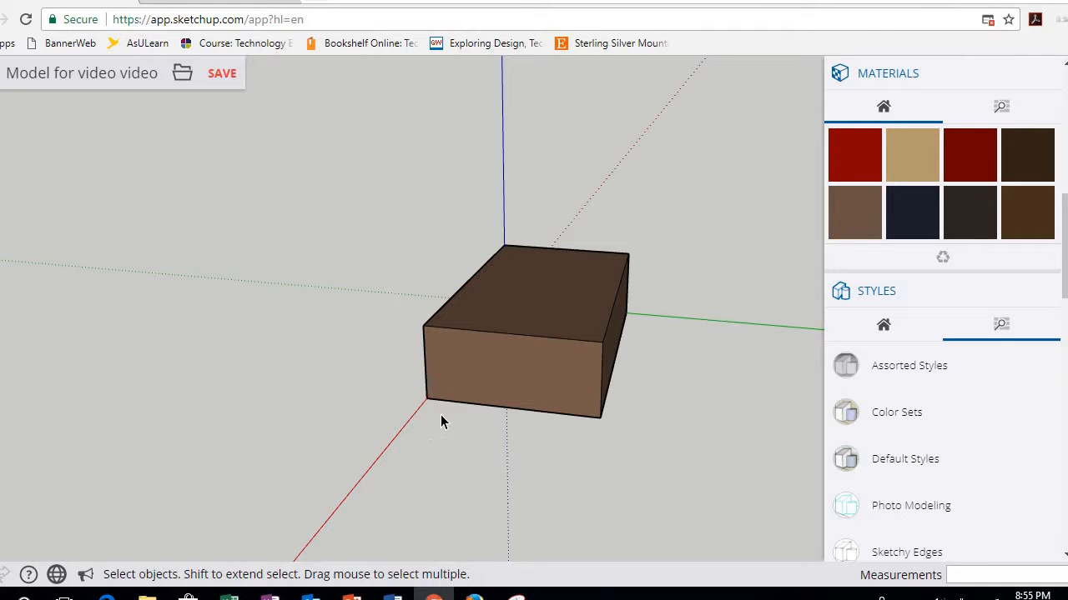
pyautogui.moveTo(302, 339); pyautogui.dragTo(365, 288, button='middle')
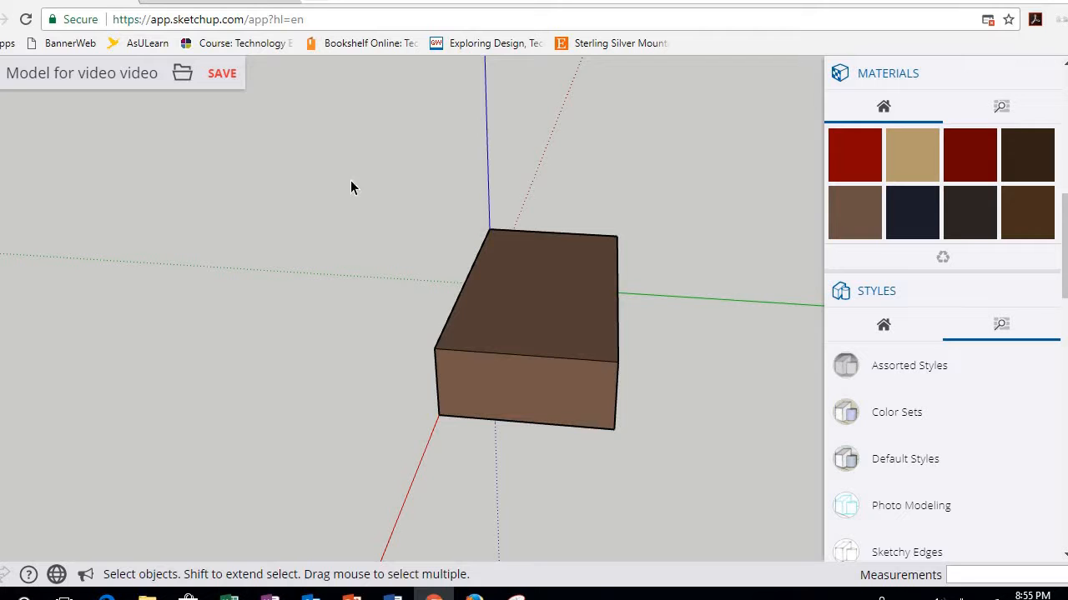
pyautogui.moveTo(629, 451); pyautogui.dragTo(673, 484)
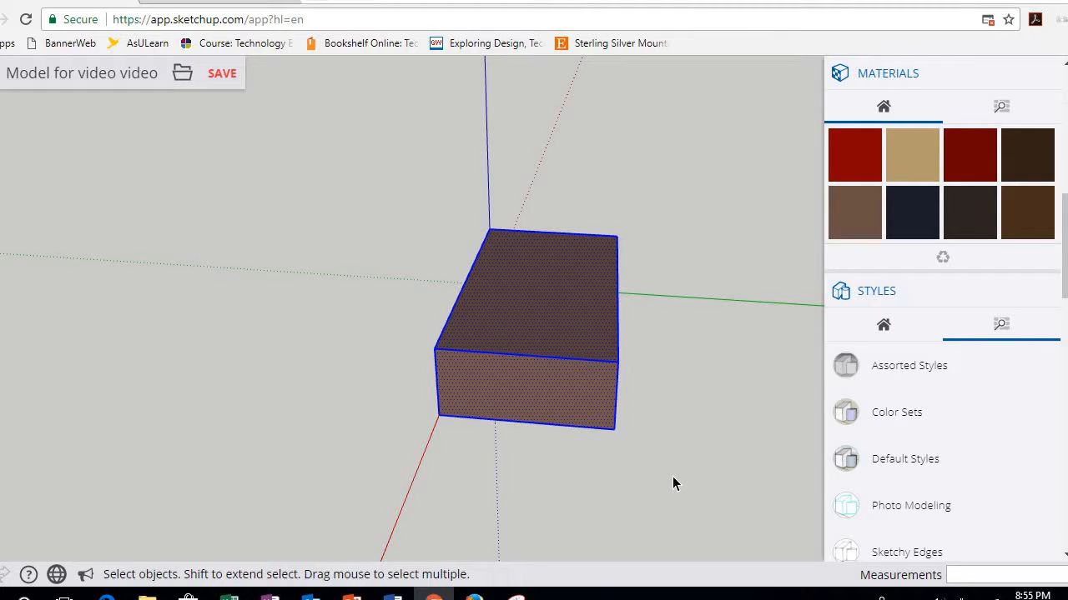
pyautogui.press('Delete')
# Draw a closed rectangular base from the origin with the Line tool, 35' along the green axis and 40' along the red axis
pyautogui.moveTo(532, 344)
pyautogui.mouseDown(button='middle')
pyautogui.moveTo(634, 334)
pyautogui.moveTo(643, 376)
pyautogui.moveTo(595, 374)
pyautogui.moveTo(664, 331)
pyautogui.moveTo(610, 361)
pyautogui.moveTo(798, 359)
pyautogui.moveTo(533, 350)
pyautogui.mouseUp(button='middle')
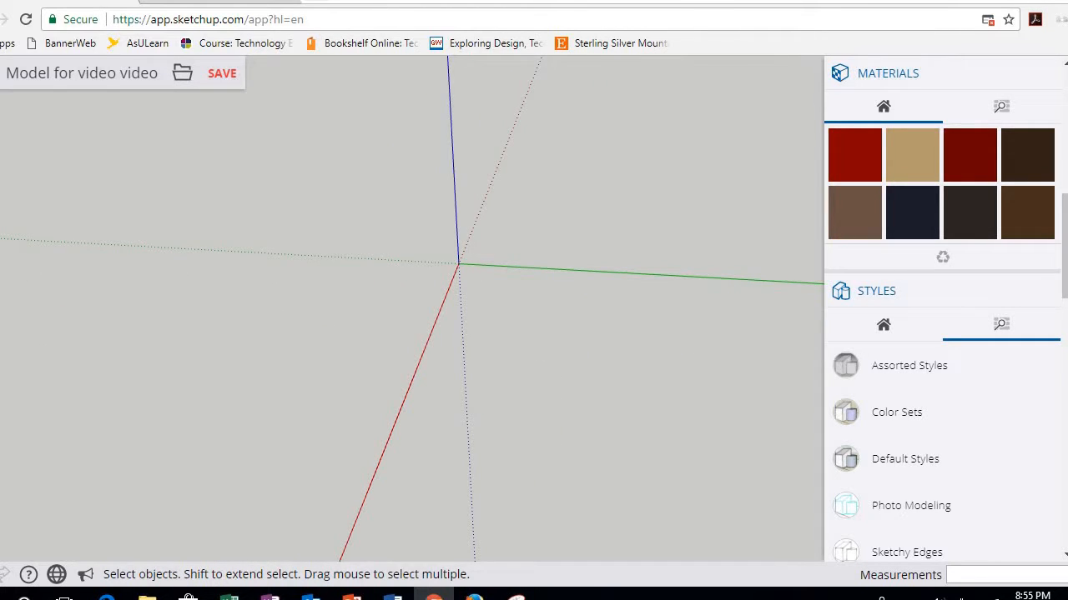
pyautogui.press('l')
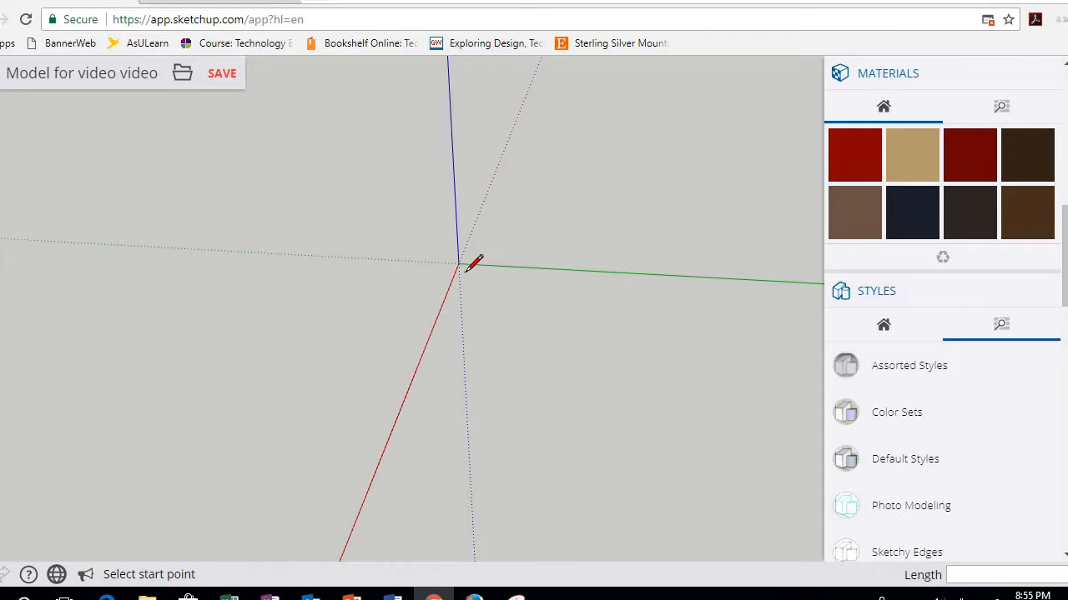
pyautogui.click(457, 263)
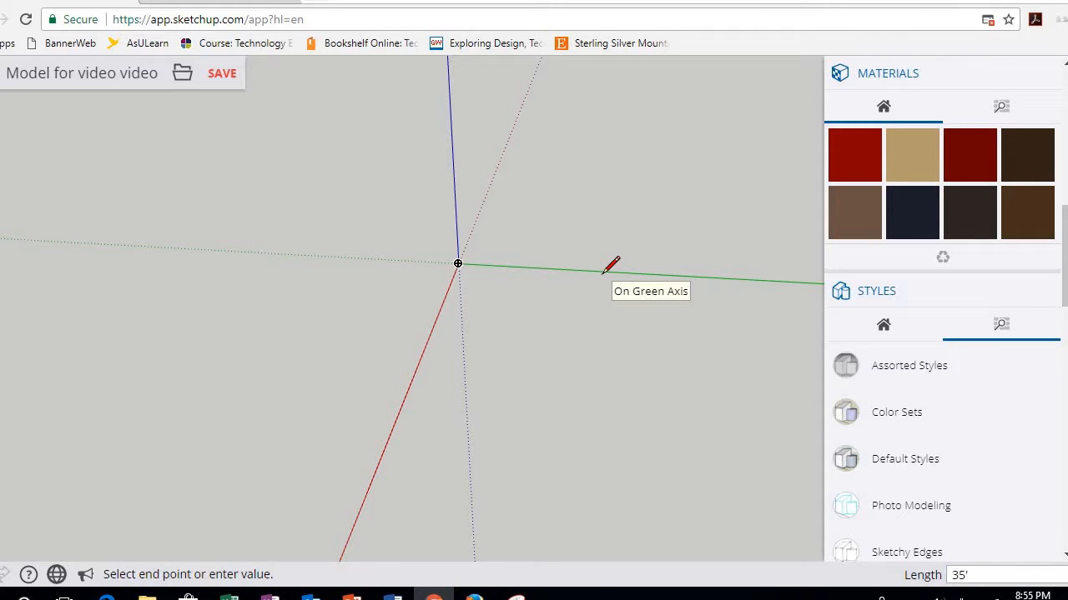
pyautogui.press('Return')
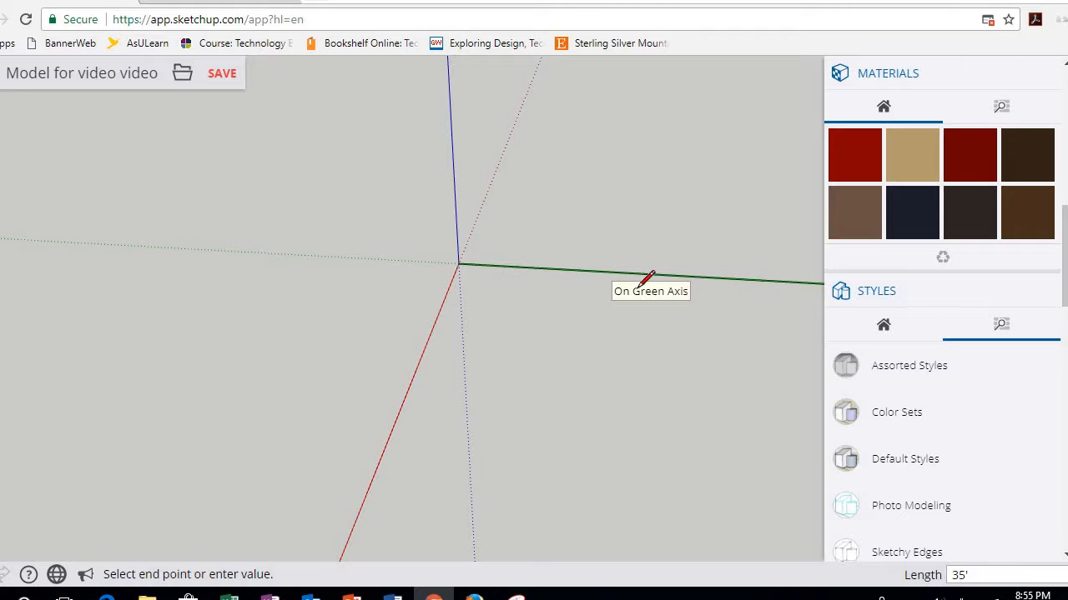
pyautogui.scroll(-5, 648, 278)
pyautogui.scroll(3, 818, 345)
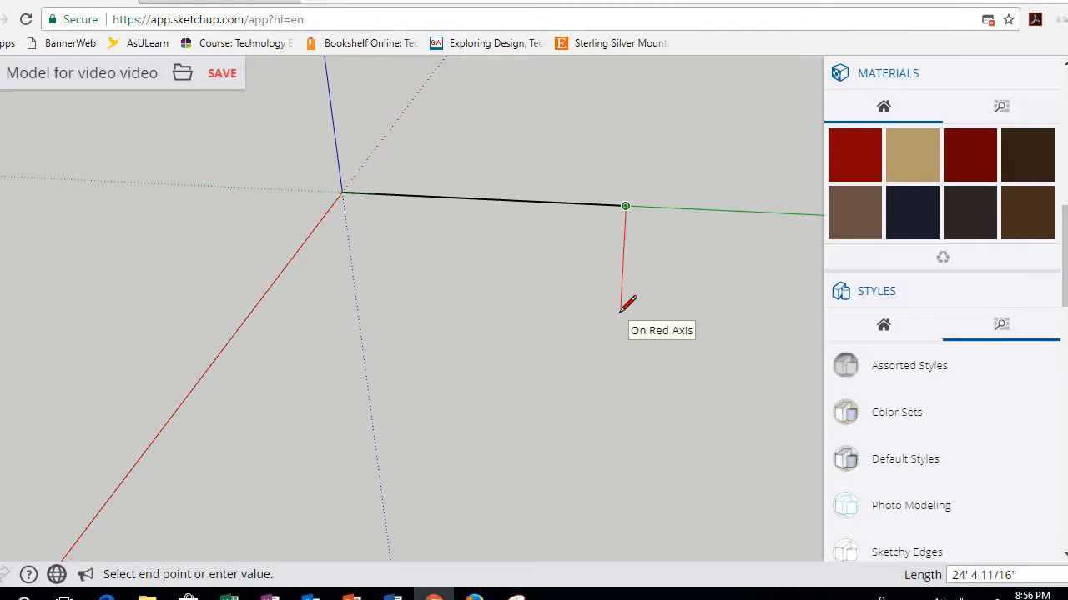
pyautogui.write("40'")
pyautogui.press('Return')
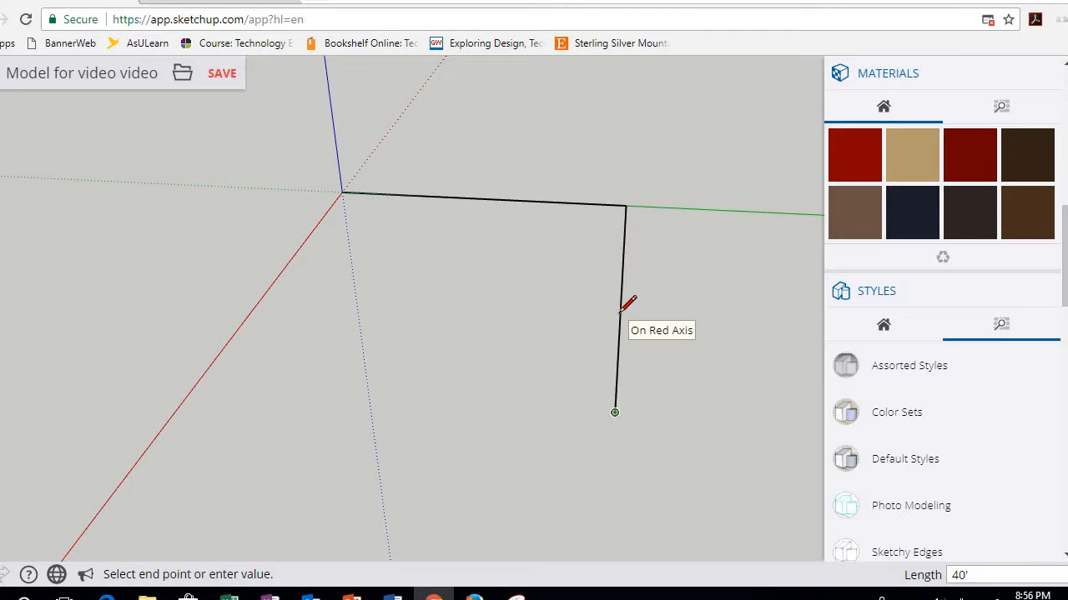
pyautogui.click(197, 384)
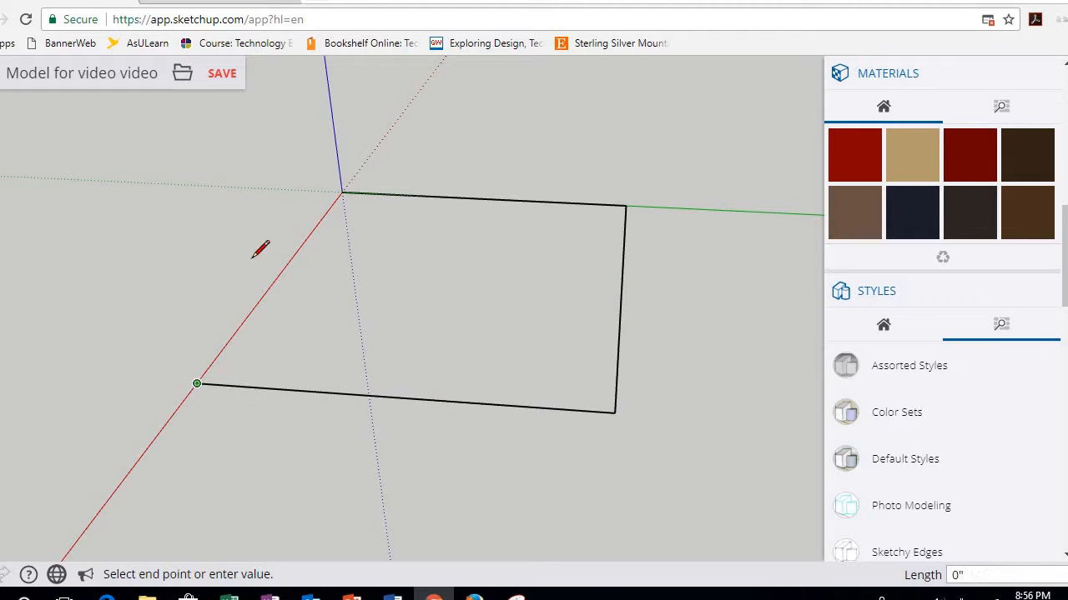
pyautogui.click(343, 191)
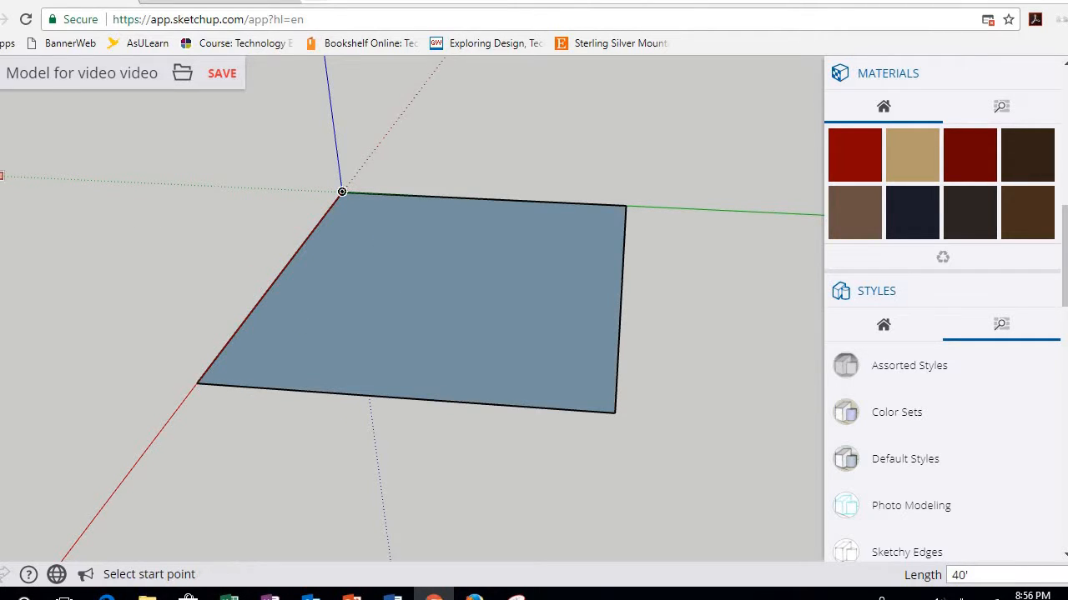
pyautogui.press('space')
# Push/Pull the rectangular base face upward 50' to form a tall block
pyautogui.moveTo(713, 371); pyautogui.dragTo(696, 313, button='middle')
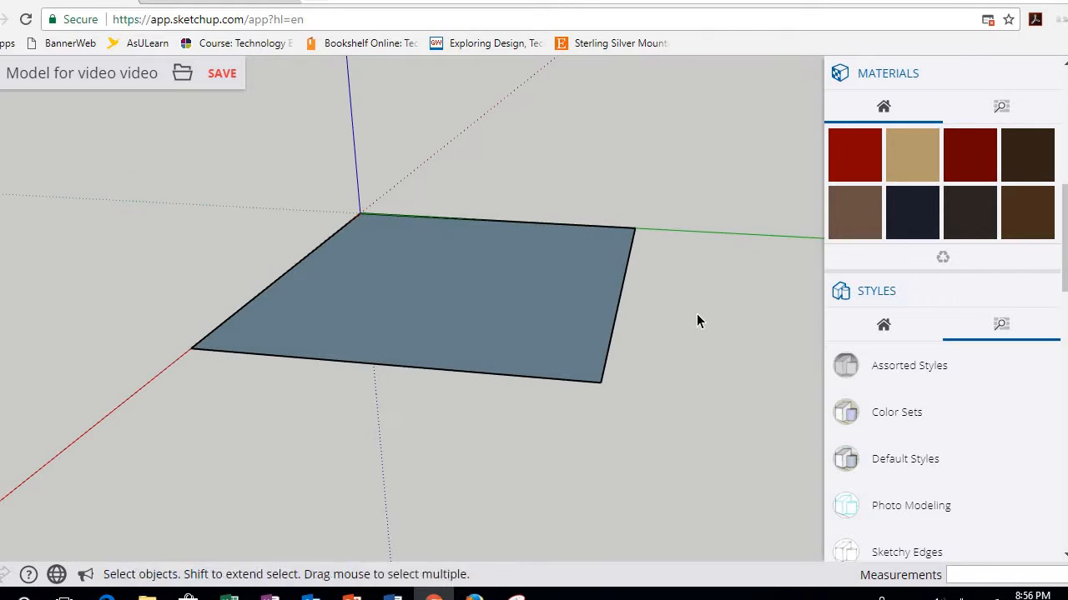
pyautogui.scroll(-5, 584, 242)
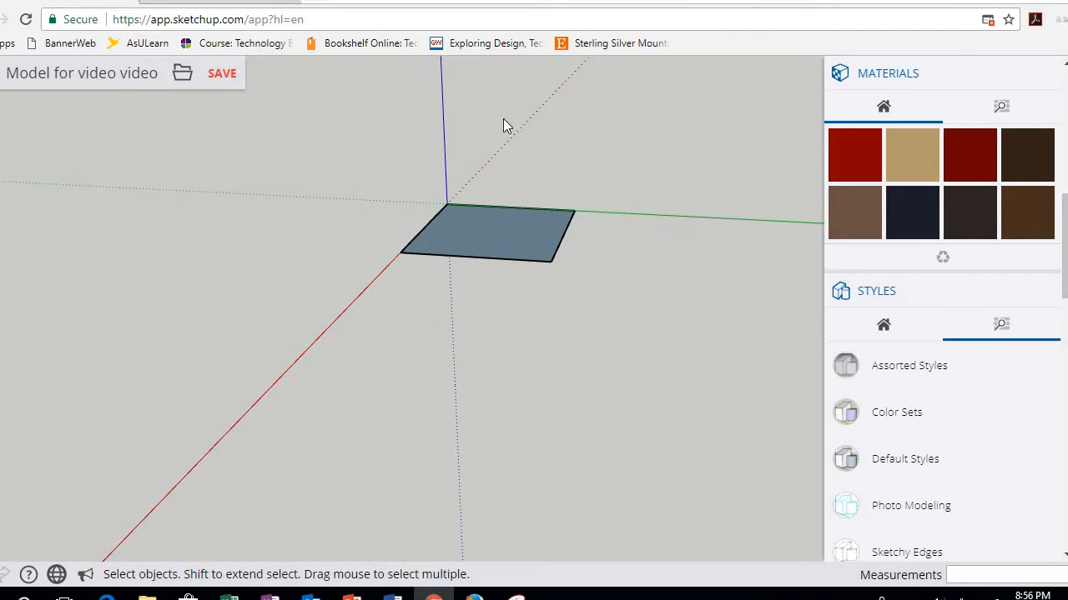
pyautogui.moveTo(503, 125); pyautogui.dragTo(380, 180, button='middle')
pyautogui.scroll(3, 518, 98)
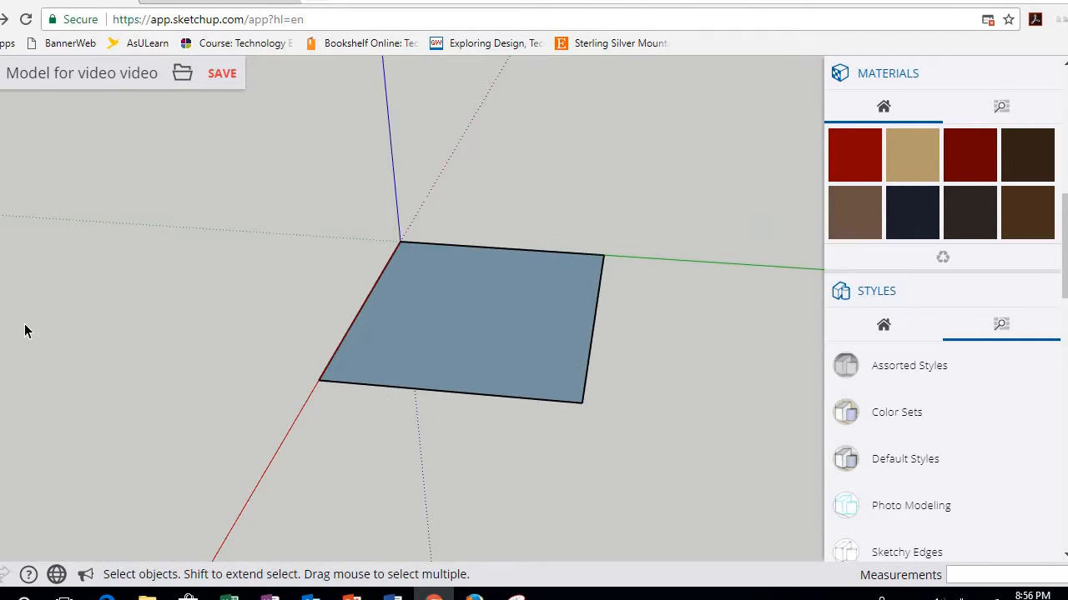
pyautogui.click(2, 351)
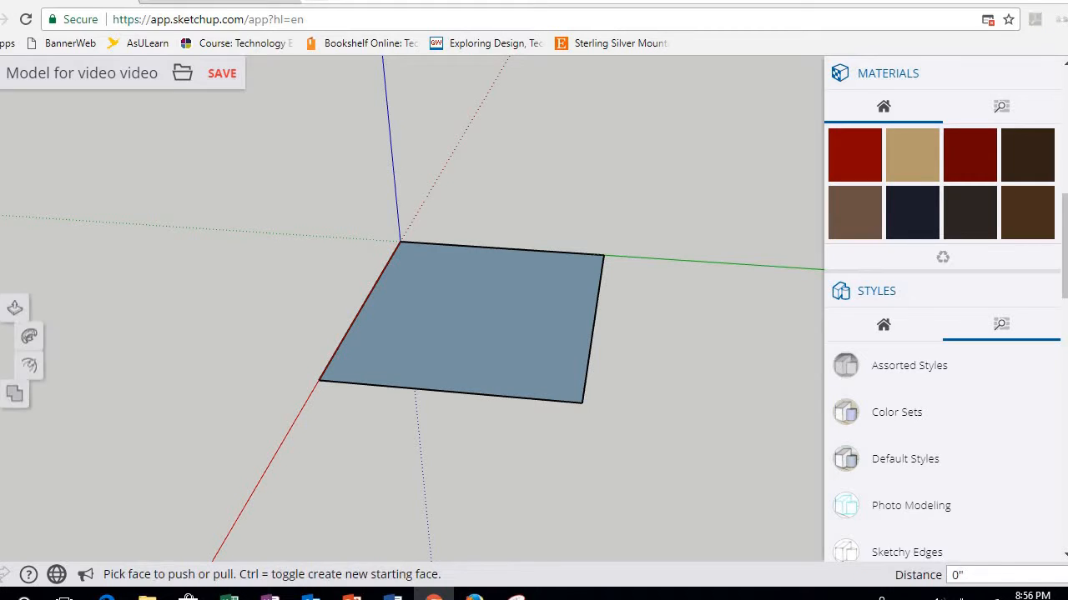
pyautogui.click(461, 364)
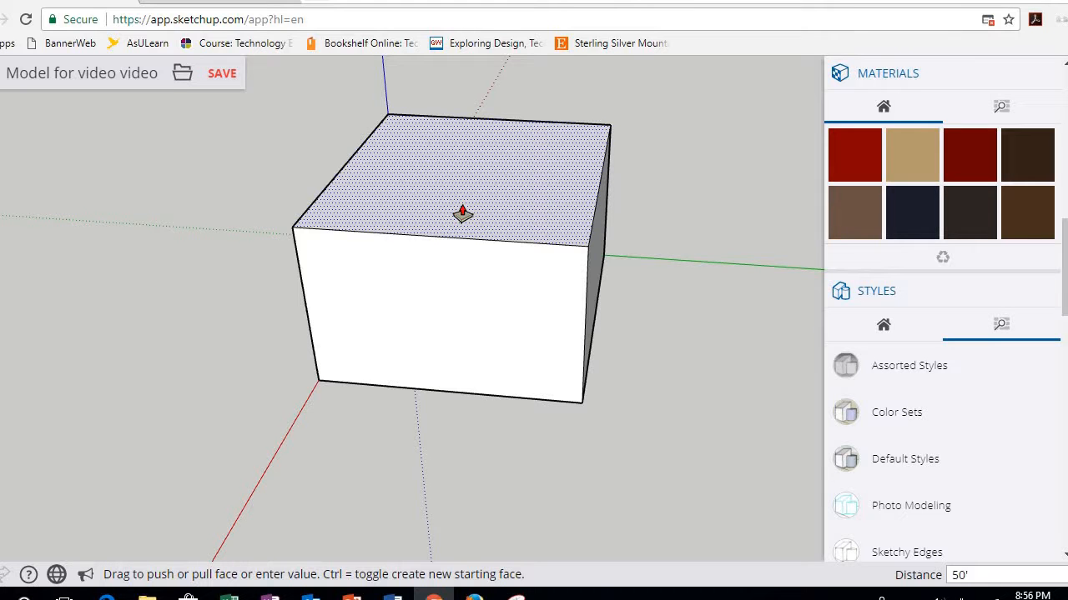
pyautogui.click(519, 248)
pyautogui.moveTo(519, 248); pyautogui.dragTo(551, 109, button='middle')
pyautogui.scroll(2, 551, 106)
pyautogui.press('space')
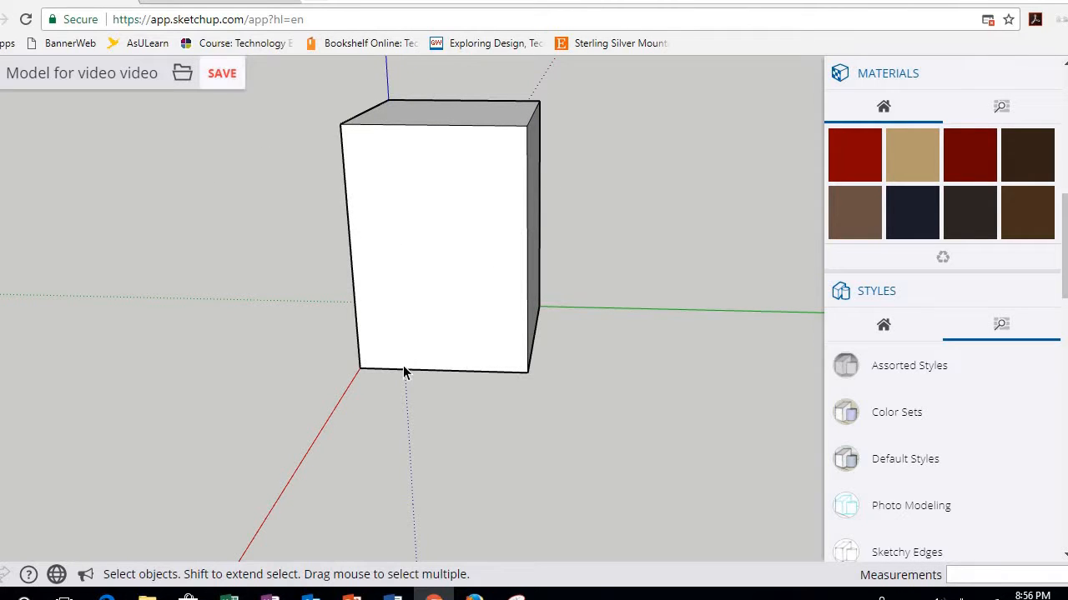
# Save the model with the tall block
pyautogui.scroll(1, 288, 341)
pyautogui.moveTo(355, 280)
pyautogui.mouseDown(button='middle')
pyautogui.moveTo(503, 154)
pyautogui.moveTo(461, 179)
pyautogui.mouseUp(button='middle')
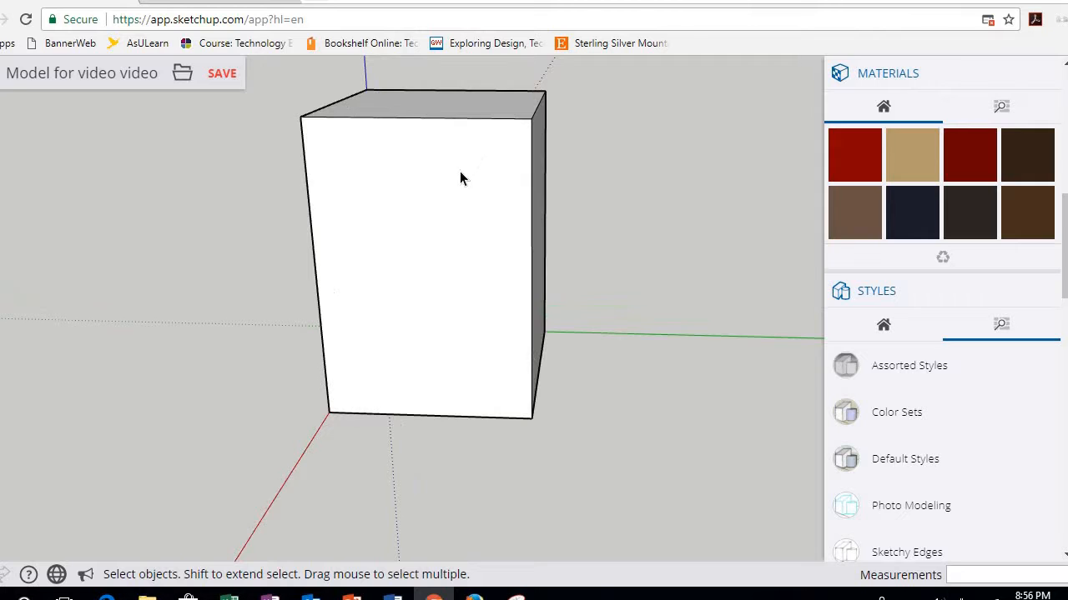
pyautogui.click(223, 76)
# Delete the block's top face, inspect the hollow interior, and undo the deletion
pyautogui.press('l')
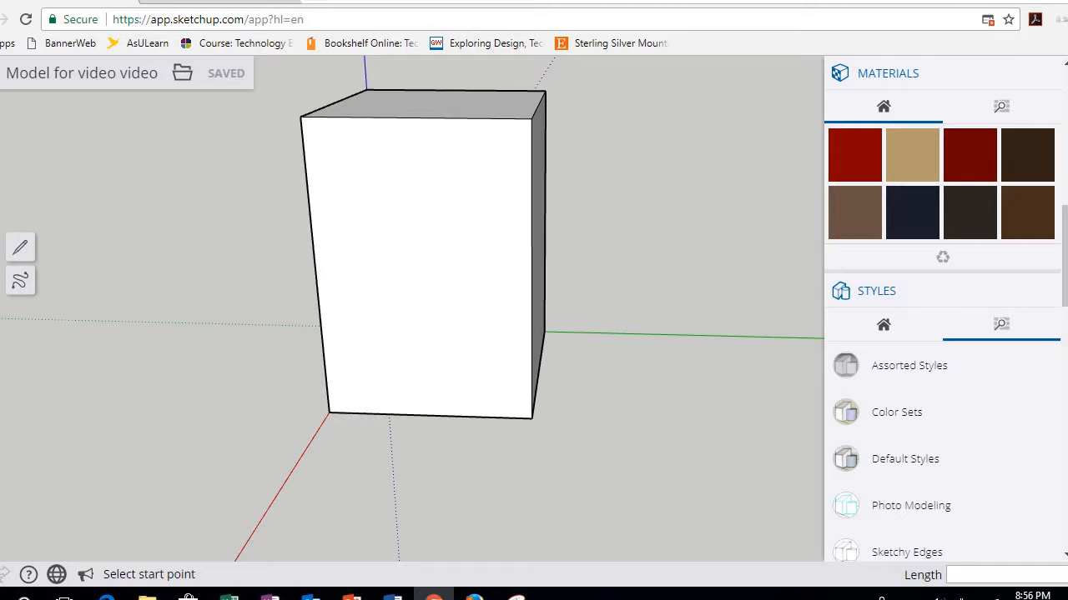
pyautogui.press('space')
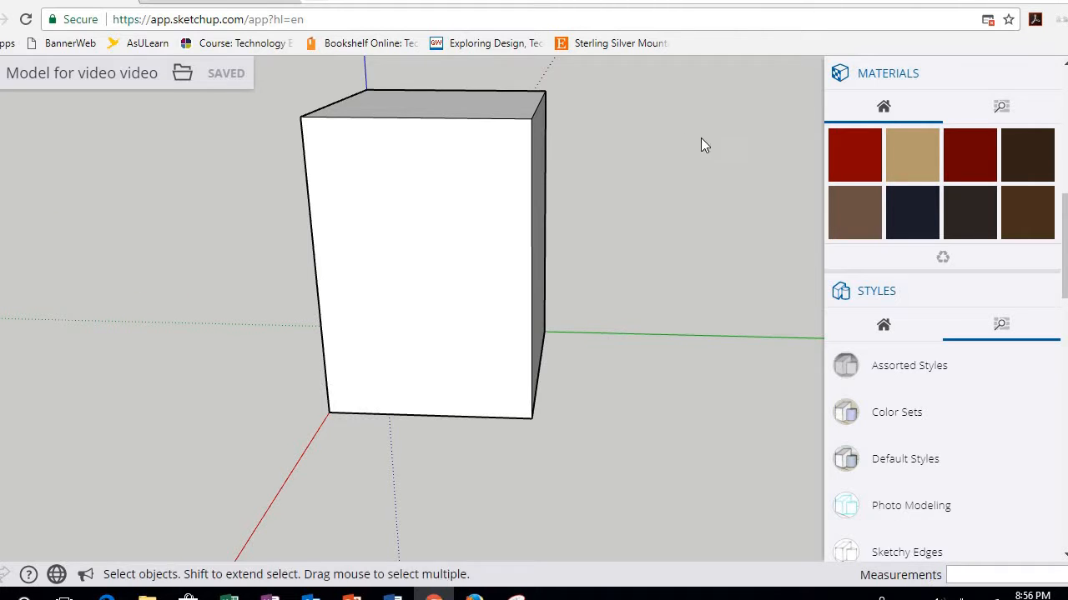
pyautogui.moveTo(703, 143); pyautogui.dragTo(606, 325, button='middle')
pyautogui.press('Delete')
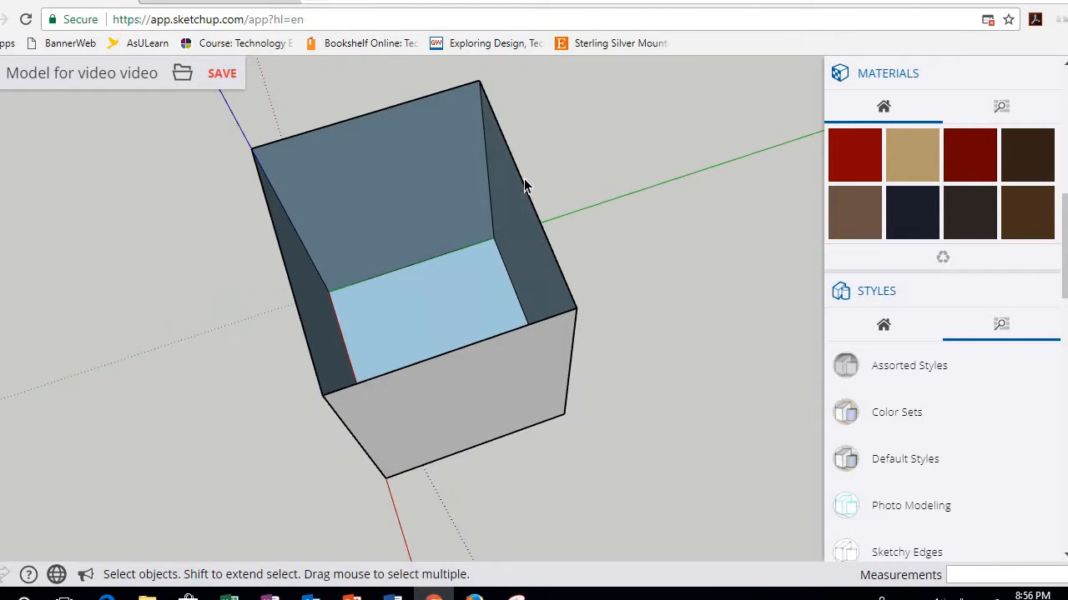
pyautogui.scroll(3, 572, 287)
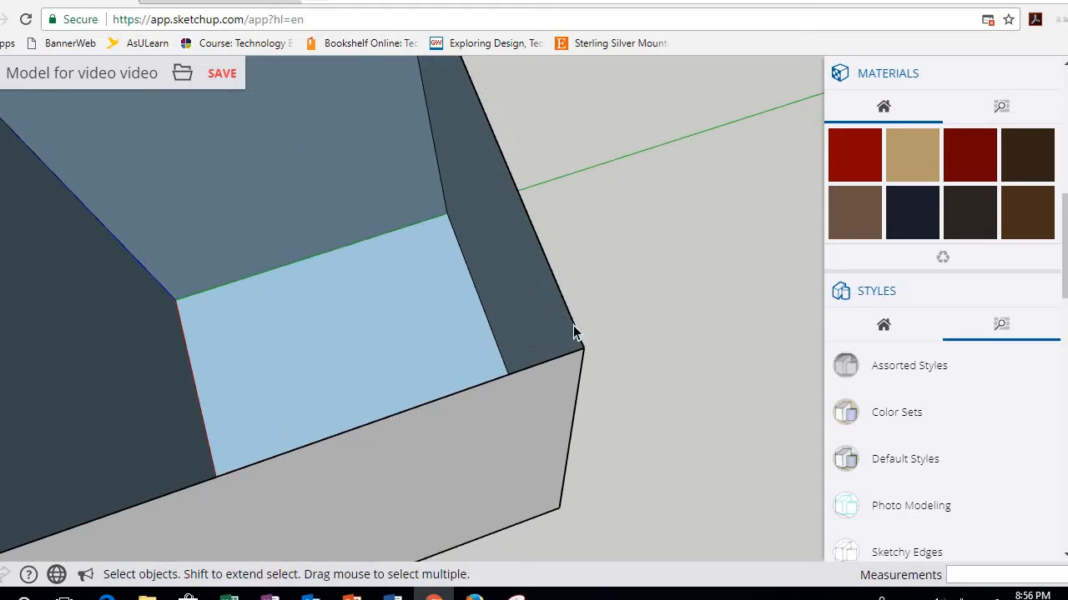
pyautogui.moveTo(599, 326); pyautogui.dragTo(574, 280, button='middle')
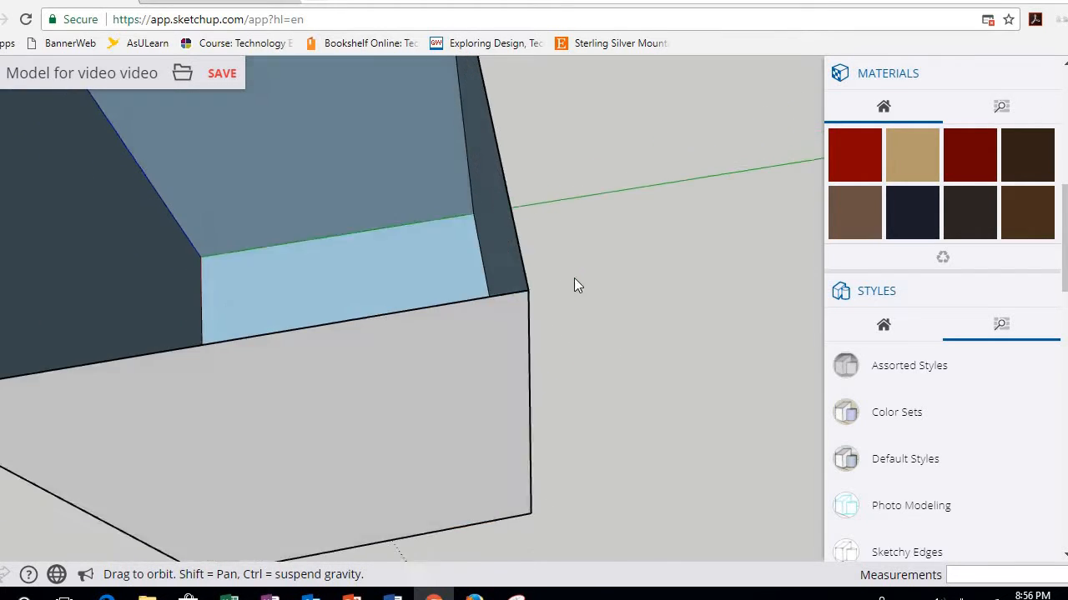
pyautogui.scroll(-3, 421, 258)
pyautogui.hotkey('ctrl', 'z')
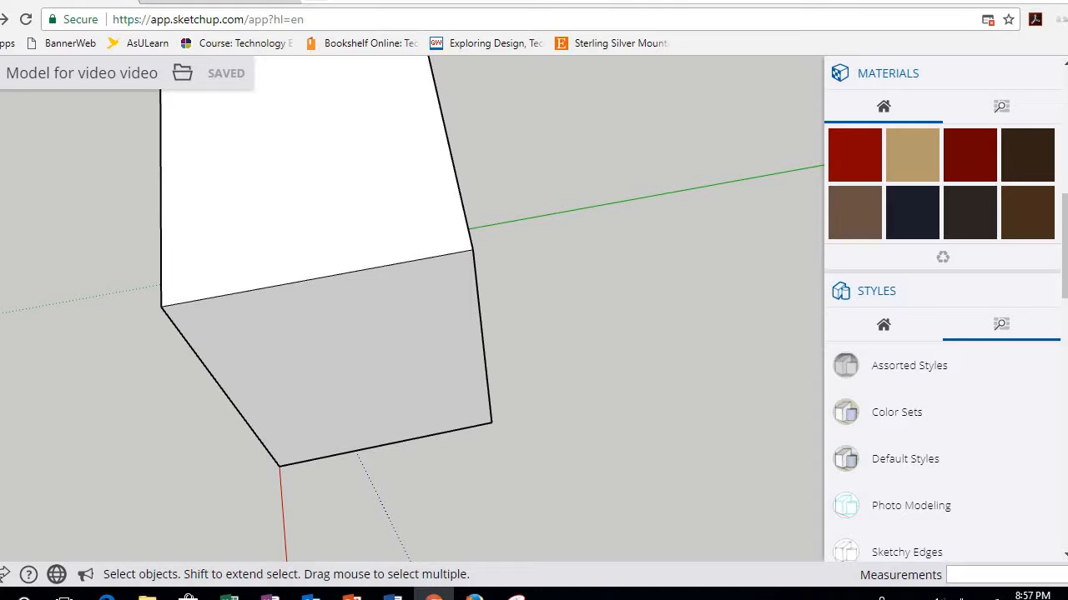
# Push/Pull the block's front face out about 9" and its side face on the green axis out about 8"
pyautogui.press('p')
pyautogui.click(334, 355)
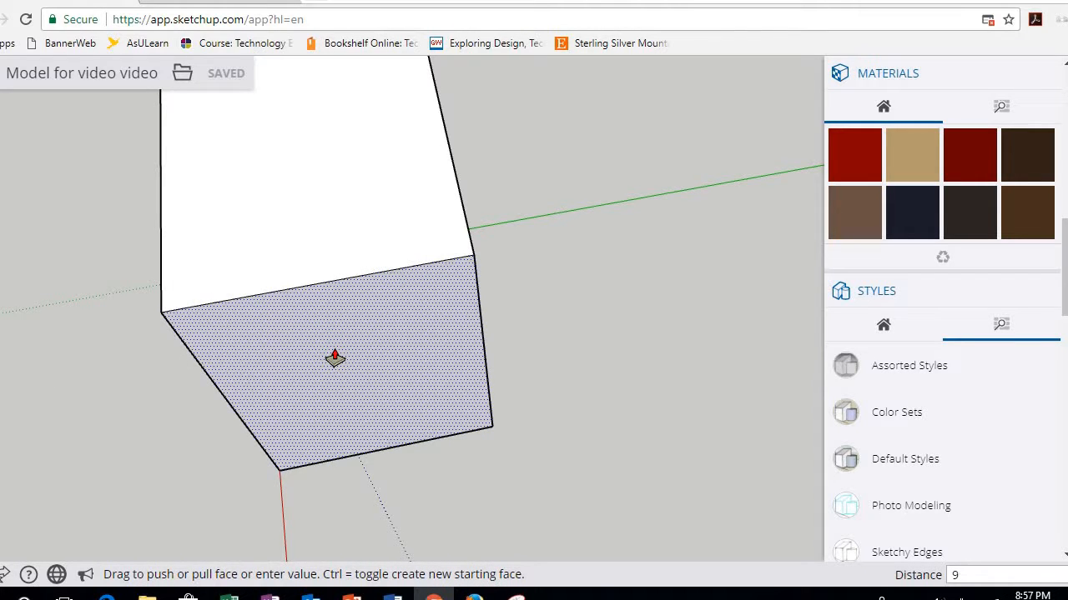
pyautogui.click(334, 357)
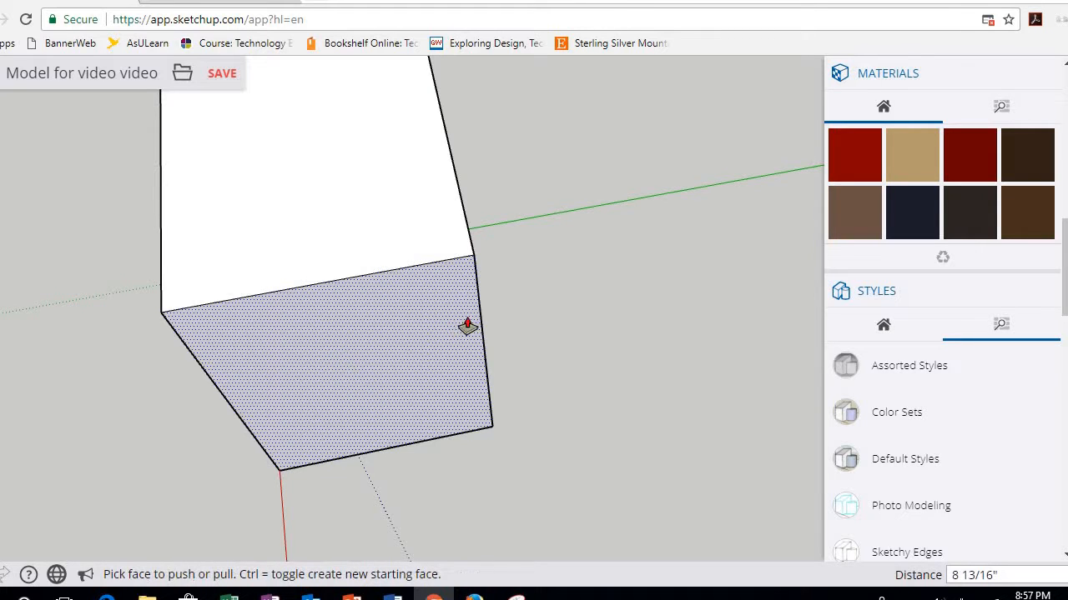
pyautogui.moveTo(572, 236); pyautogui.dragTo(500, 247, button='middle')
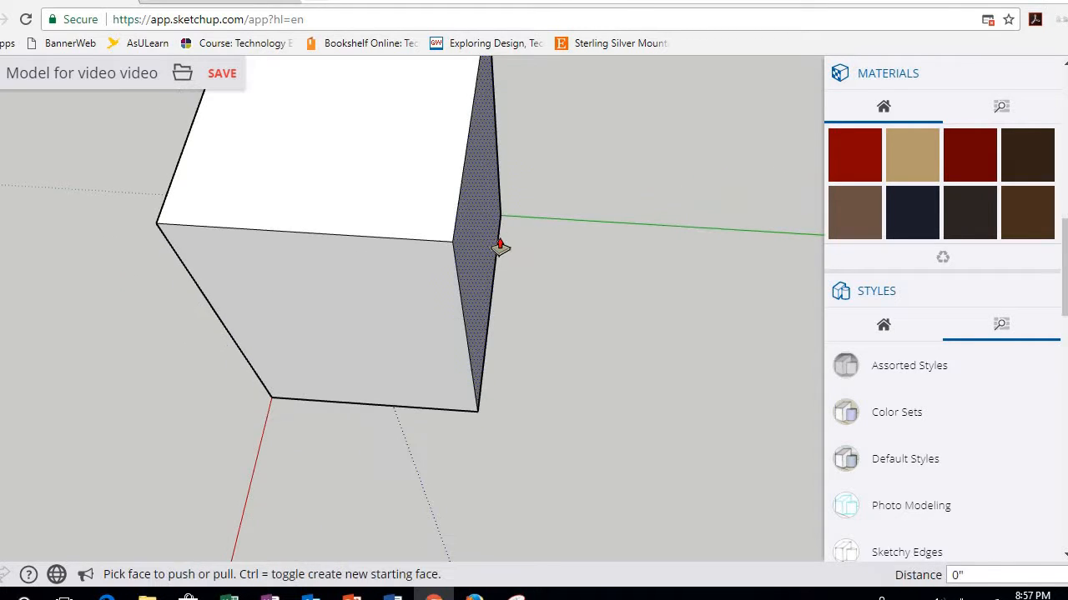
pyautogui.click(502, 248)
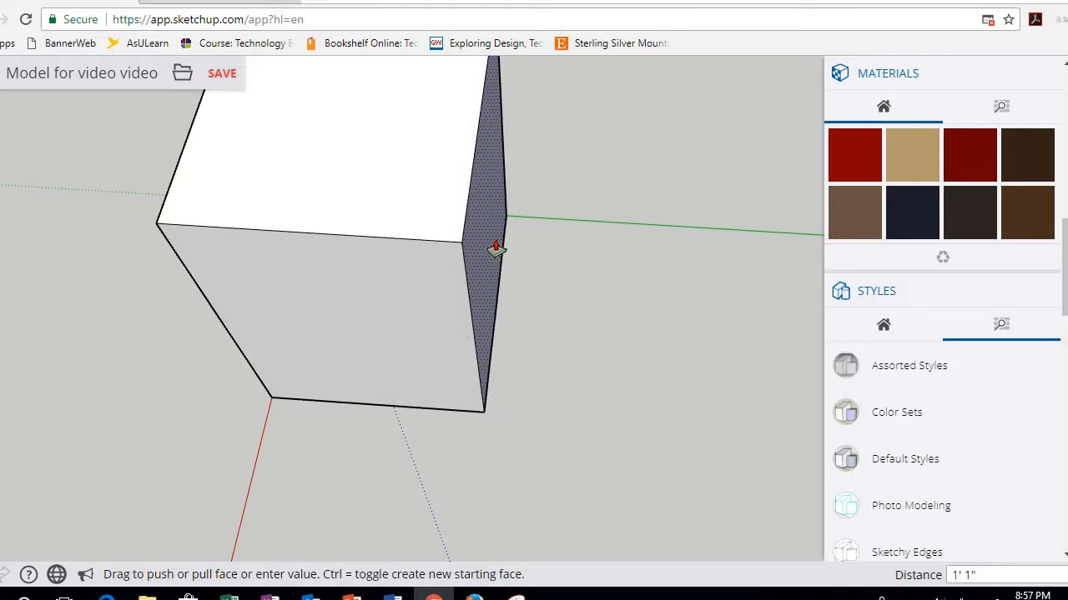
pyautogui.click(497, 248)
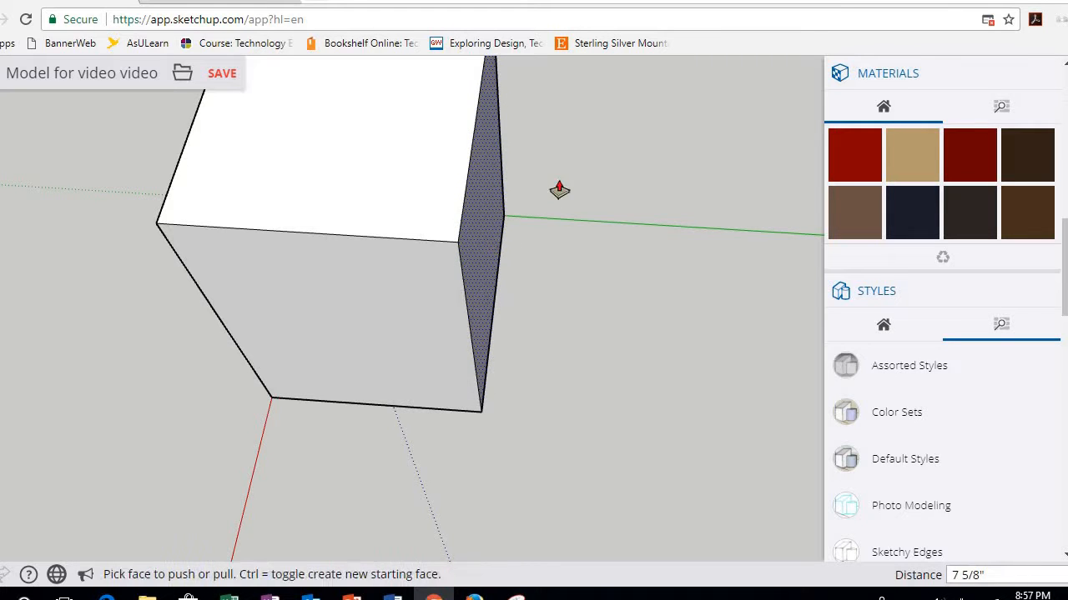
# Orbit, pan and zoom around the block to examine its sides and its back face at the origin
pyautogui.moveTo(488, 223); pyautogui.dragTo(706, 181, button='middle')
pyautogui.scroll(-3, 760, 109)
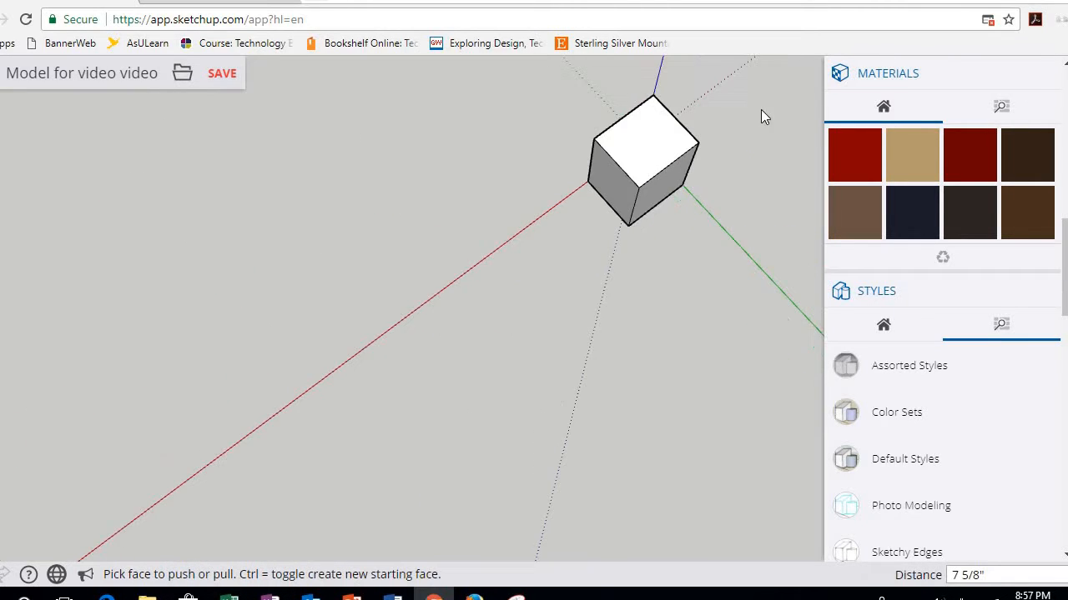
pyautogui.moveTo(760, 109); pyautogui.dragTo(803, 172, button='middle')
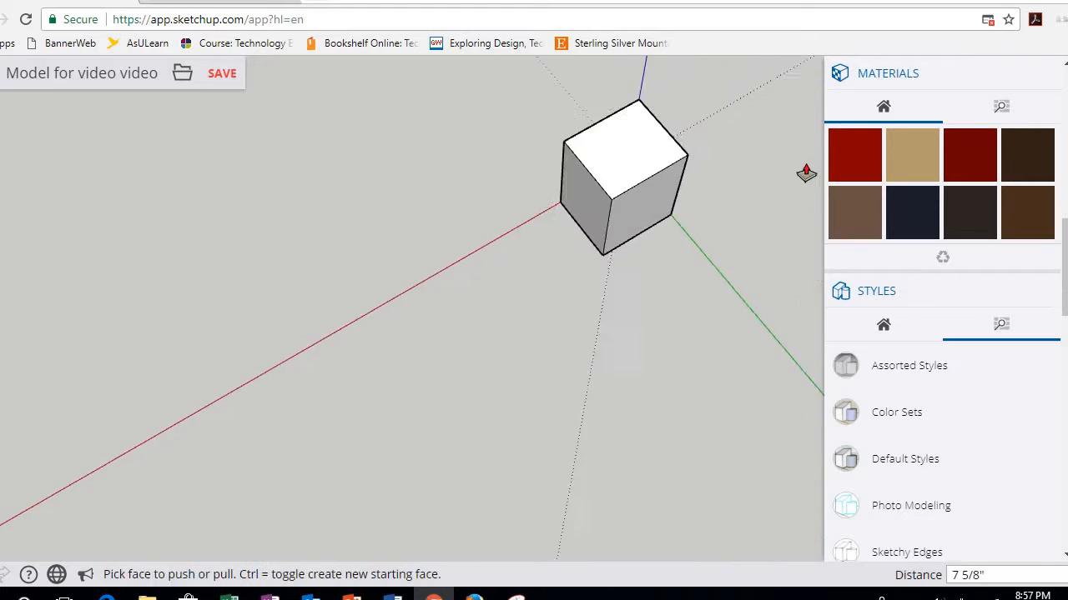
pyautogui.scroll(5, 703, 114)
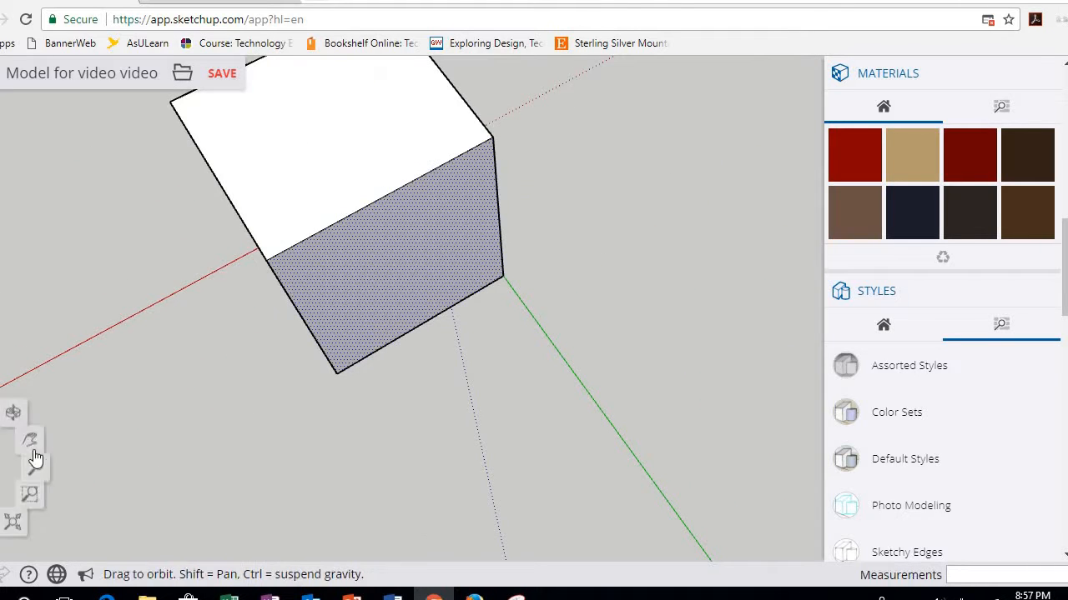
pyautogui.click(40, 436)
pyautogui.moveTo(558, 160); pyautogui.dragTo(409, 219)
pyautogui.moveTo(409, 219); pyautogui.dragTo(223, 73, button='middle')
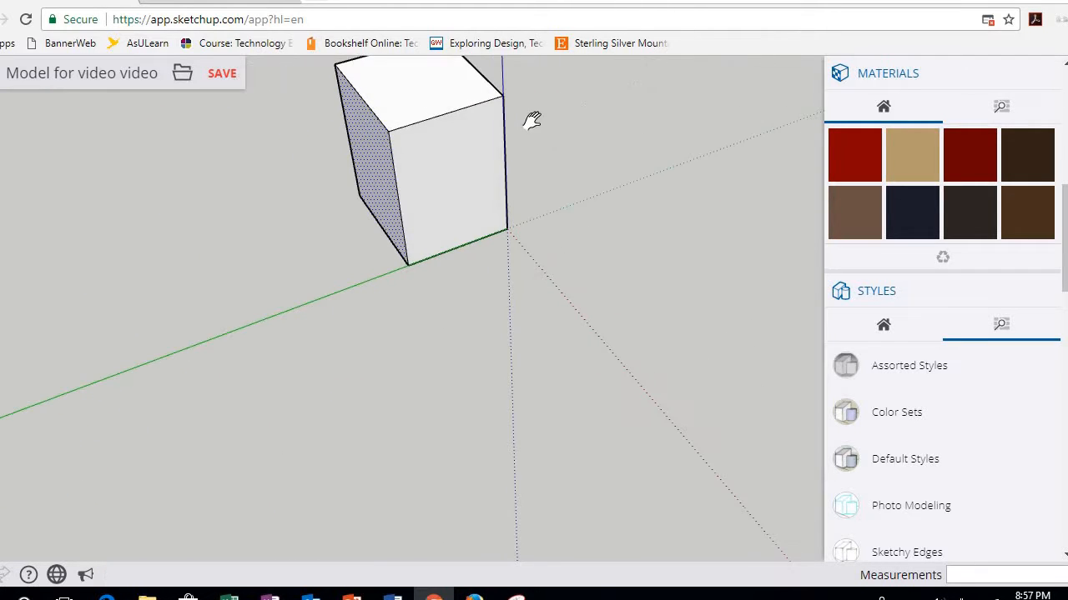
pyautogui.moveTo(550, 153); pyautogui.dragTo(495, 220)
pyautogui.scroll(3, 496, 219)
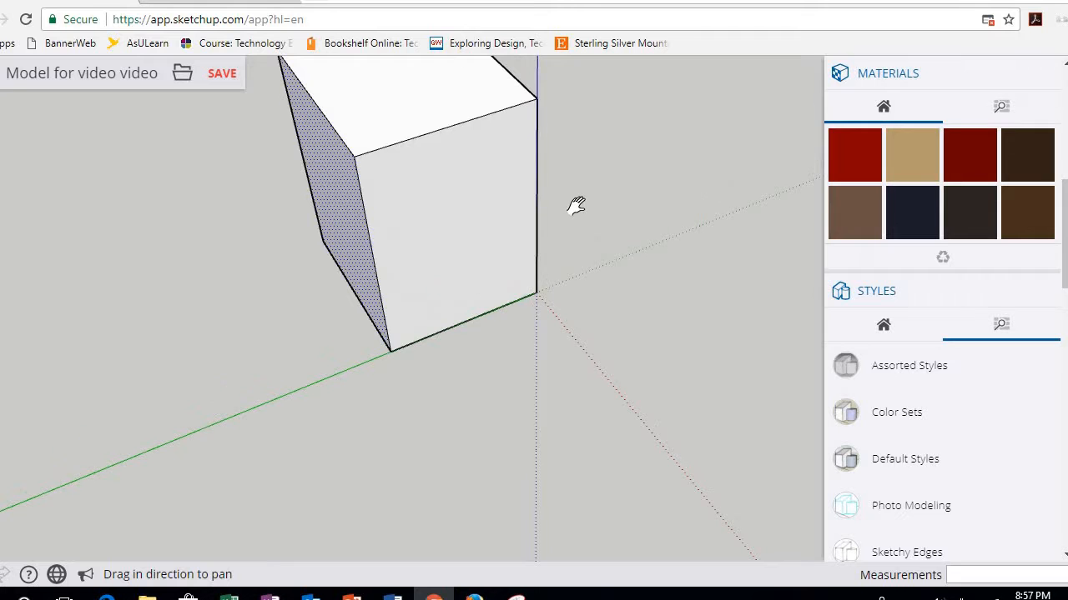
pyautogui.moveTo(558, 164); pyautogui.dragTo(528, 184)
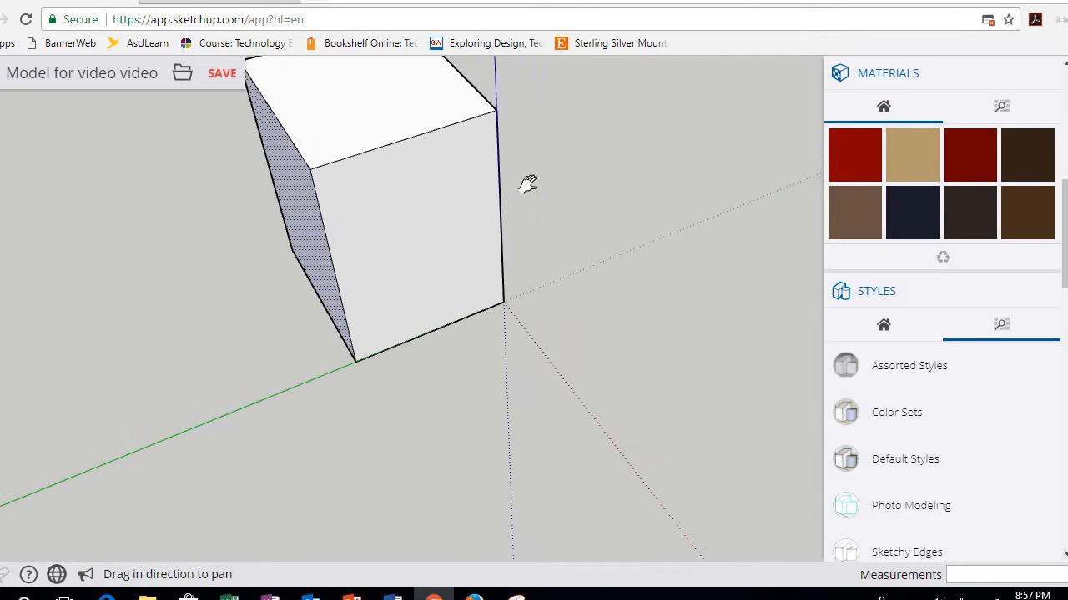
pyautogui.moveTo(453, 181); pyautogui.dragTo(480, 286, button='middle')
pyautogui.scroll(1, 377, 169)
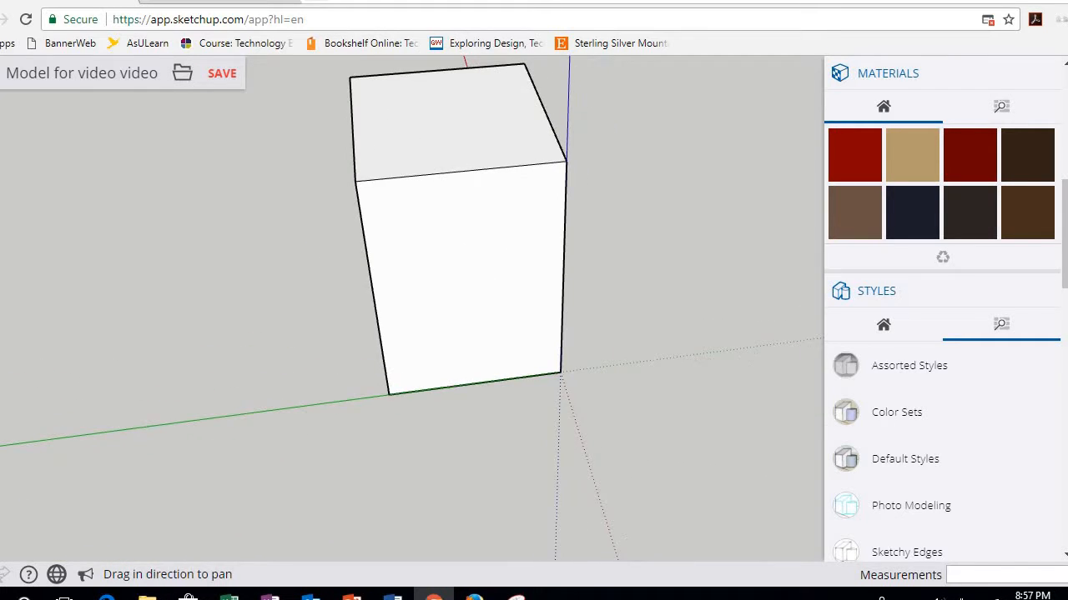
# Push/Pull the block's back face outward past the origin by about 6' 8"
pyautogui.press('p')
pyautogui.click(476, 273)
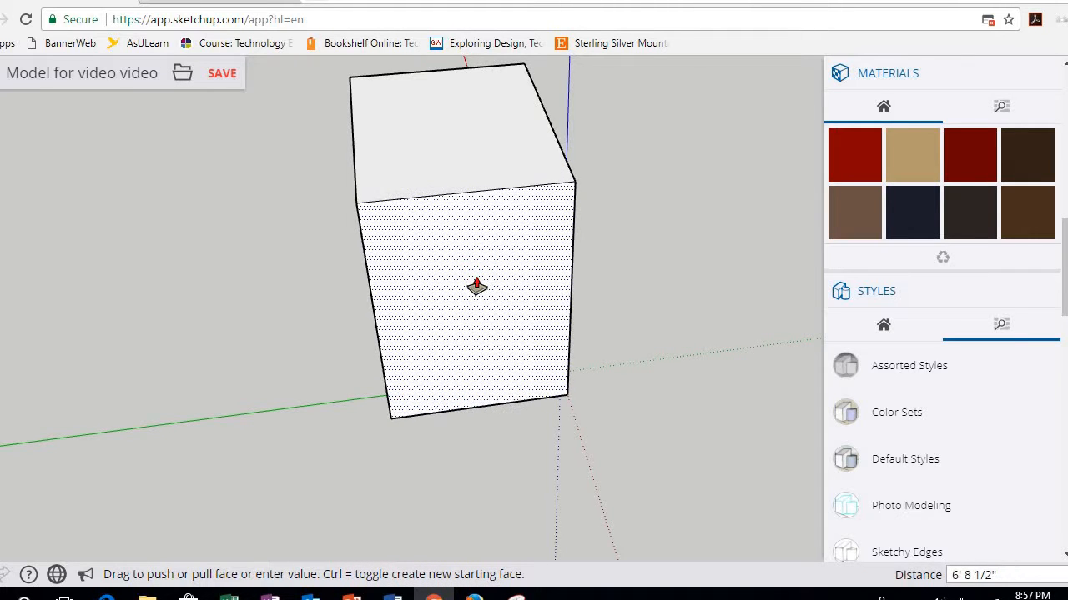
pyautogui.click(477, 289)
# Pull the side face next to the back face out about 8", and push the back face in about 6' 11"
pyautogui.moveTo(516, 175); pyautogui.dragTo(565, 217)
pyautogui.press('p')
pyautogui.click(572, 214)
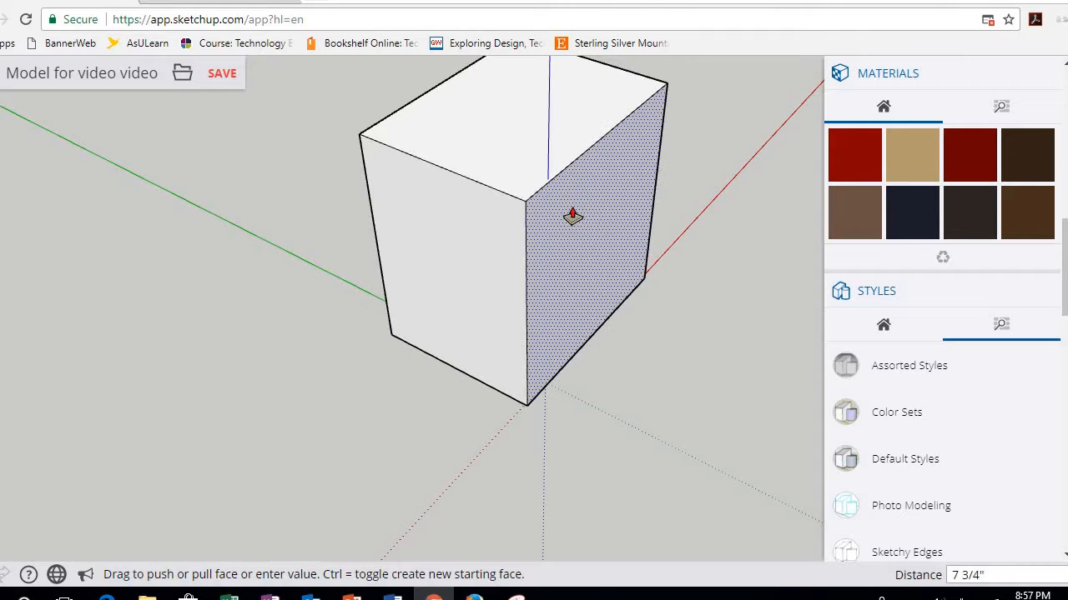
pyautogui.click(572, 217)
pyautogui.click(497, 244)
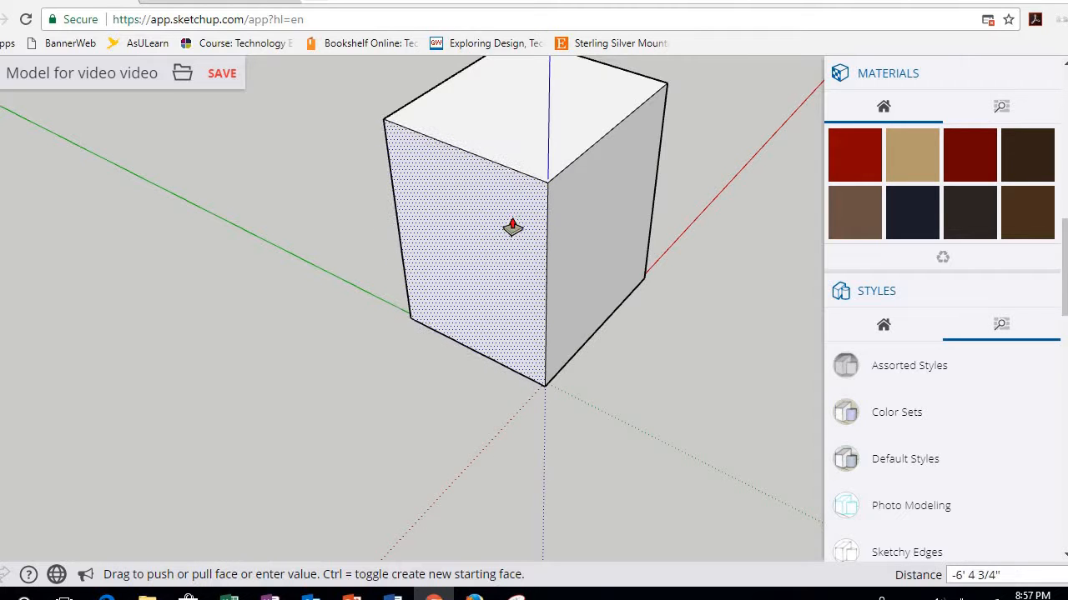
pyautogui.click(507, 226)
# Return to the block's front face with the Line tool ready and save the model
pyautogui.moveTo(756, 145); pyautogui.dragTo(586, 355, button='middle')
pyautogui.scroll(-2, 587, 355)
pyautogui.moveTo(615, 462); pyautogui.dragTo(654, 408, button='middle')
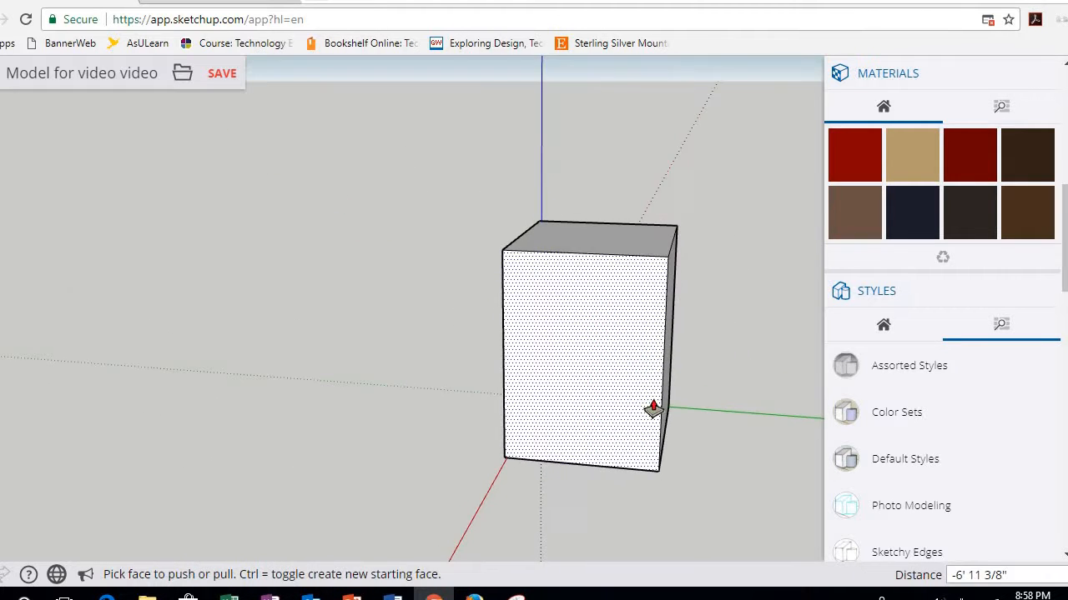
pyautogui.scroll(3, 653, 409)
pyautogui.press('l')
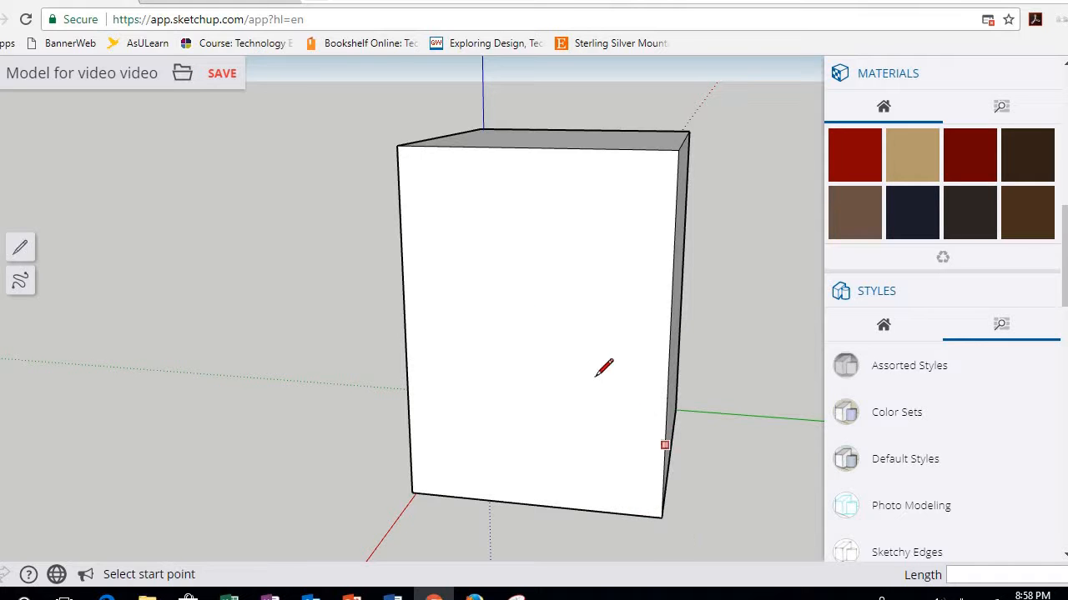
pyautogui.click(221, 74)
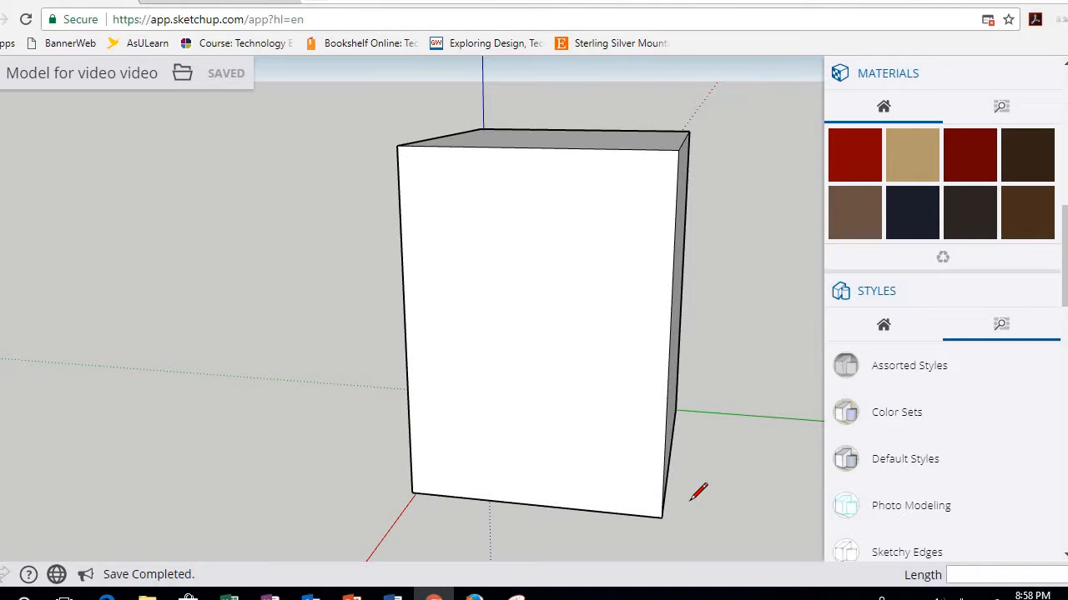
# Draw lines along the front face's bottom edge from its corner to the midpoint and 1.5' to each side of the midpoint
pyautogui.click(662, 516)
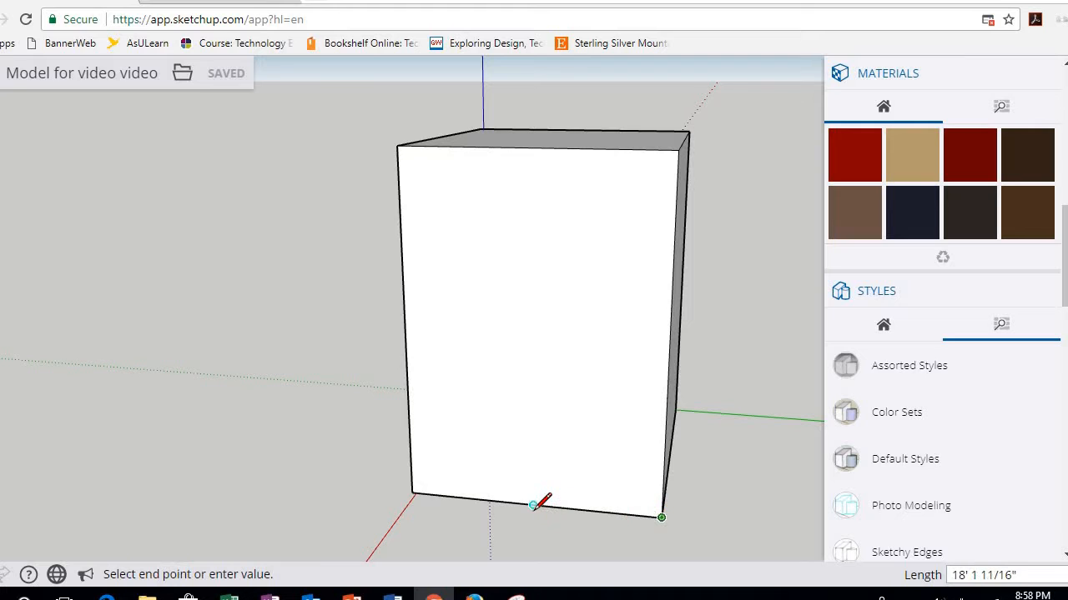
pyautogui.click(533, 504)
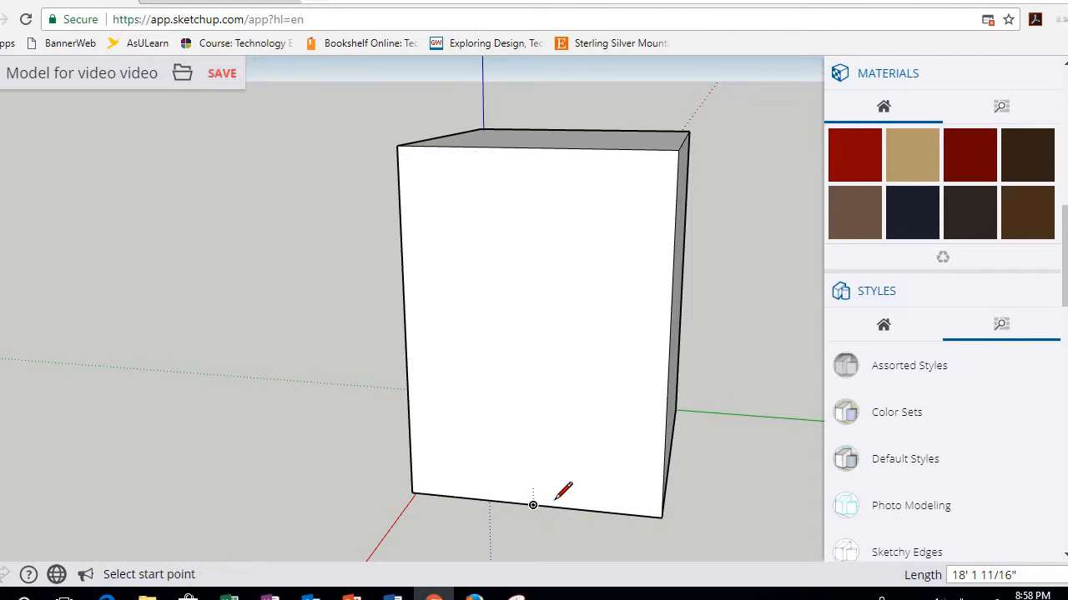
pyautogui.click(533, 504)
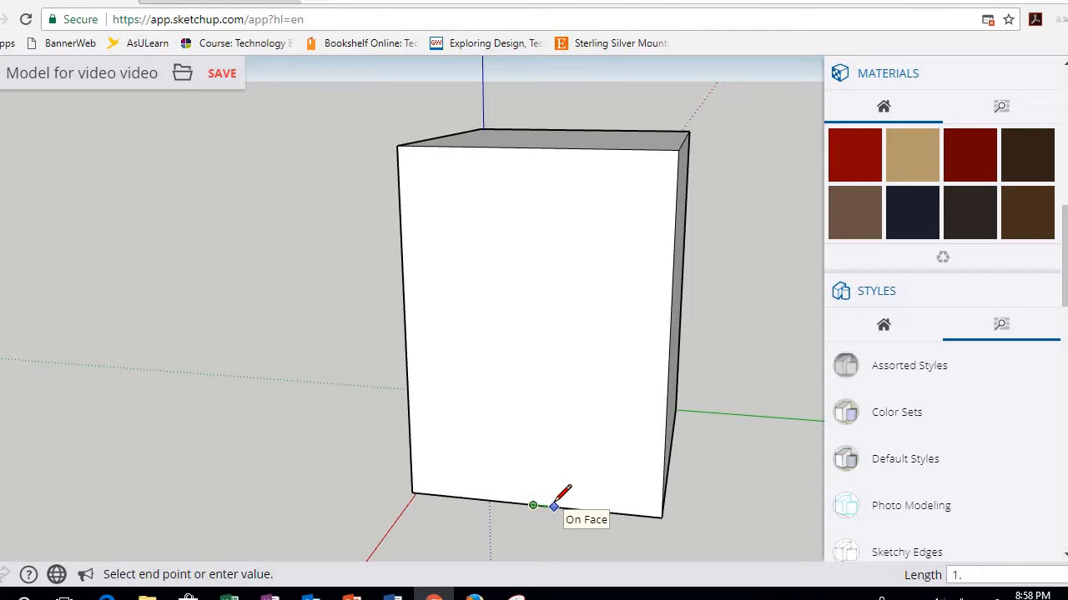
pyautogui.press('Return')
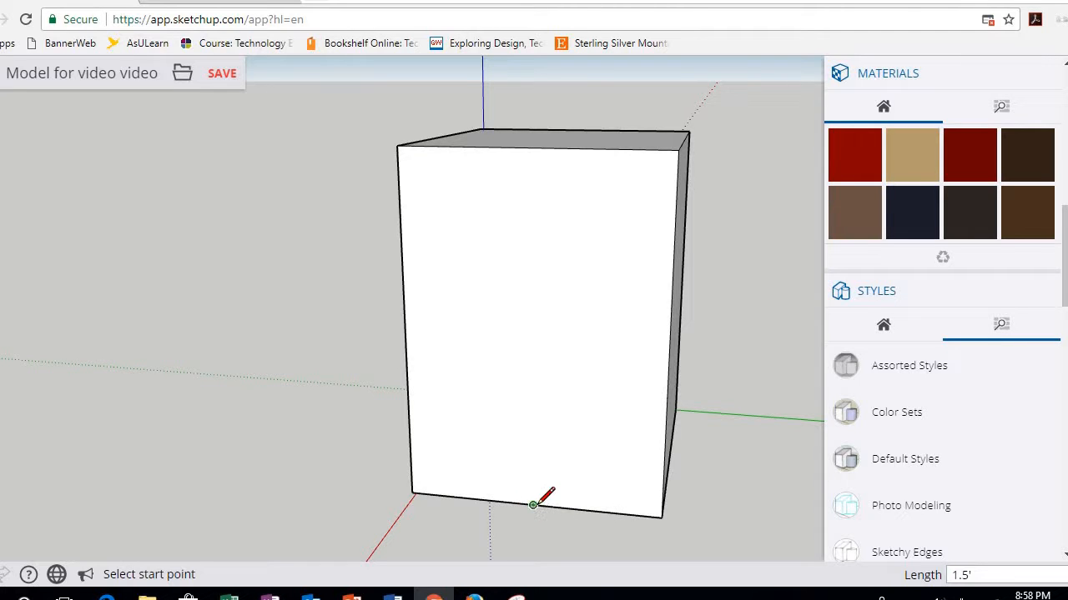
pyautogui.click(533, 505)
pyautogui.press('Escape')
pyautogui.click(533, 505)
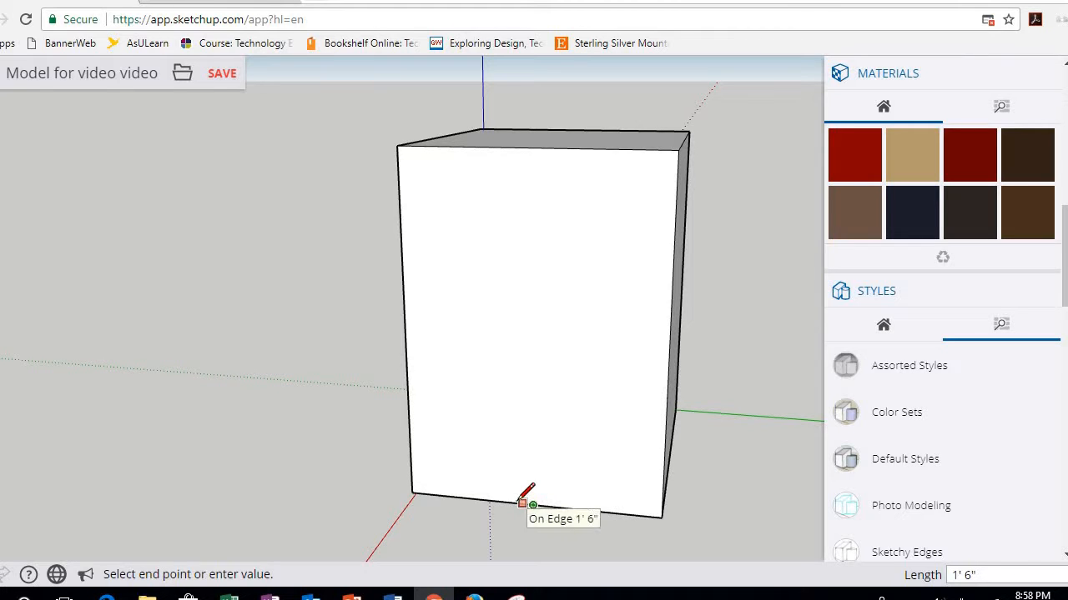
pyautogui.press('Escape')
# Draw a 3' wide door outline centred on the front face's bottom edge, with two vertical lines joined across the top
pyautogui.click(522, 503)
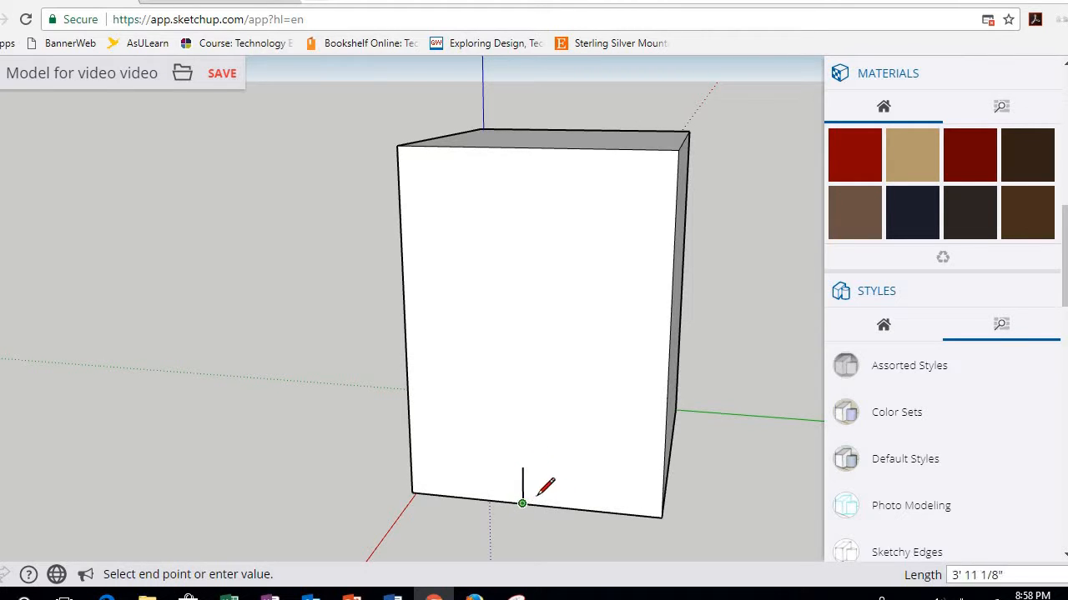
pyautogui.moveTo(484, 496); pyautogui.dragTo(585, 464, button='middle')
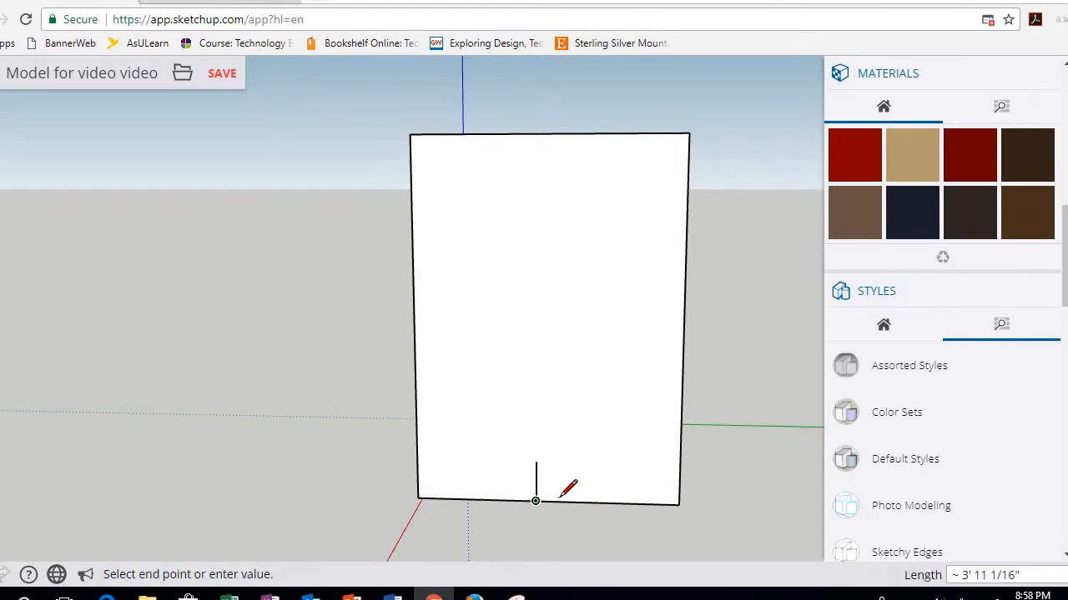
pyautogui.write("3'")
pyautogui.press('Return')
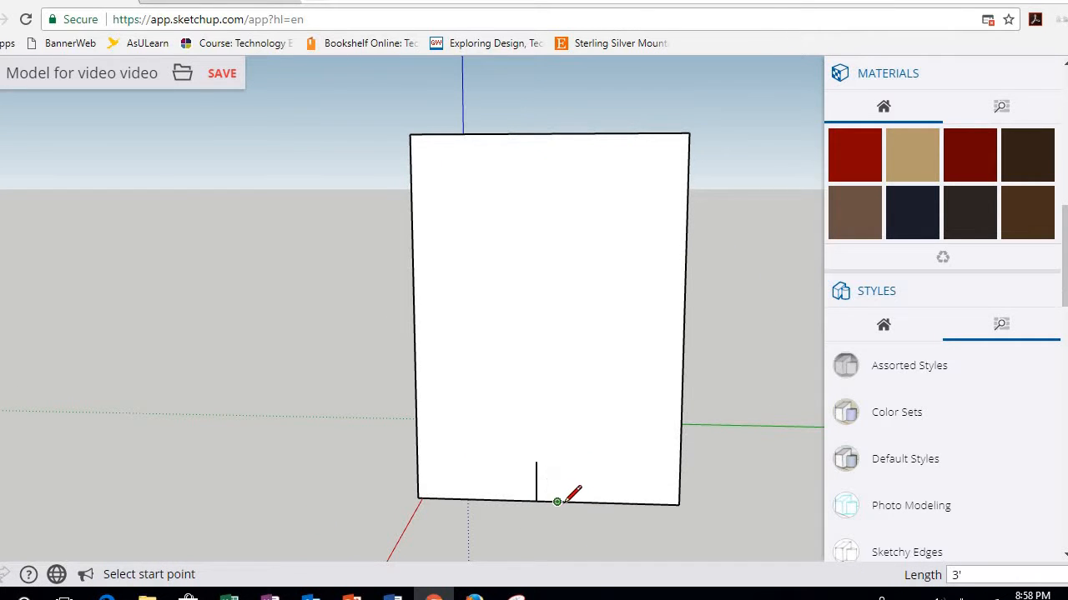
pyautogui.click(558, 502)
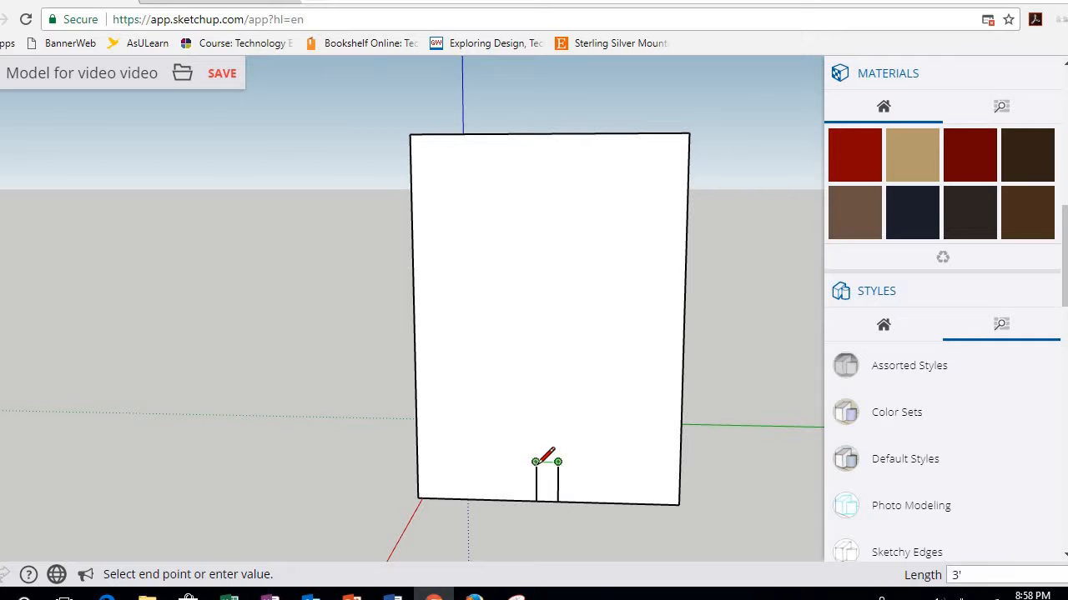
pyautogui.click(558, 461)
pyautogui.scroll(2, 550, 482)
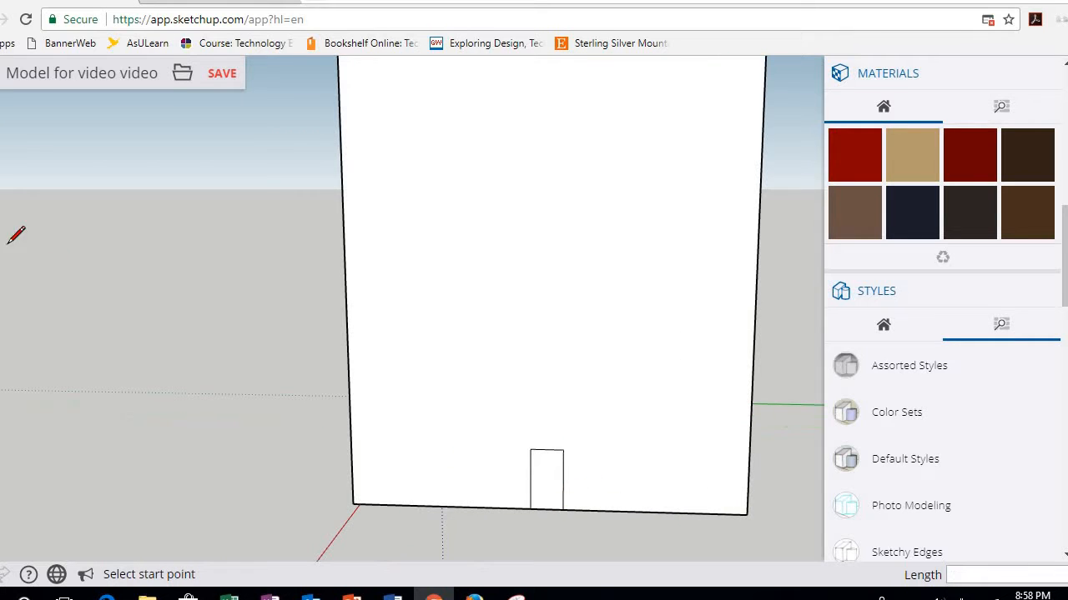
pyautogui.press('p')
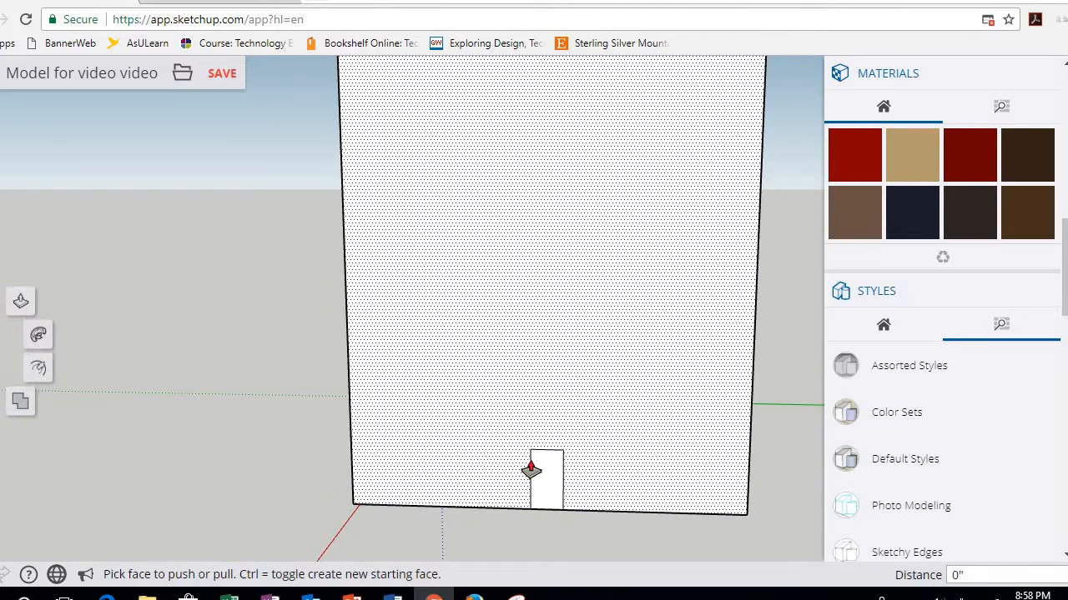
pyautogui.click(546, 479)
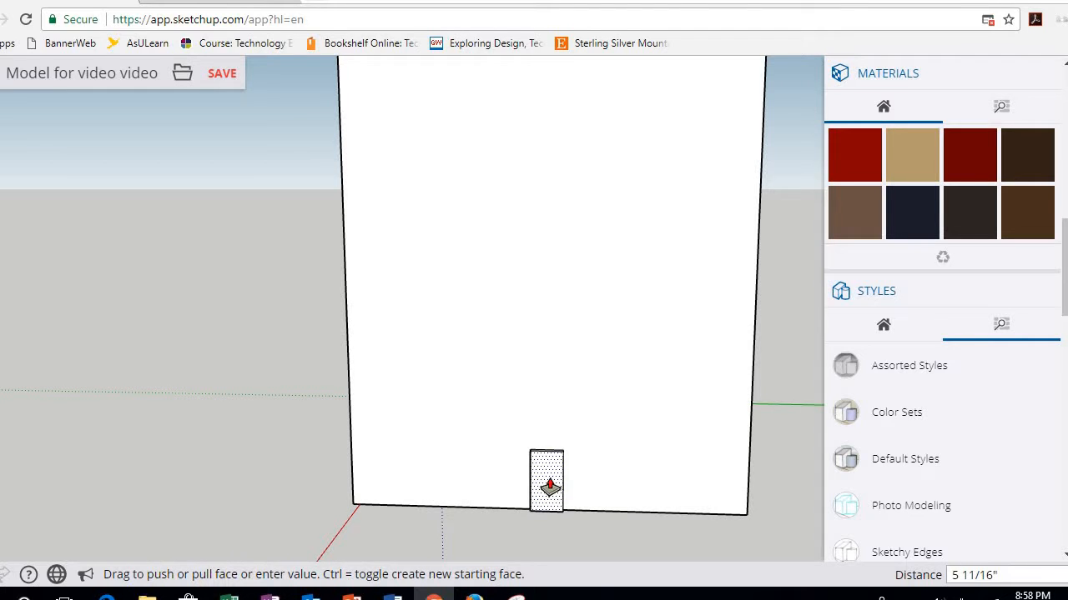
pyautogui.click(553, 482)
# Delete the door's face to leave an open doorway in the front wall, and save the model
pyautogui.press('space')
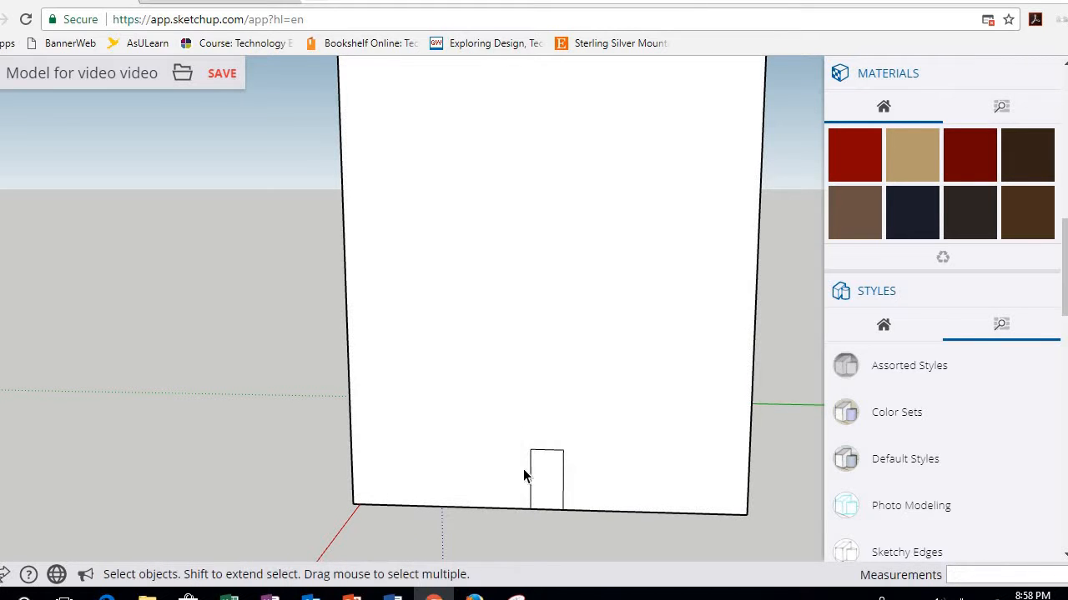
pyautogui.click(549, 490)
pyautogui.moveTo(568, 478); pyautogui.dragTo(433, 279, button='middle')
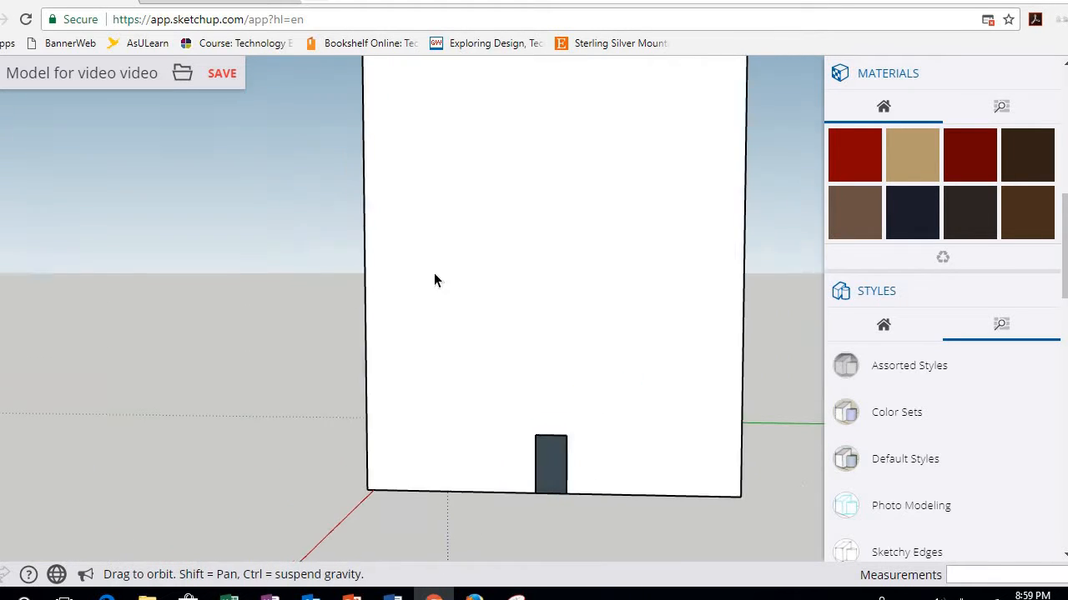
pyautogui.click(220, 75)
# Draw a horizontal line across the front face, joining the midpoints of its two side edges
pyautogui.scroll(-4, 584, 390)
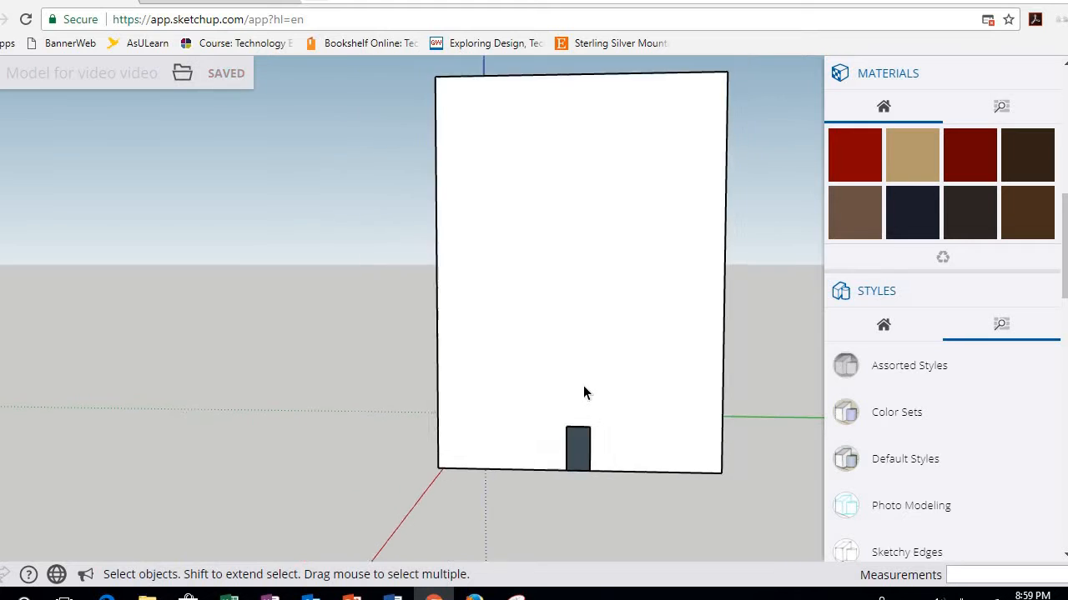
pyautogui.moveTo(709, 291); pyautogui.dragTo(692, 346, button='middle')
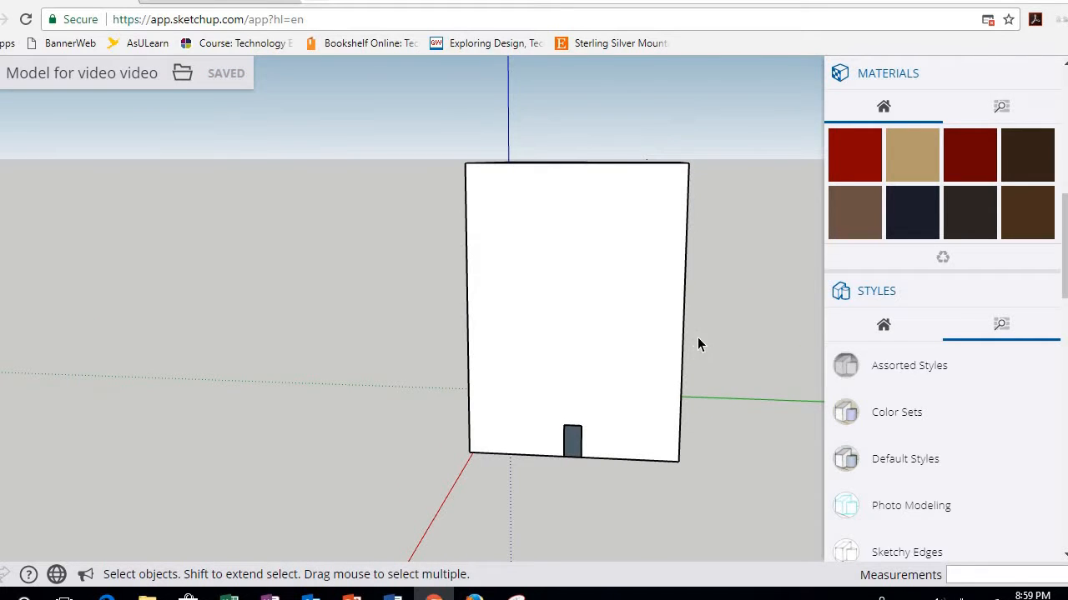
pyautogui.press('l')
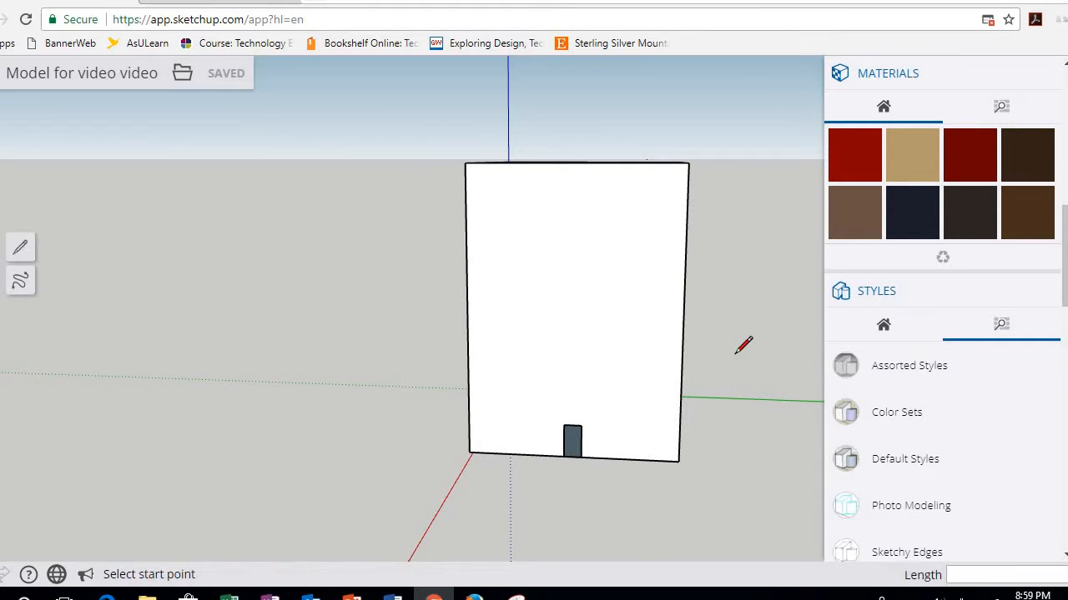
pyautogui.moveTo(762, 337); pyautogui.dragTo(751, 343, button='middle')
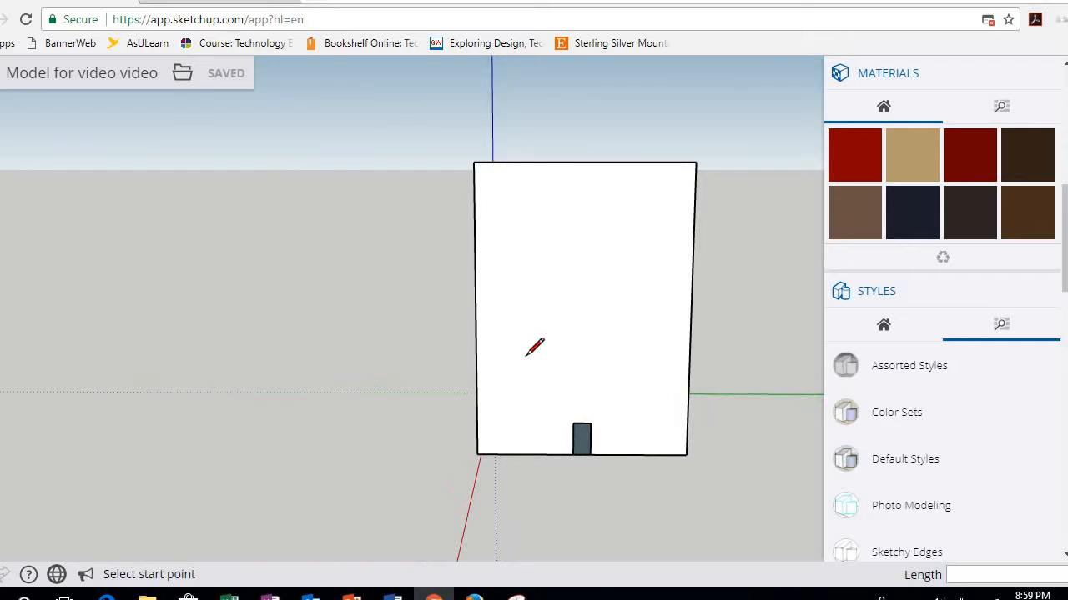
pyautogui.click(476, 311)
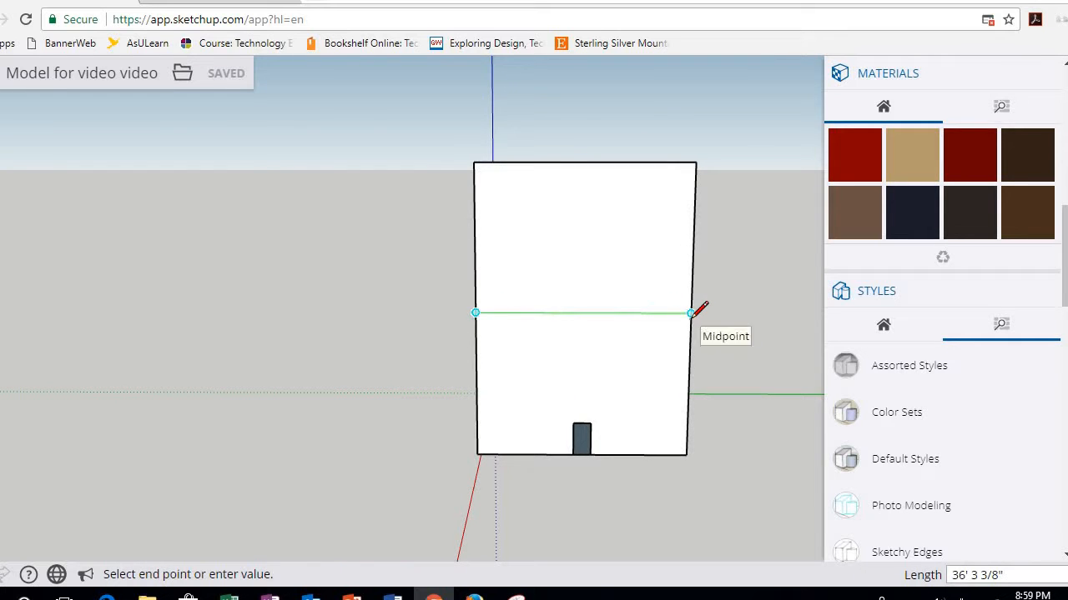
pyautogui.click(691, 313)
# Draw a vertical line up the front face on each side of the door, from the midpoint between door and corner to the top edge
pyautogui.click(639, 455)
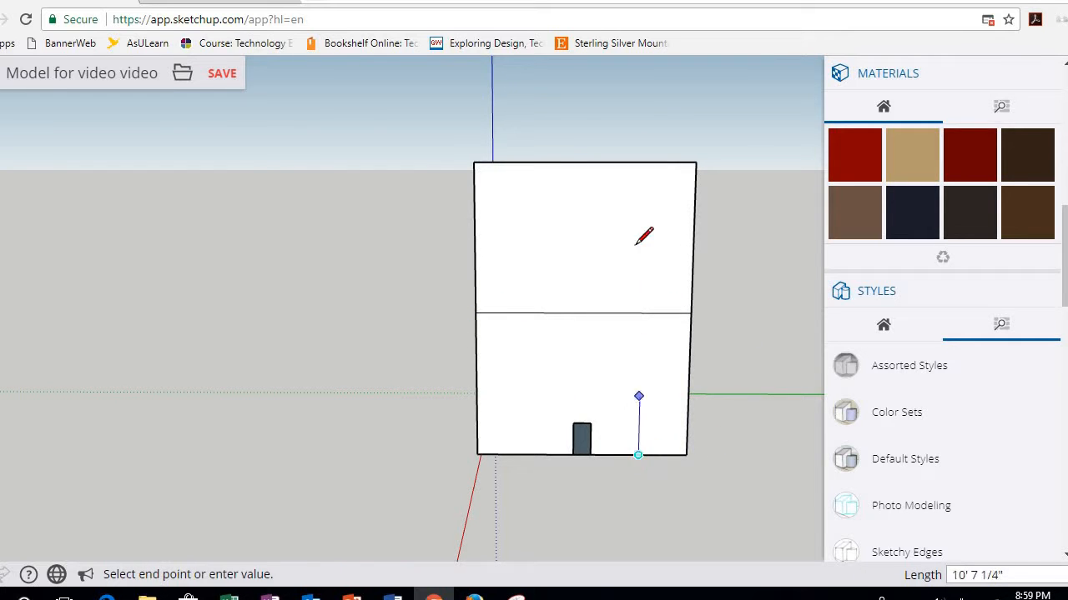
pyautogui.click(644, 162)
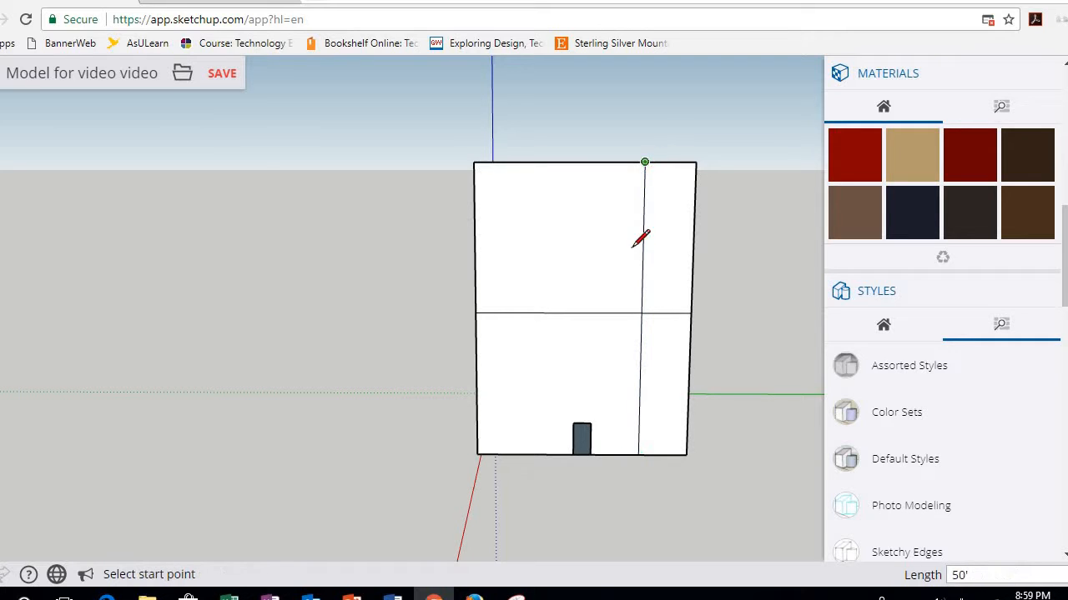
pyautogui.click(524, 454)
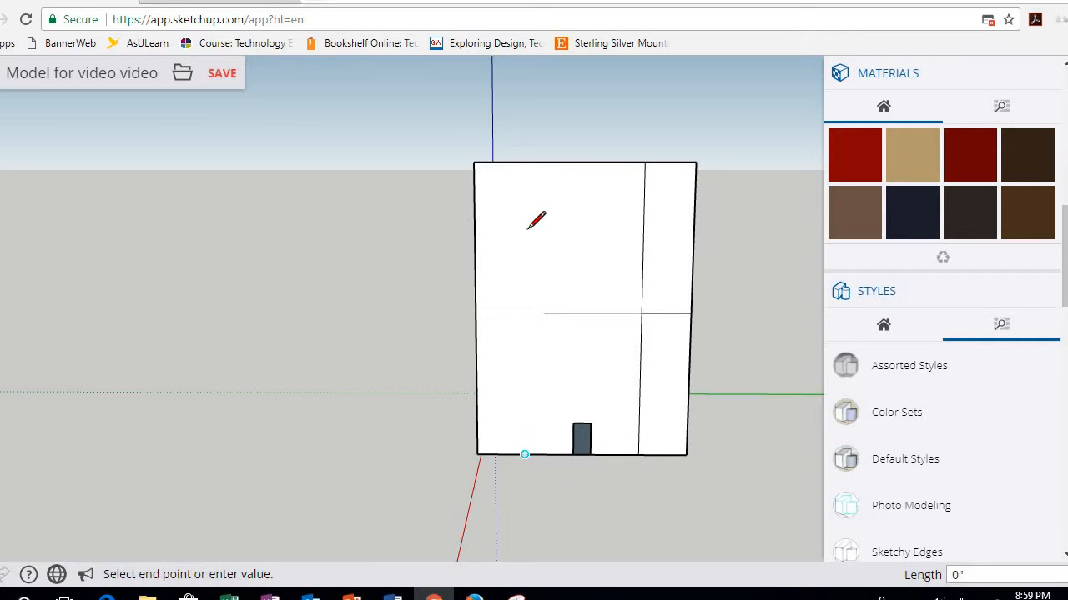
pyautogui.click(524, 162)
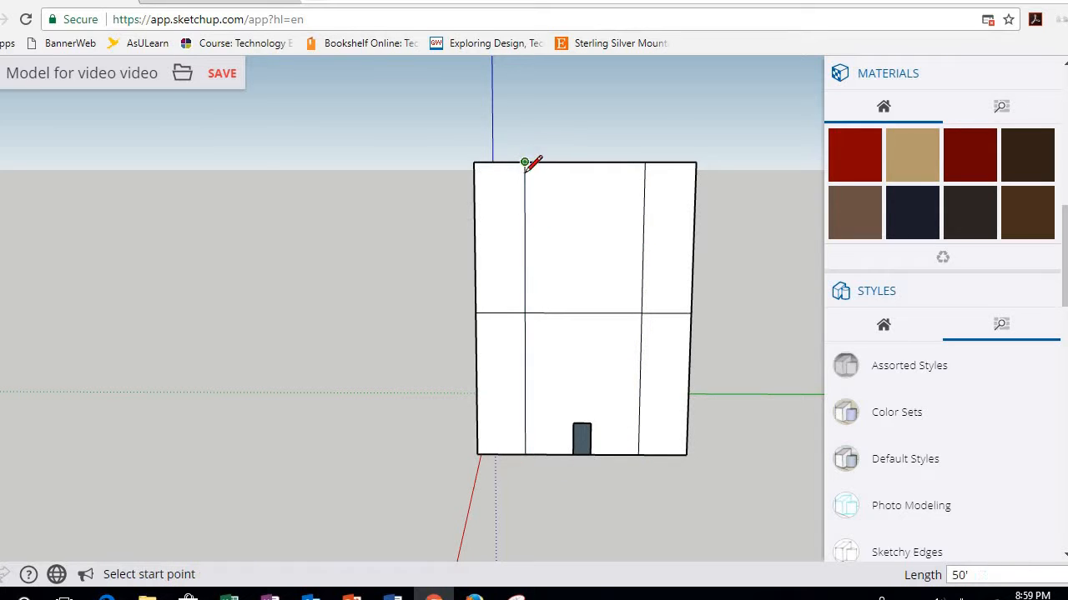
# Draw horizontal lines across the front face halfway up its upper and lower halves, and save the model
pyautogui.click(474, 238)
pyautogui.click(691, 239)
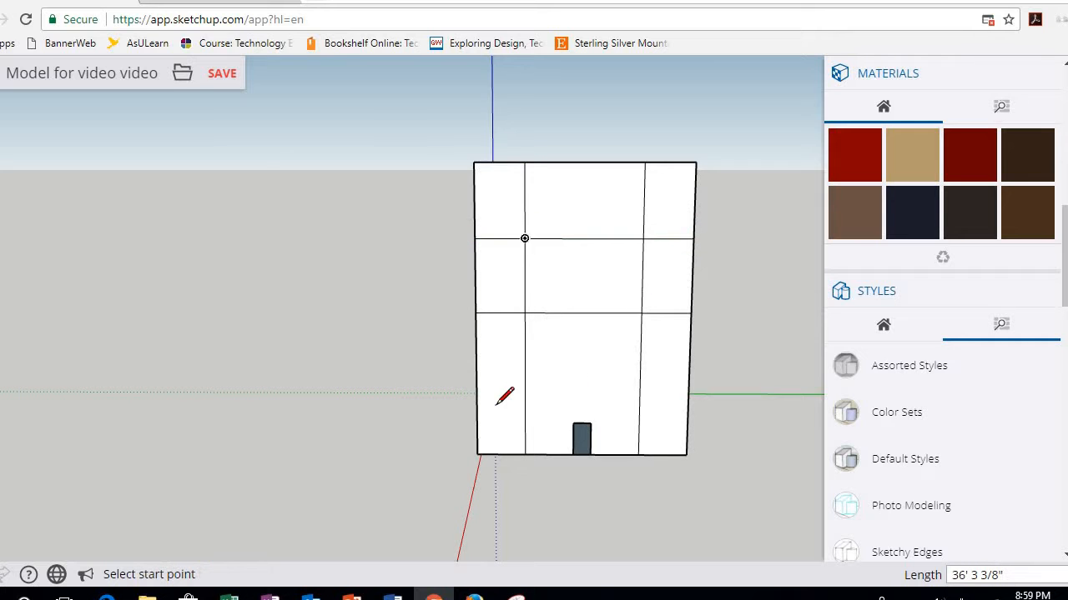
pyautogui.click(476, 386)
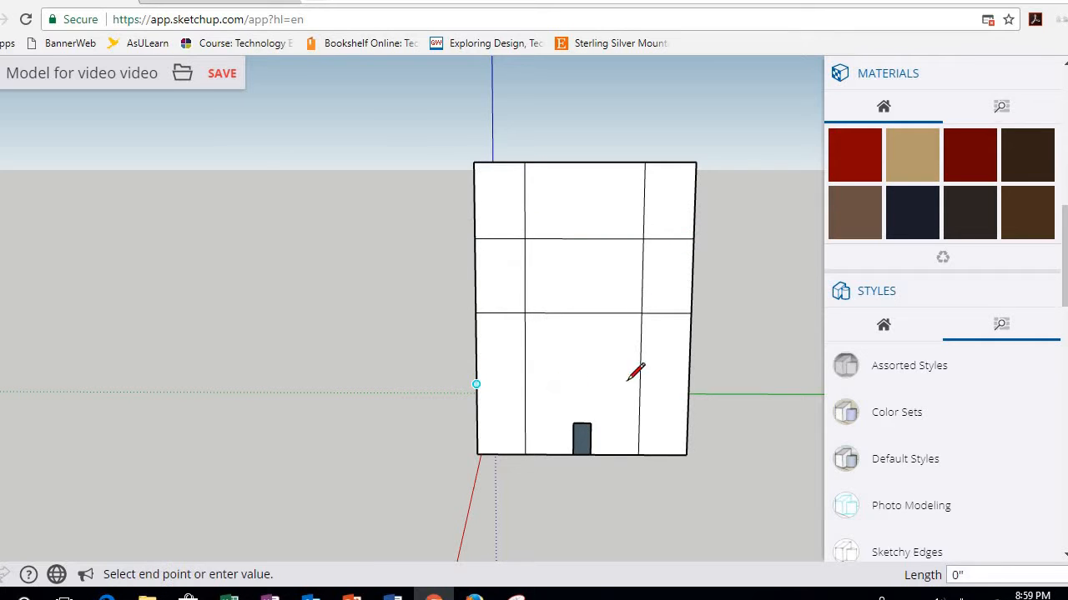
pyautogui.click(689, 385)
pyautogui.click(210, 88)
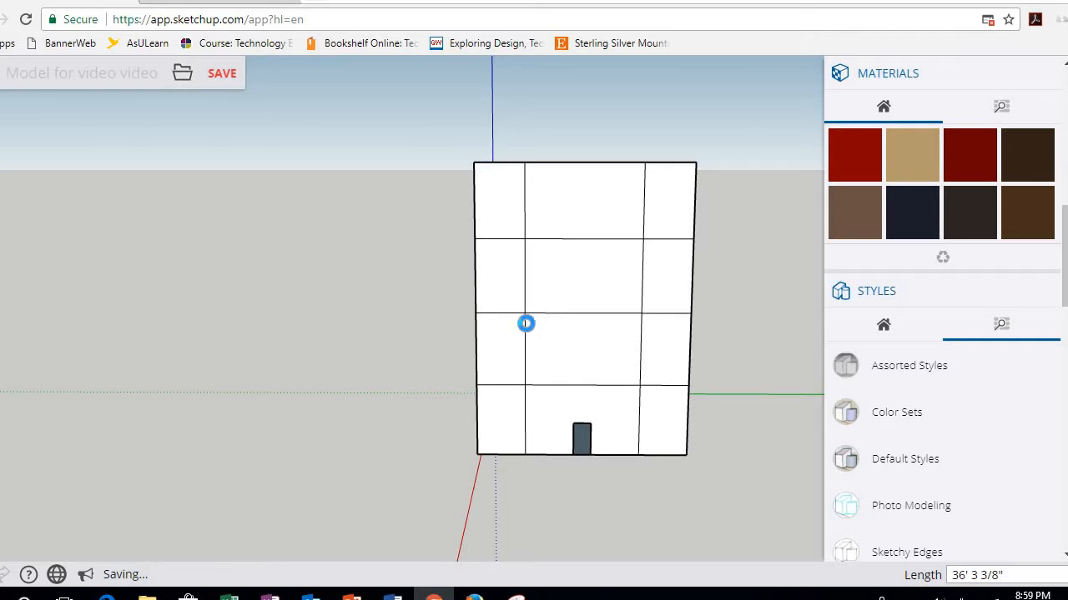
# Draw 1' 6" lines along the middle horizontal line to both sides of its crossing with the left vertical line
pyautogui.click(523, 312)
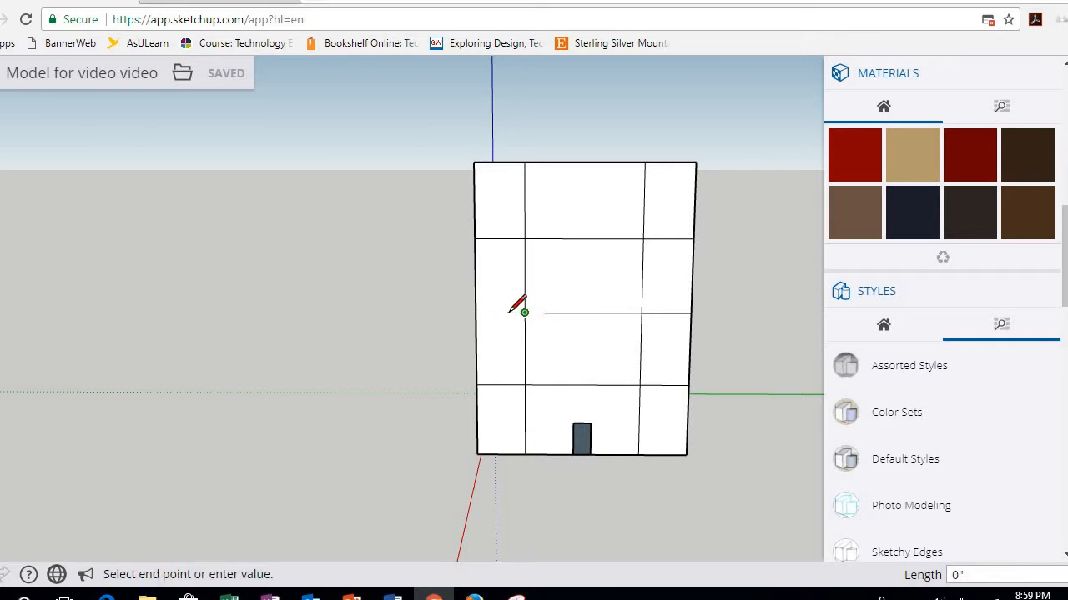
pyautogui.click(511, 313)
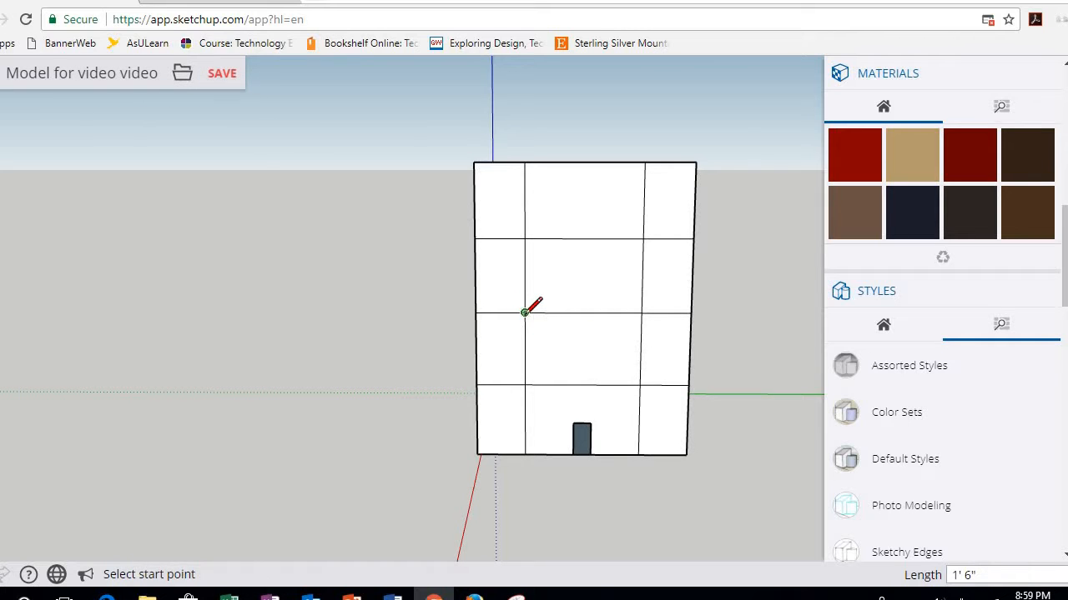
pyautogui.click(523, 312)
pyautogui.click(533, 312)
# Draw a 3' wide window outline below the middle horizontal line, centred on the left vertical line, and close it across the top
pyautogui.click(534, 312)
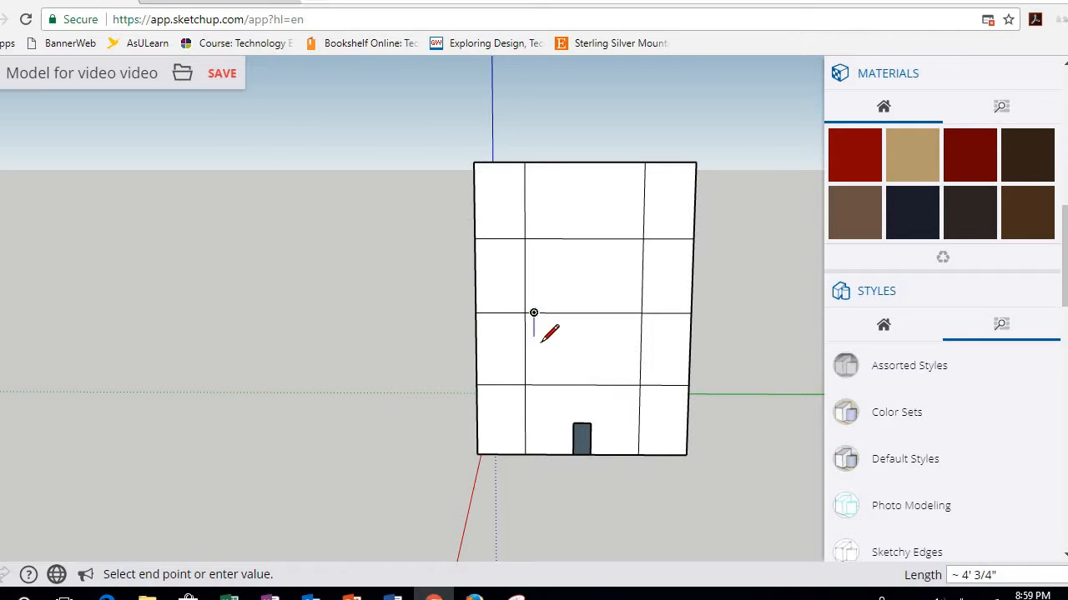
pyautogui.click(534, 336)
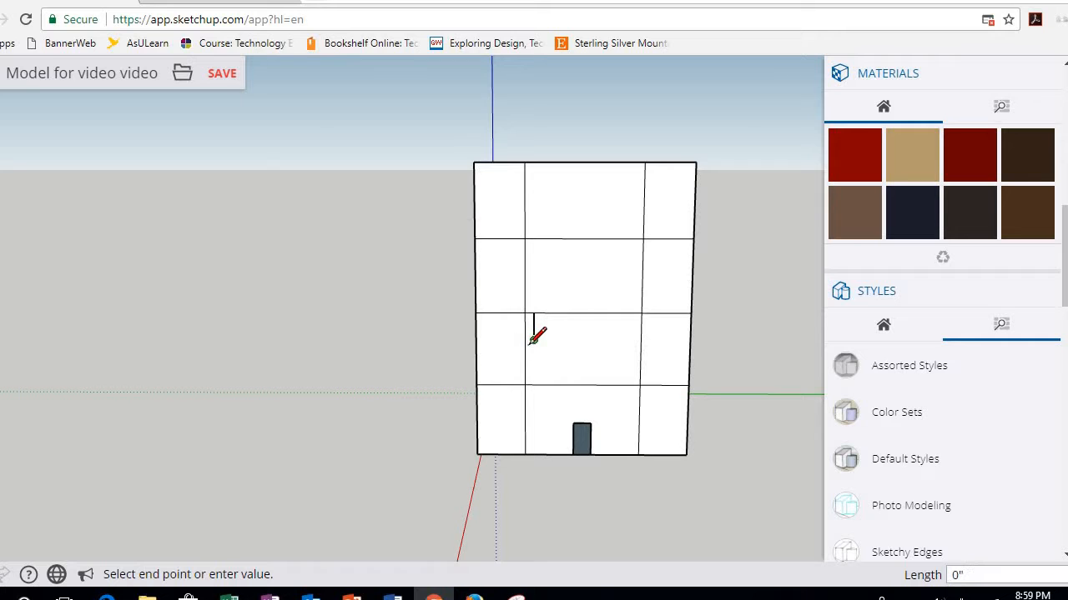
pyautogui.click(534, 338)
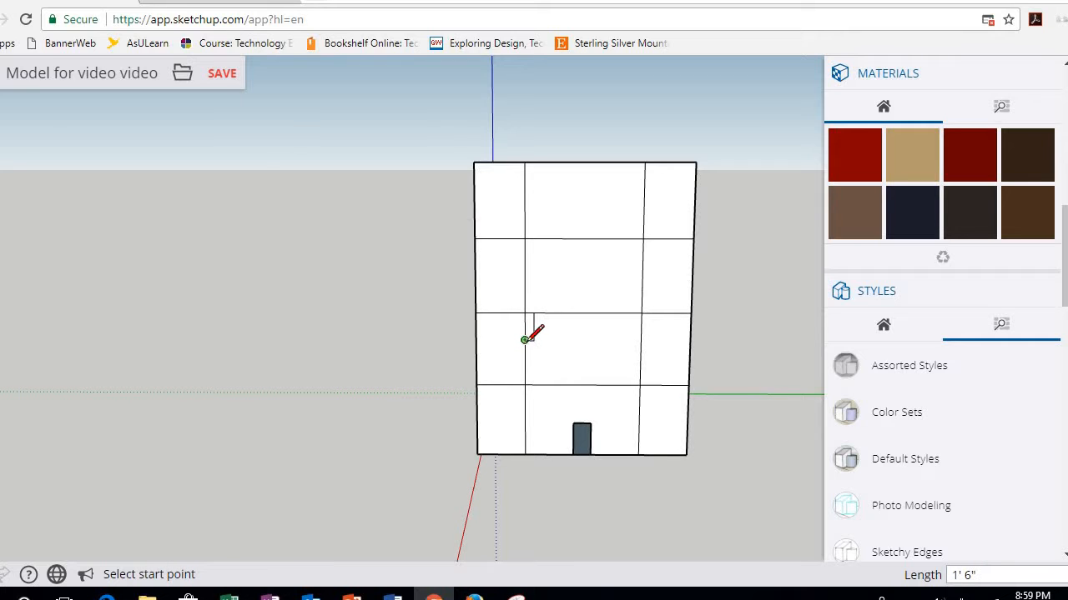
pyautogui.click(525, 338)
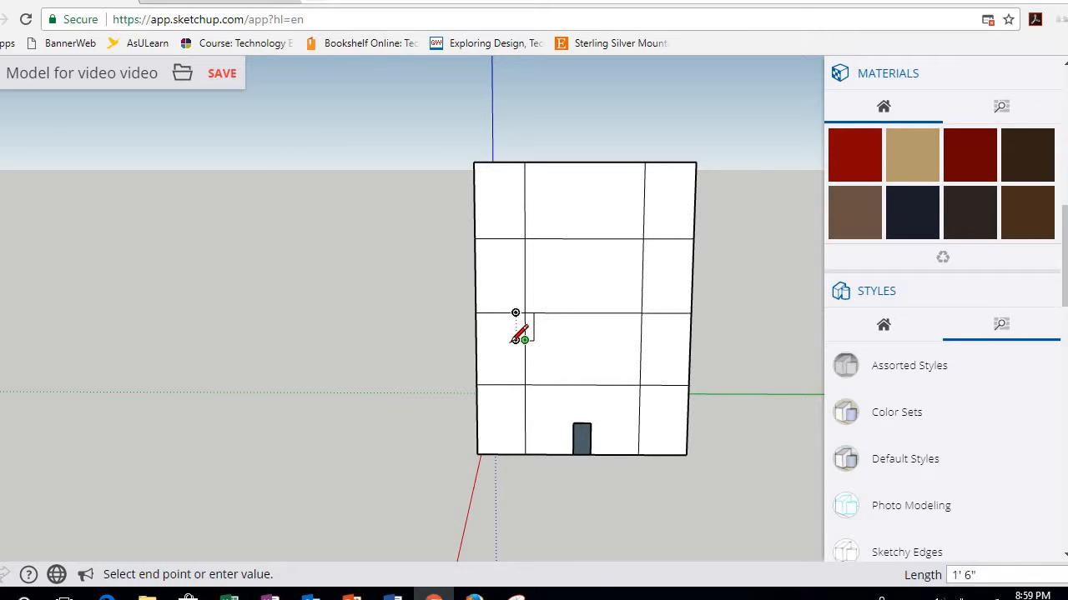
pyautogui.click(515, 339)
pyautogui.click(515, 313)
pyautogui.press('Escape')
pyautogui.click(533, 313)
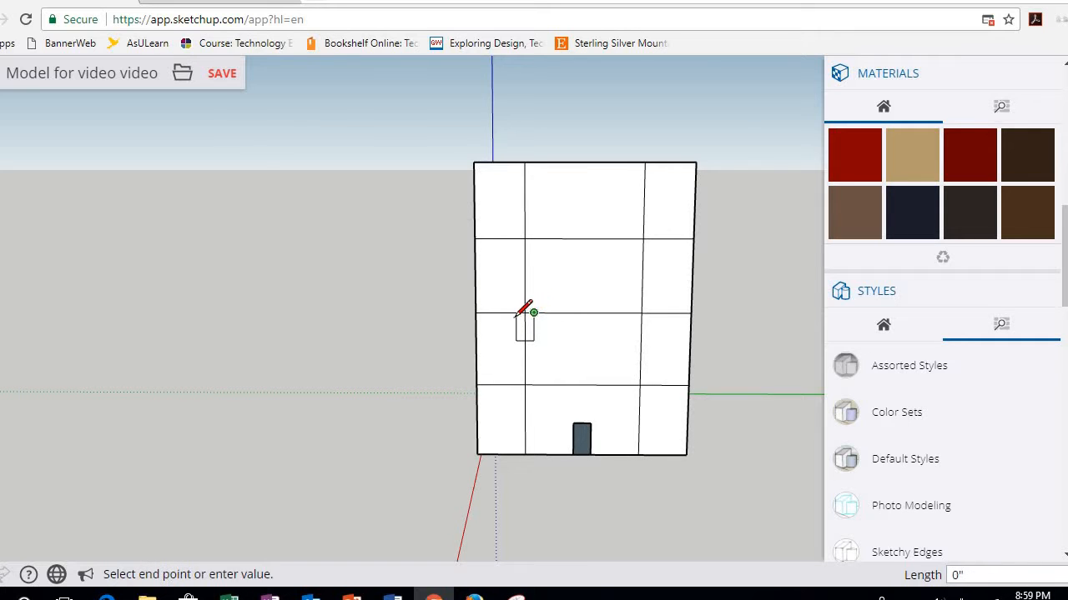
pyautogui.click(515, 313)
# Delete the window's faces and the line dividing them to leave an open window, and save the model
pyautogui.scroll(2, 279, 303)
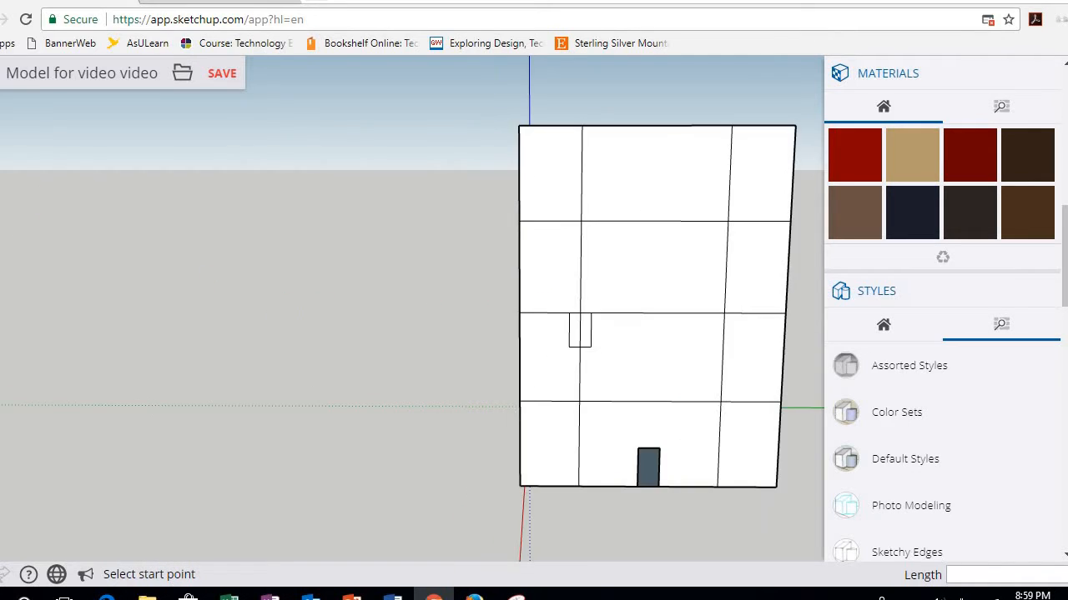
pyautogui.press('space')
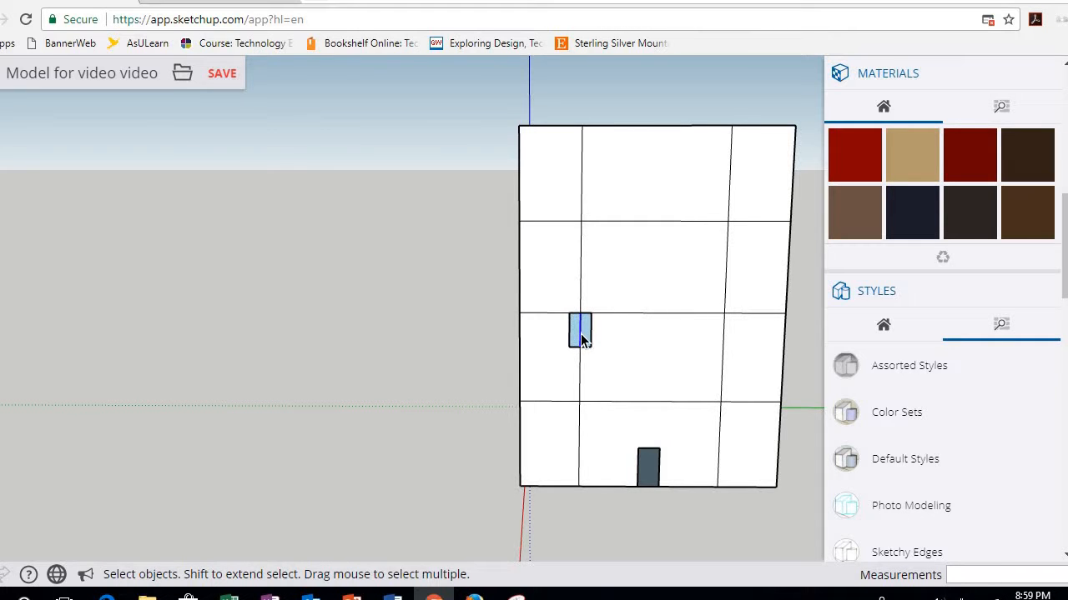
pyautogui.moveTo(679, 328); pyautogui.dragTo(575, 309, button='middle')
pyautogui.click(229, 75)
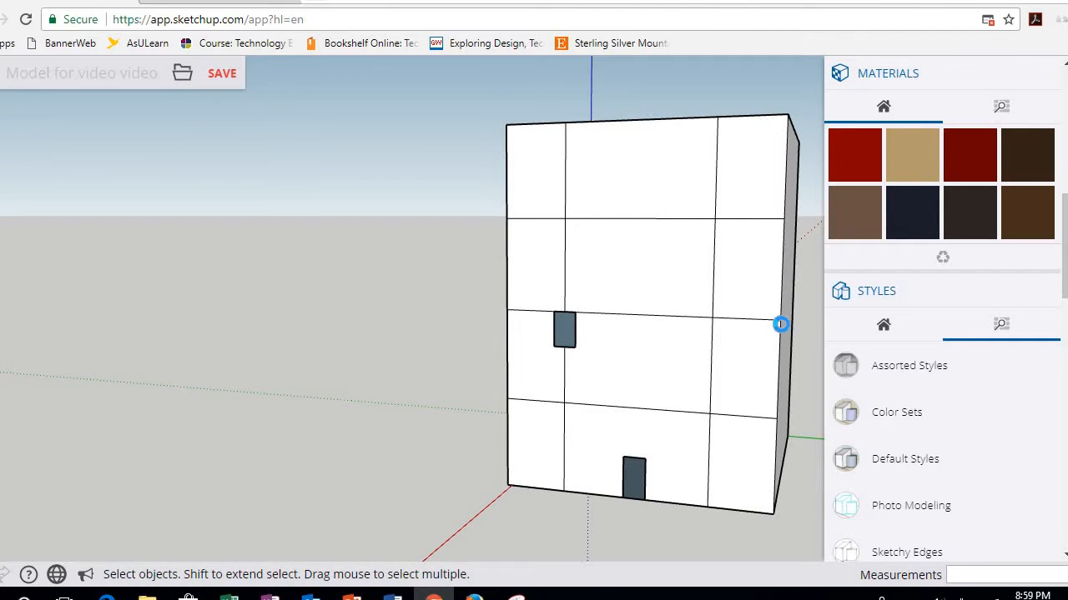
# Pan the view to centre the building with its front and side faces in sight, and return to the Select tool
pyautogui.moveTo(803, 324); pyautogui.dragTo(676, 321, button='middle')
pyautogui.scroll(-5, 796, 315)
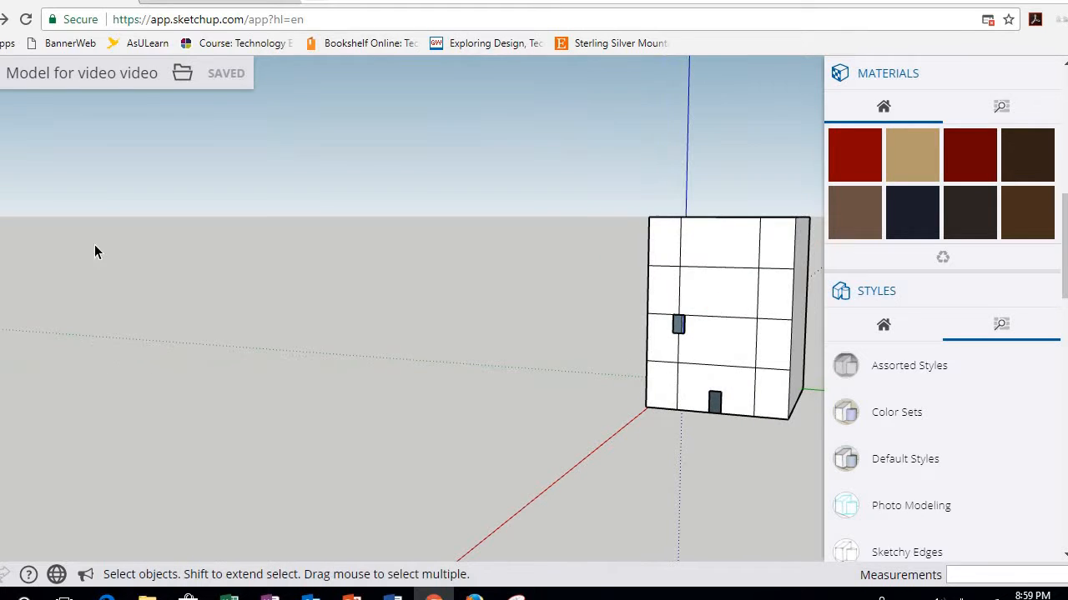
pyautogui.click(2, 453)
pyautogui.click(39, 444)
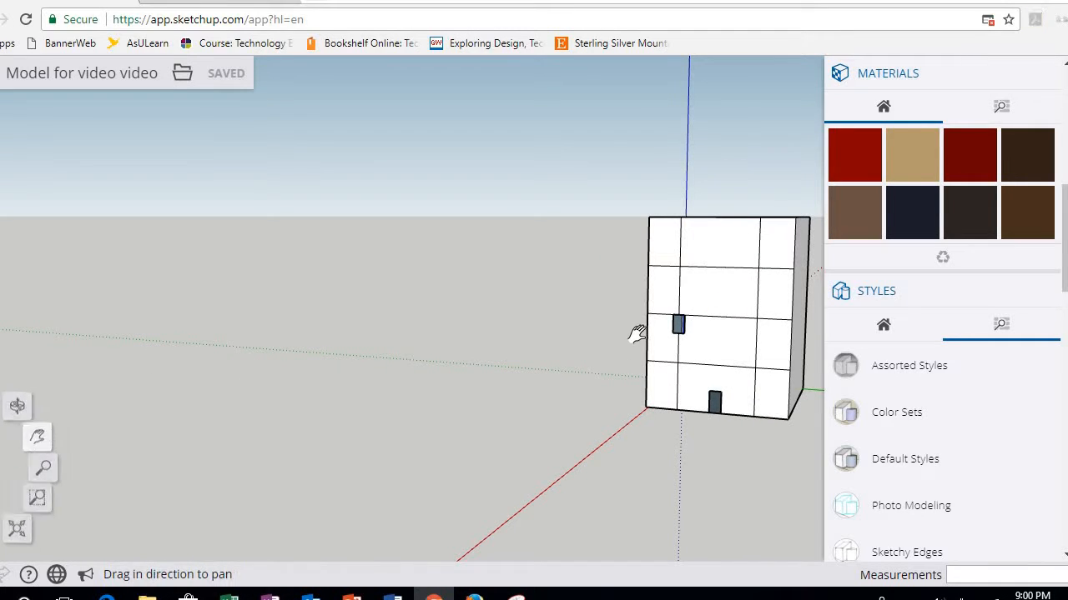
pyautogui.moveTo(638, 332); pyautogui.dragTo(423, 377)
pyautogui.scroll(4, 470, 417)
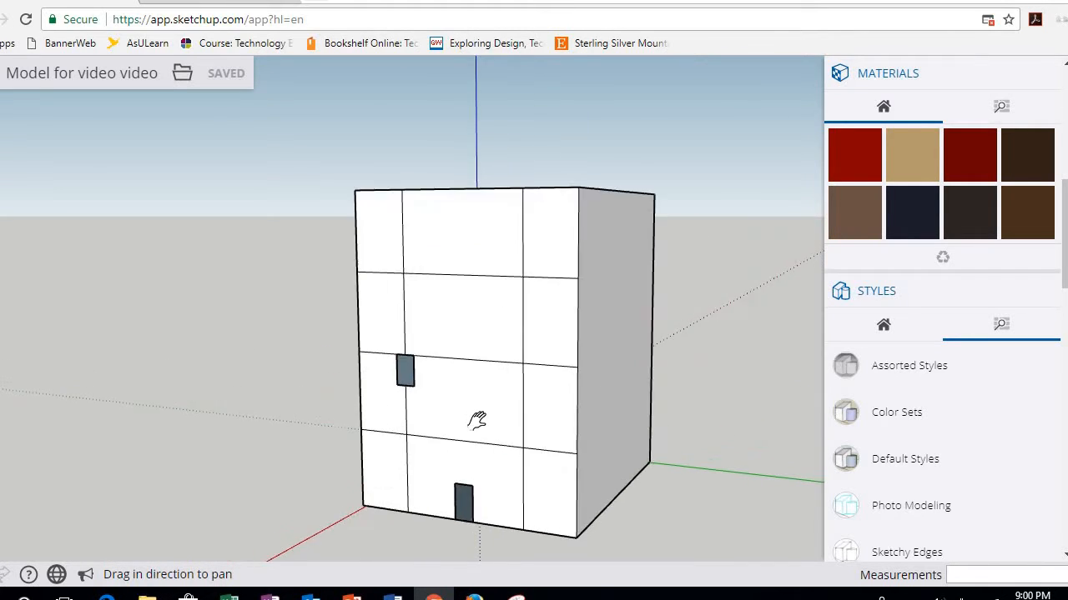
pyautogui.moveTo(458, 415); pyautogui.dragTo(403, 434)
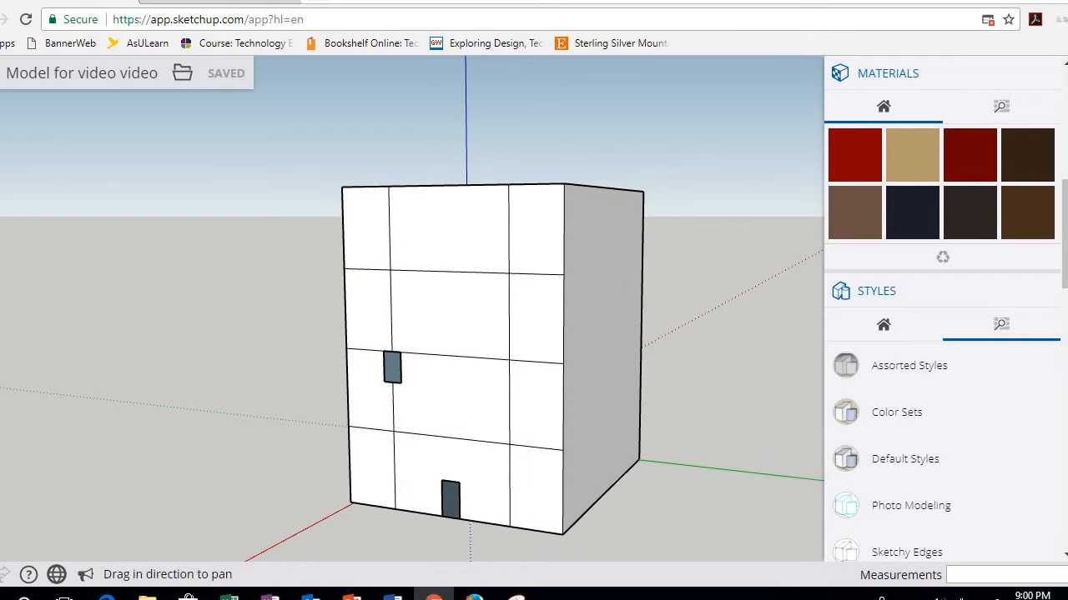
pyautogui.press('space')
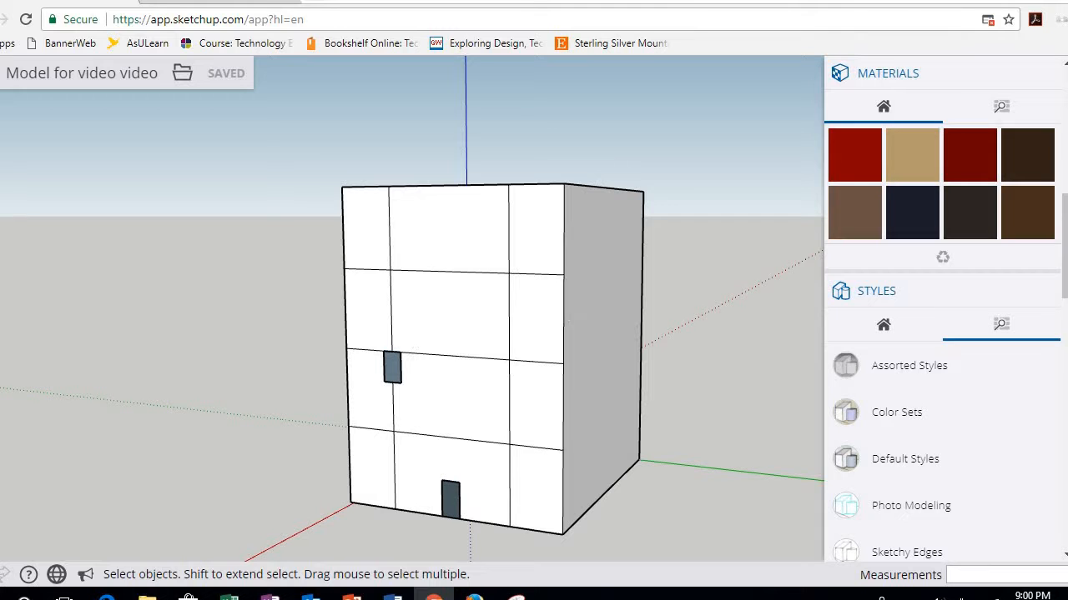
# Paint the three faces in the front wall's top row with the brown brick texture from Brick, Cladding and Siding
pyautogui.press('b')
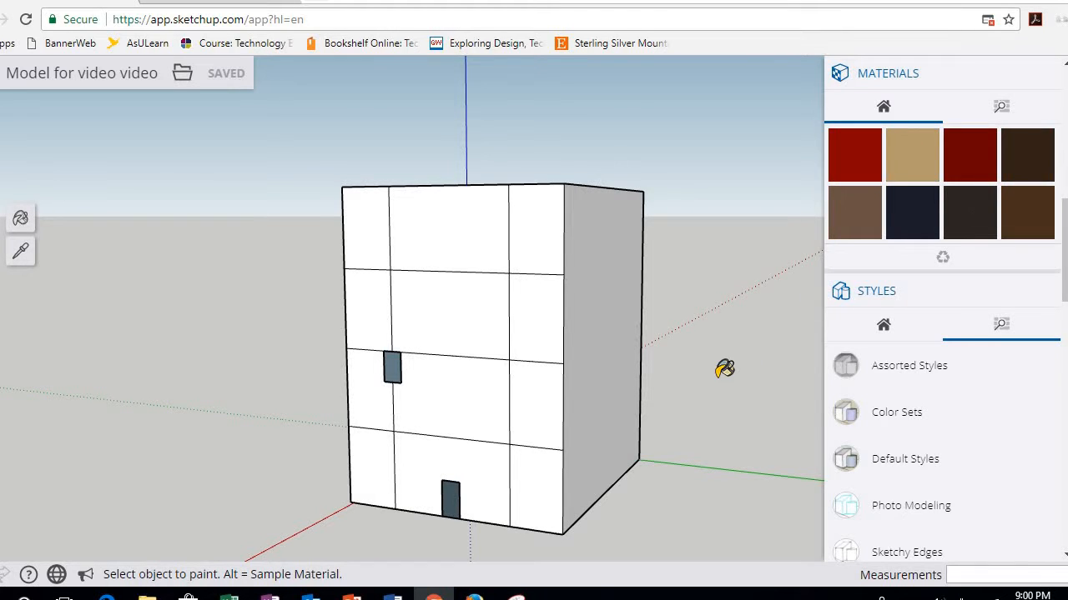
pyautogui.press('o')
pyautogui.moveTo(677, 308); pyautogui.dragTo(742, 268)
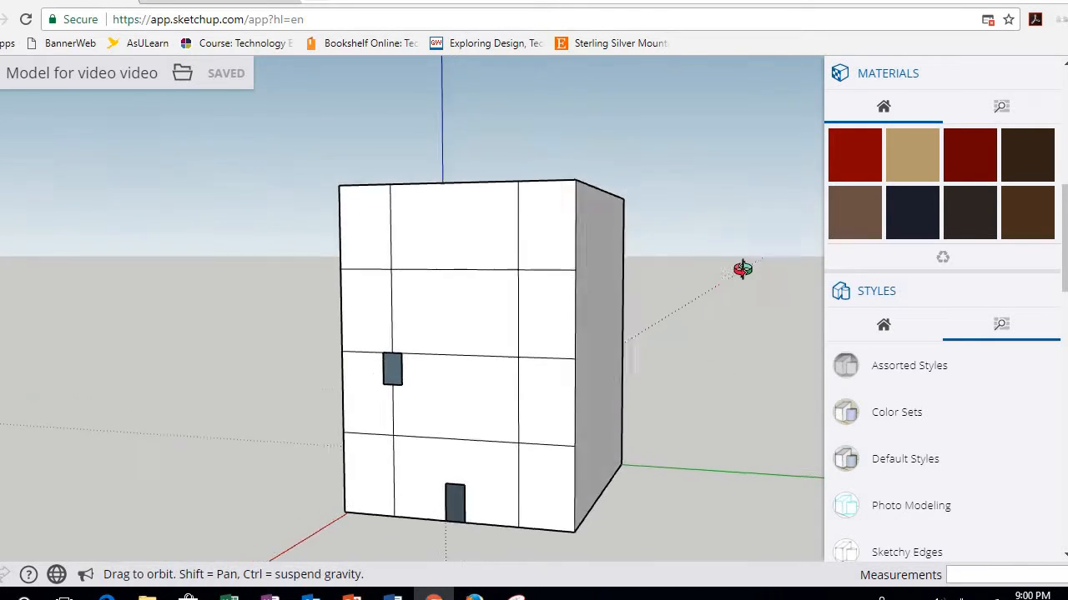
pyautogui.moveTo(743, 268)
pyautogui.mouseDown(button='middle')
pyautogui.moveTo(758, 224)
pyautogui.moveTo(712, 312)
pyautogui.moveTo(665, 355)
pyautogui.moveTo(700, 338)
pyautogui.mouseUp(button='middle')
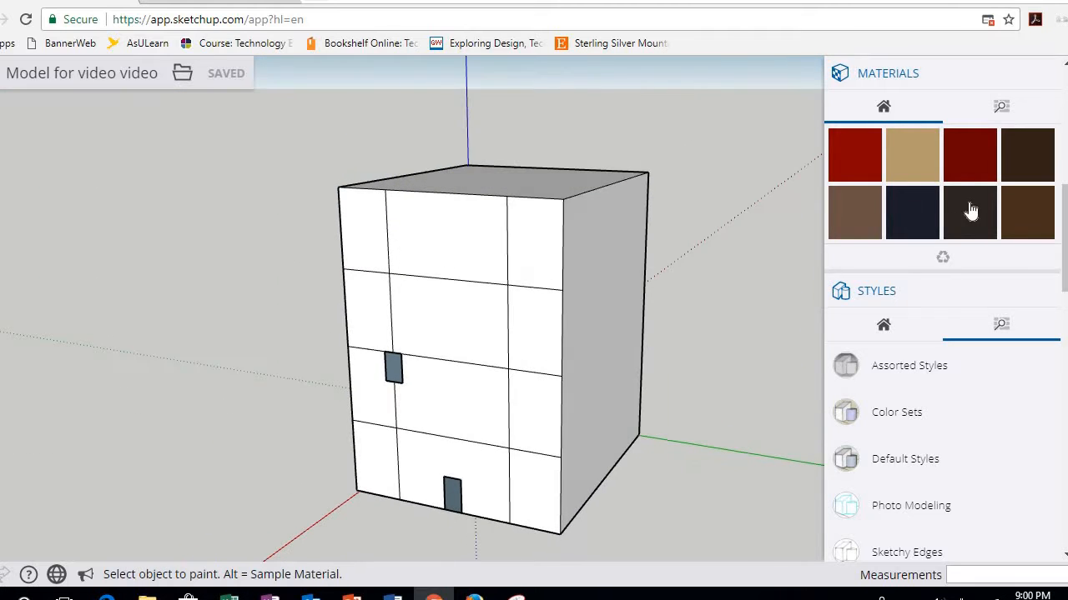
pyautogui.click(1001, 106)
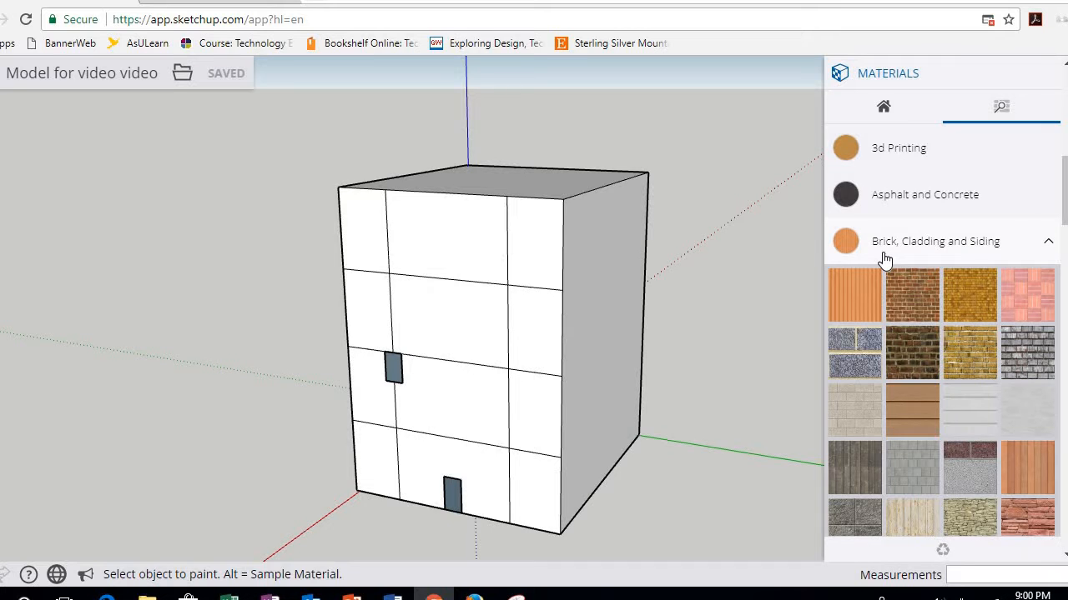
pyautogui.click(909, 288)
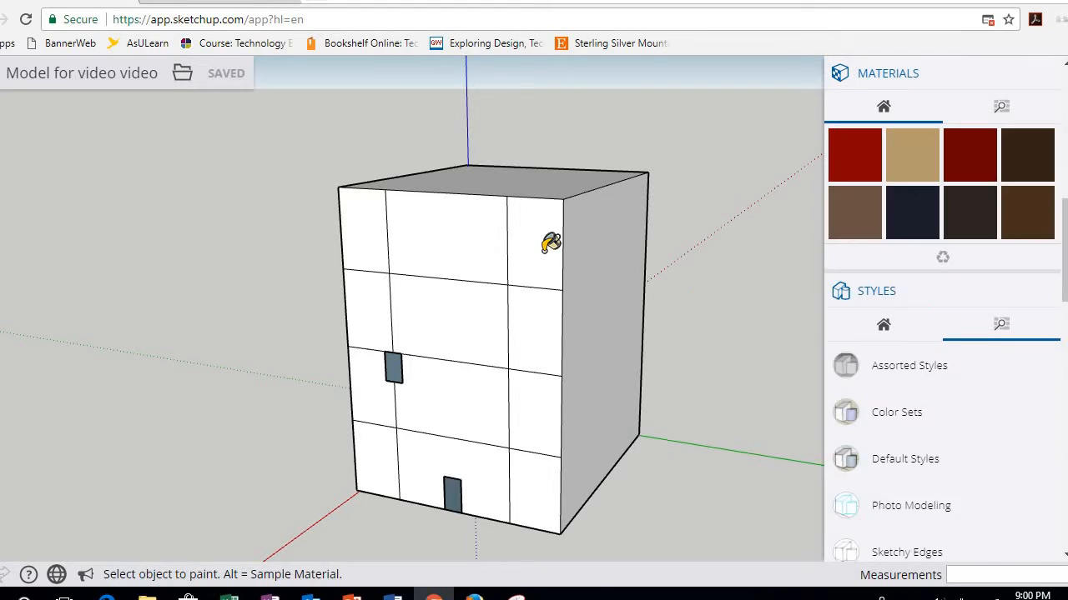
pyautogui.click(527, 248)
pyautogui.moveTo(451, 249); pyautogui.dragTo(544, 241, button='middle')
pyautogui.click(419, 255)
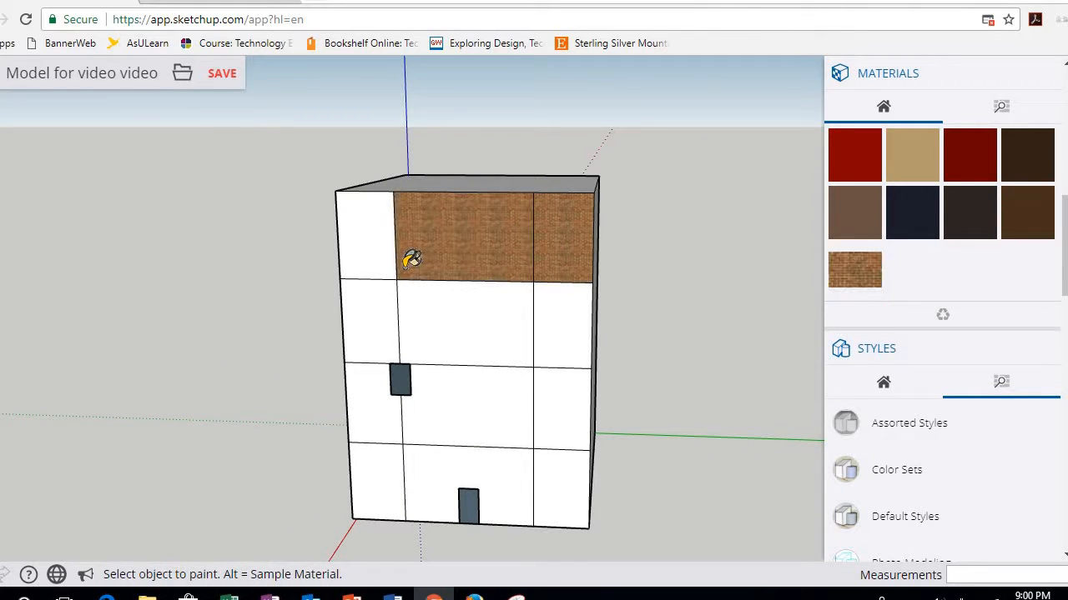
pyautogui.click(389, 256)
# Paint the faces in the lower three rows of the front wall with the same brick texture
pyautogui.click(381, 308)
pyautogui.click(506, 310)
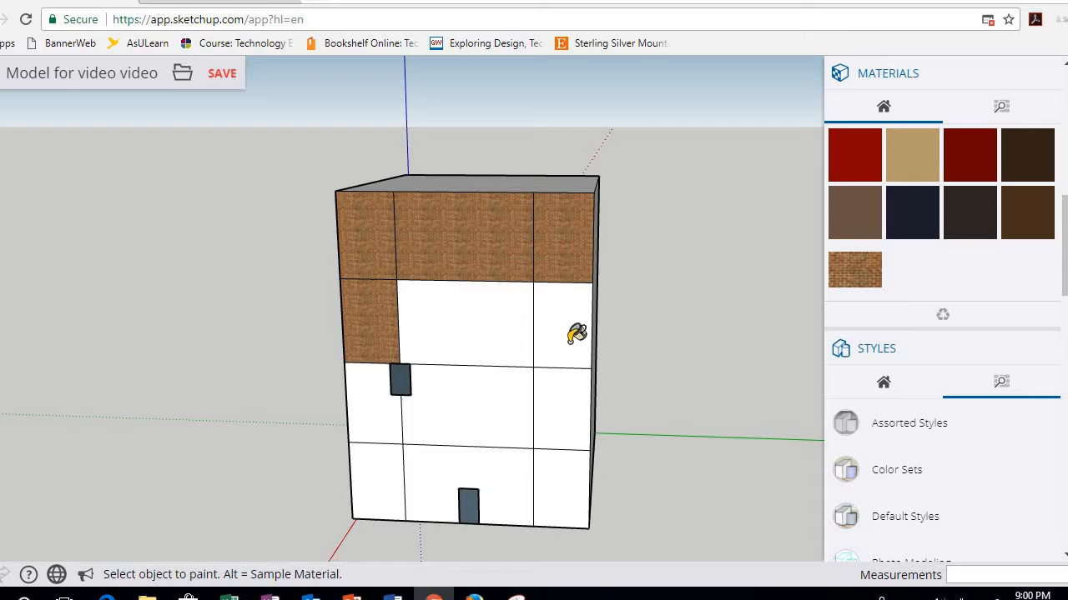
pyautogui.click(576, 334)
pyautogui.click(560, 402)
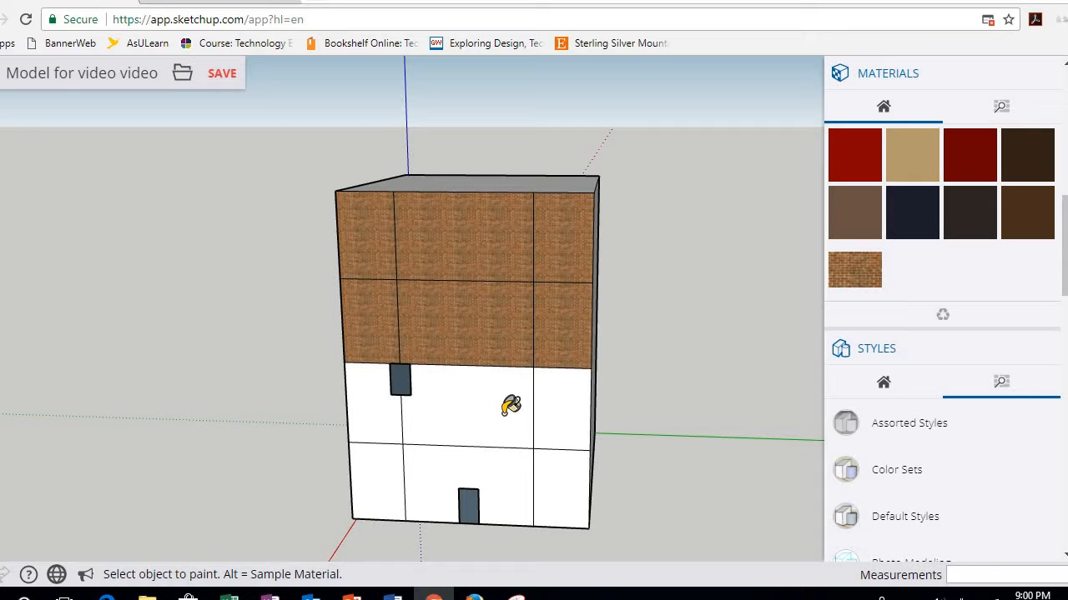
pyautogui.click(417, 419)
pyautogui.click(382, 424)
pyautogui.click(388, 466)
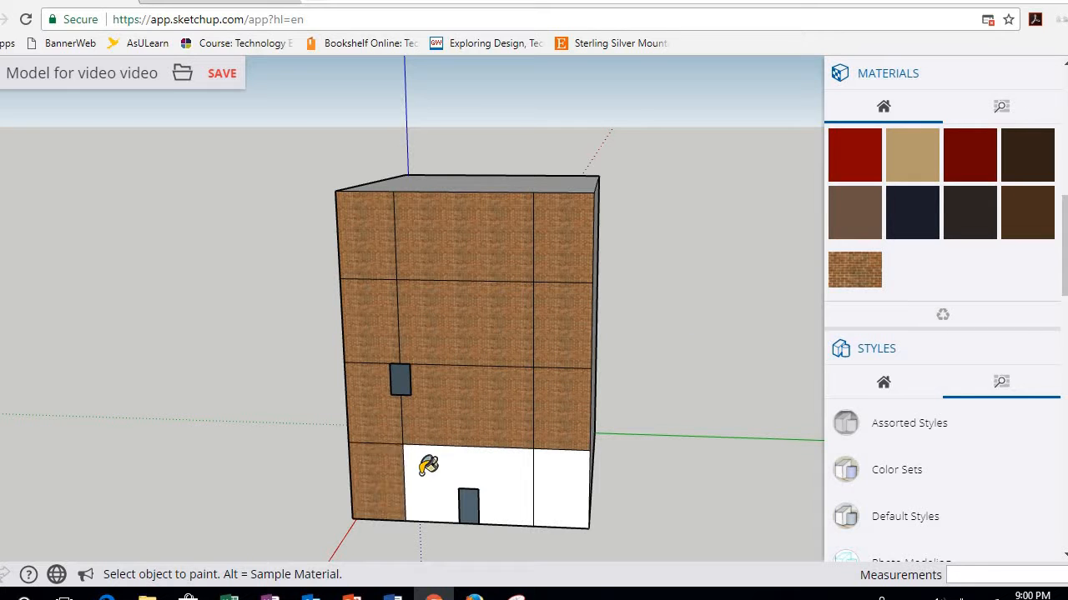
pyautogui.click(450, 467)
pyautogui.click(559, 483)
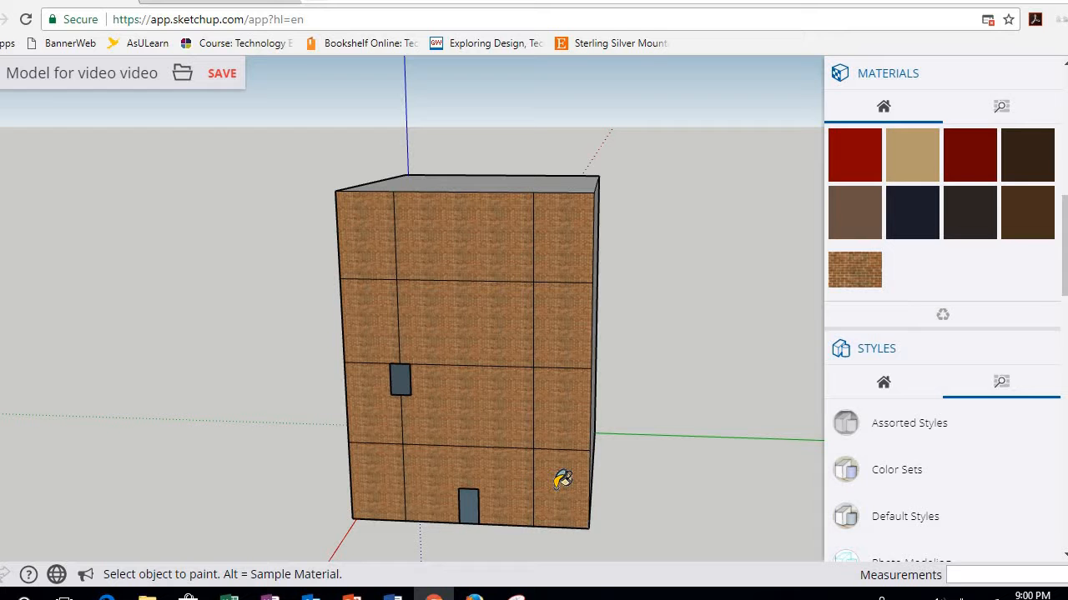
# Paint the building's side and back walls with the same brick texture, leaving the roof unpainted
pyautogui.moveTo(535, 281); pyautogui.dragTo(807, 286, button='middle')
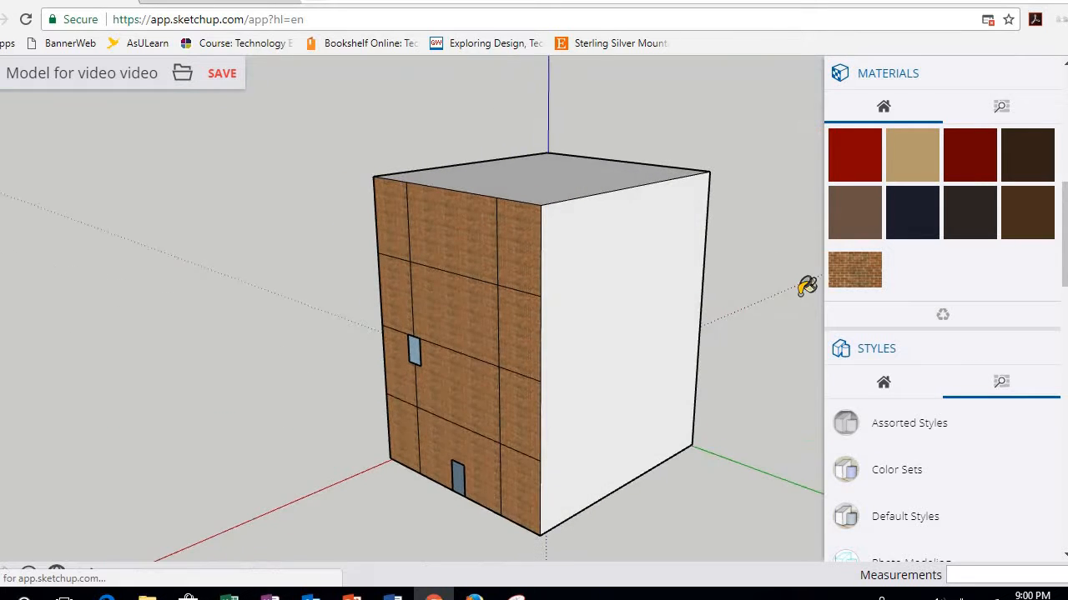
pyautogui.click(638, 310)
pyautogui.moveTo(500, 333)
pyautogui.mouseDown(button='middle')
pyautogui.moveTo(378, 345)
pyautogui.moveTo(222, 322)
pyautogui.mouseUp(button='middle')
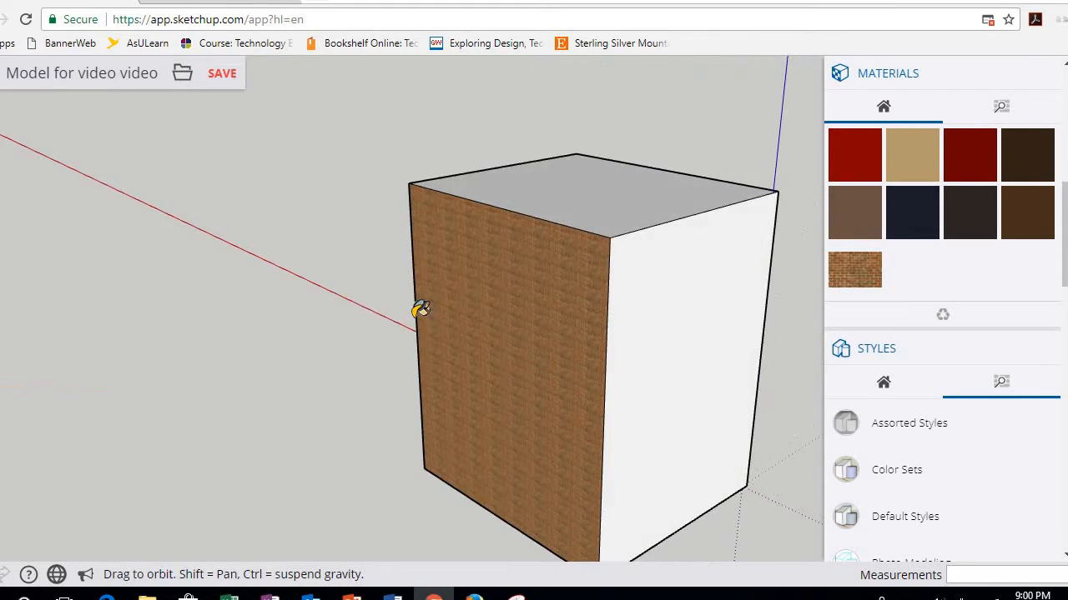
pyautogui.click(750, 305)
pyautogui.moveTo(519, 321); pyautogui.dragTo(534, 281, button='middle')
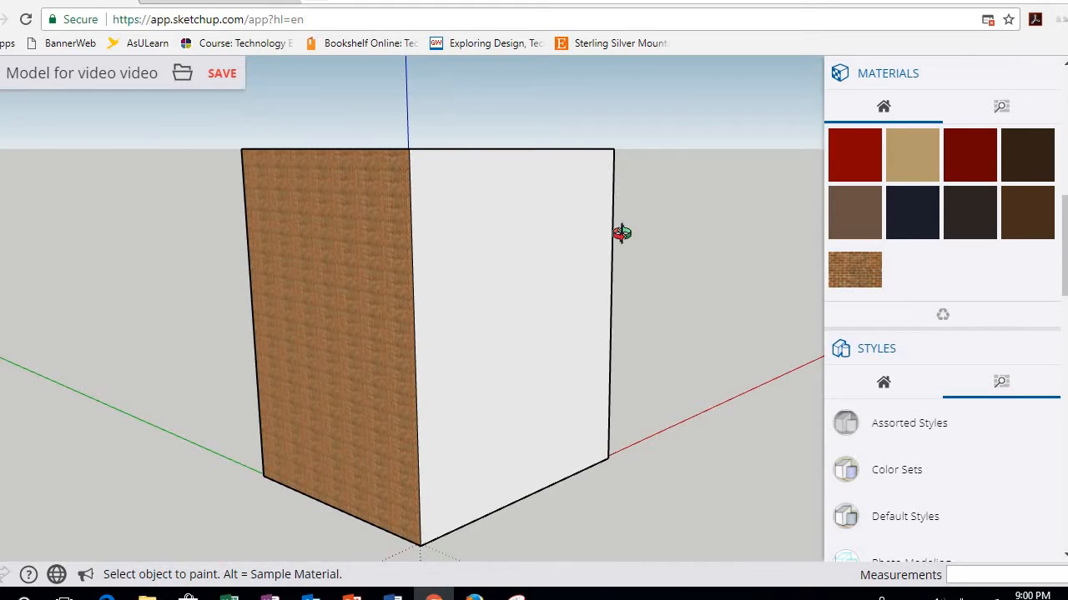
pyautogui.moveTo(621, 233); pyautogui.dragTo(531, 311, button='middle')
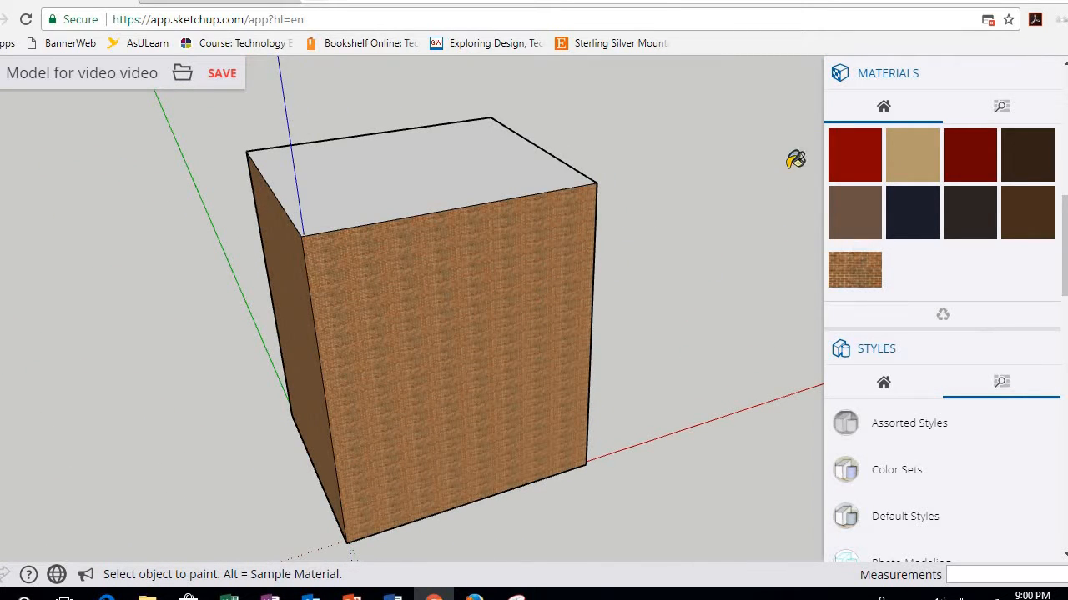
# Draw a vertical line up from the front wall's top right corner and a slope about 36' 9" long to the top left corner
pyautogui.scroll(-10, 917, 220)
pyautogui.scroll(15, 917, 220)
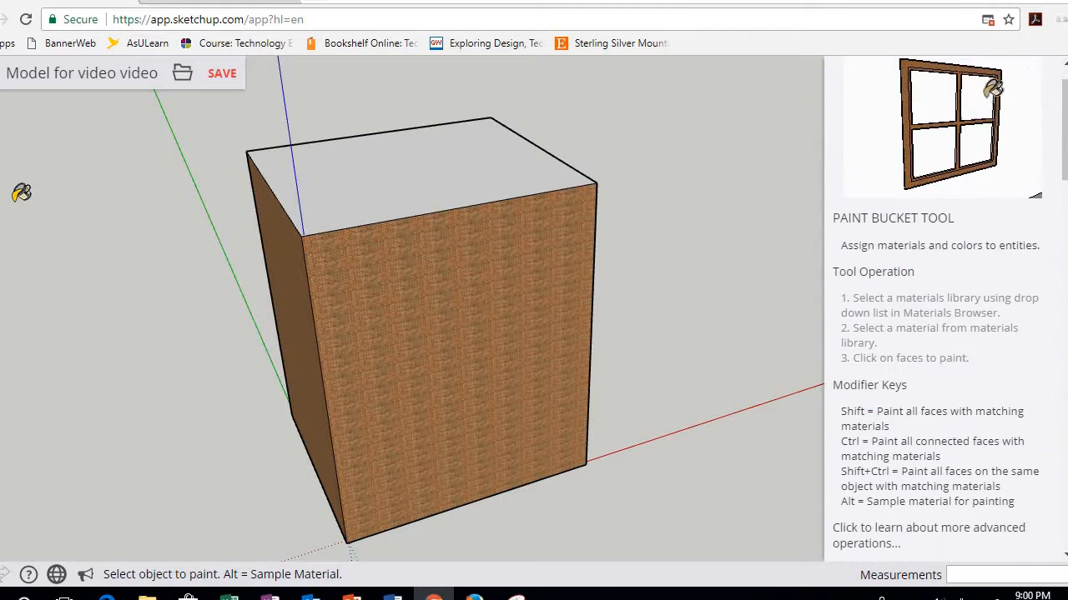
pyautogui.press('space')
pyautogui.moveTo(398, 183)
pyautogui.mouseDown(button='middle')
pyautogui.moveTo(669, 158)
pyautogui.moveTo(578, 169)
pyautogui.moveTo(614, 196)
pyautogui.moveTo(643, 100)
pyautogui.moveTo(630, 57)
pyautogui.mouseUp(button='middle')
pyautogui.scroll(2, 631, 56)
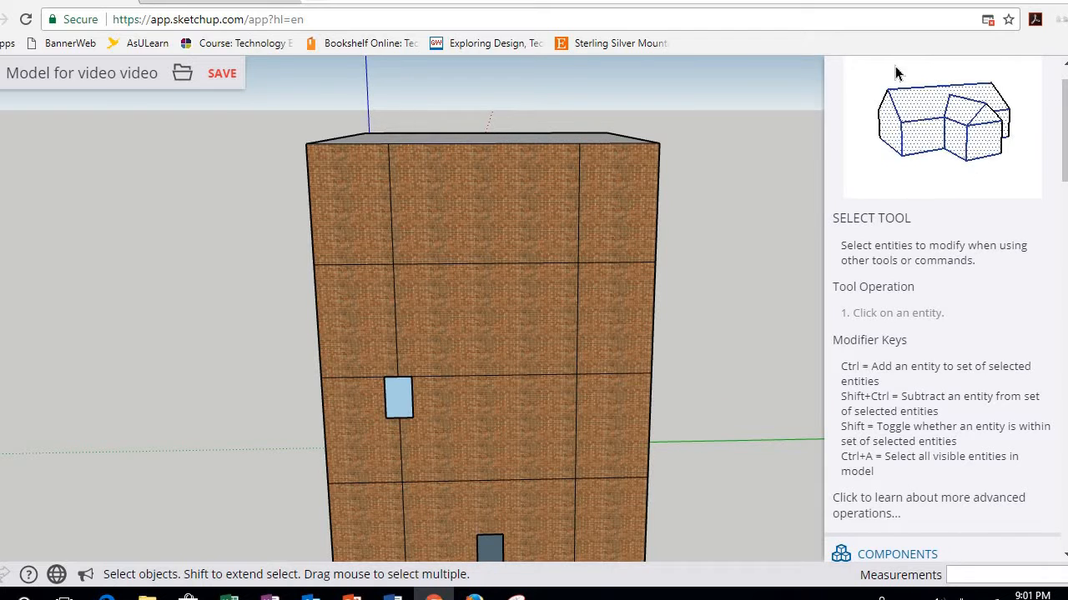
pyautogui.press('l')
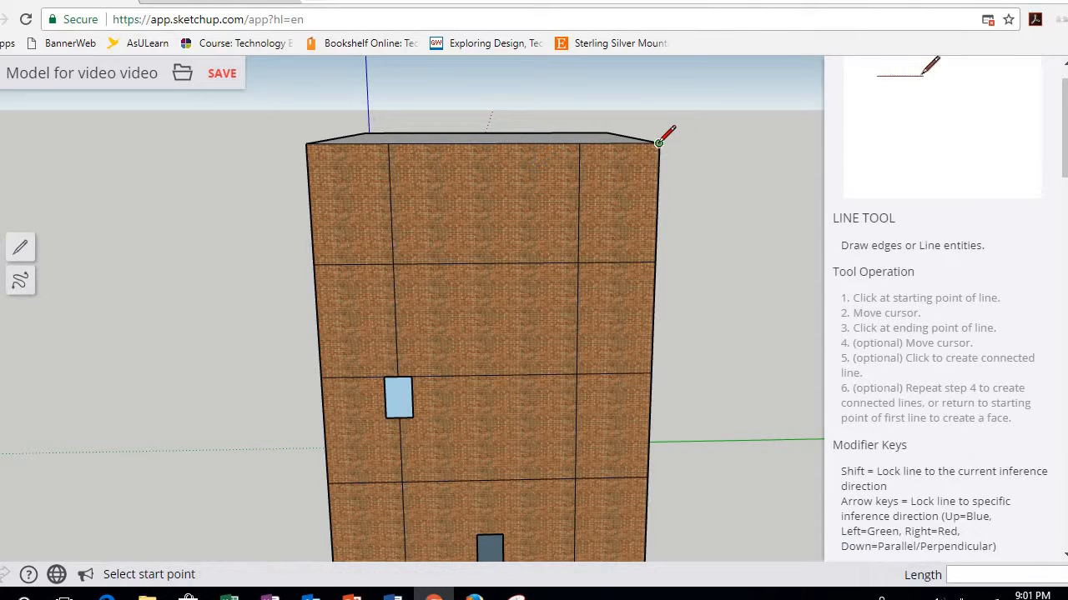
pyautogui.click(659, 143)
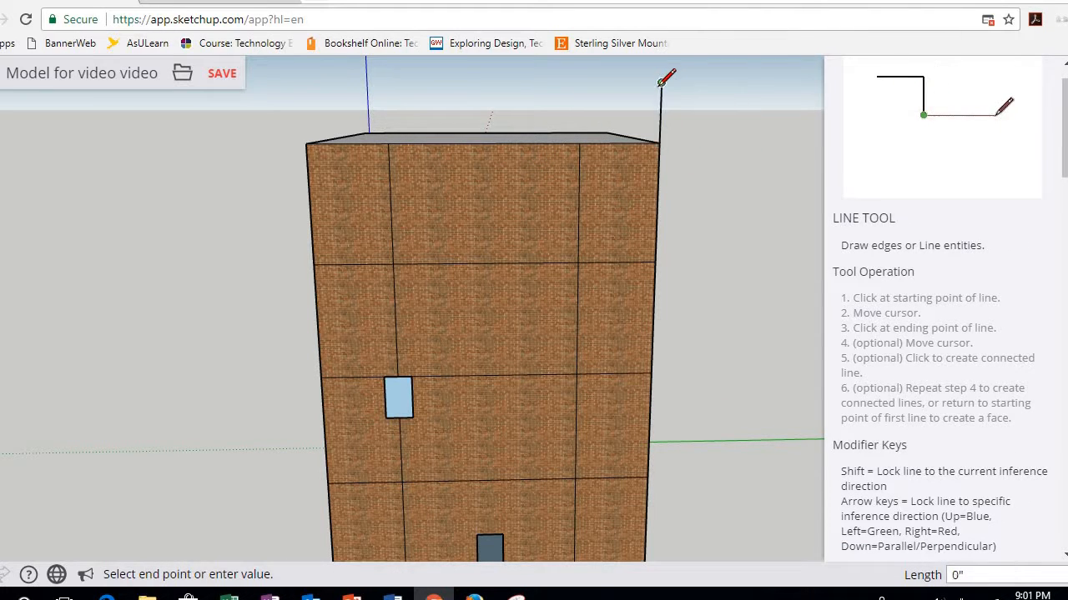
pyautogui.click(661, 82)
pyautogui.click(306, 143)
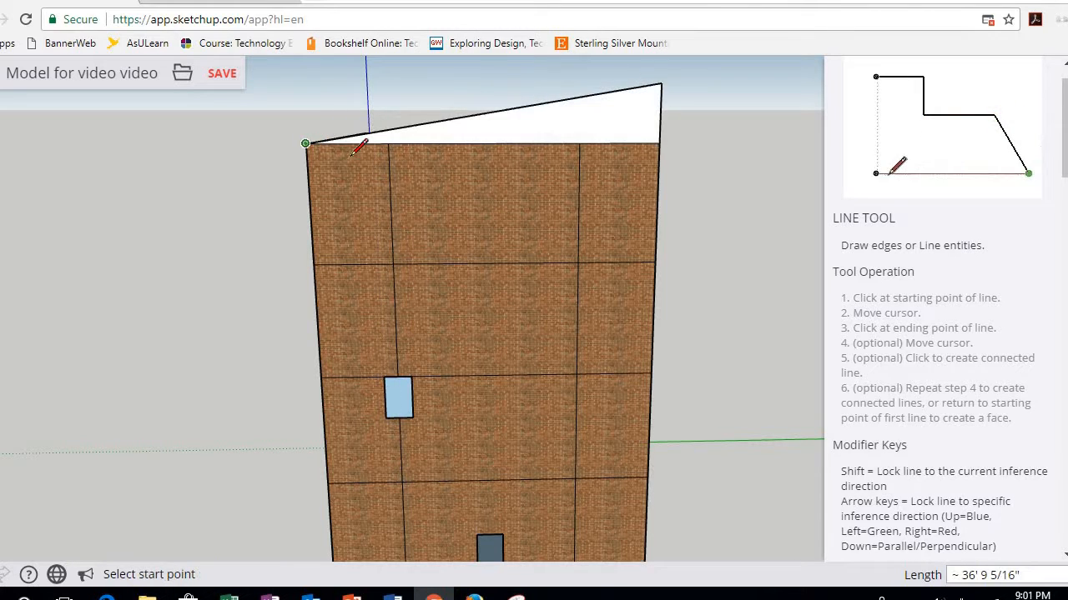
# Draw a line from the front wall's top right corner to the slope's midpoint, and delete the surplus upper triangle
pyautogui.click(659, 143)
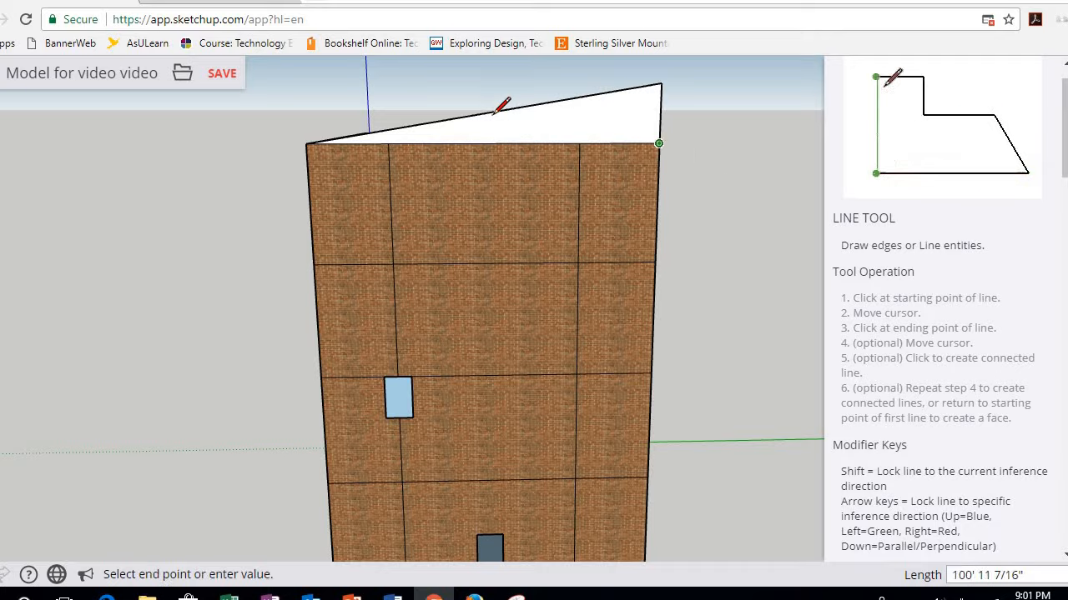
pyautogui.click(484, 112)
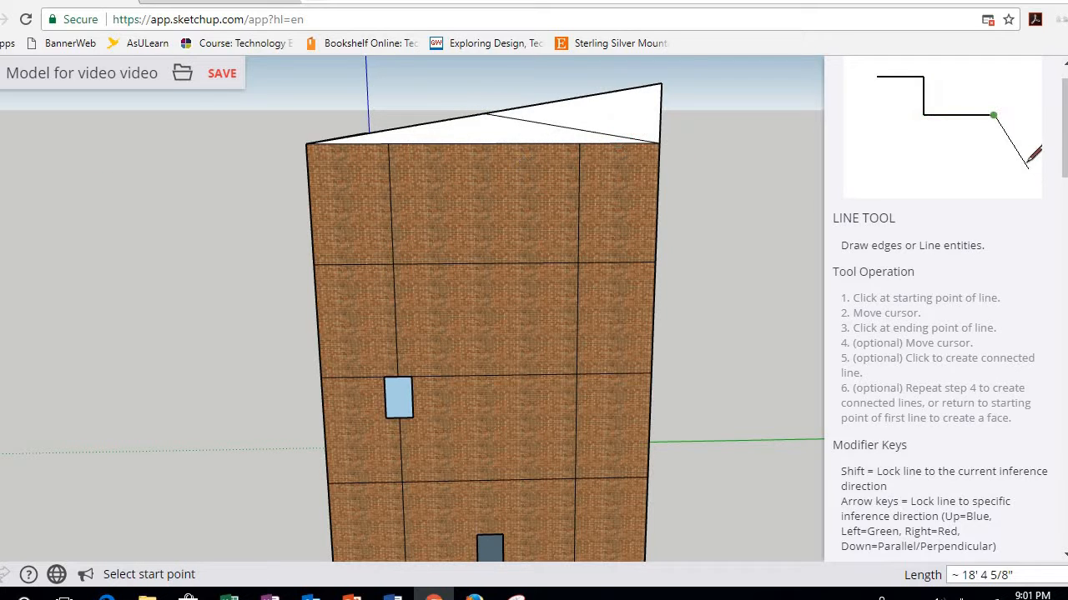
pyautogui.press('space')
pyautogui.click(628, 92)
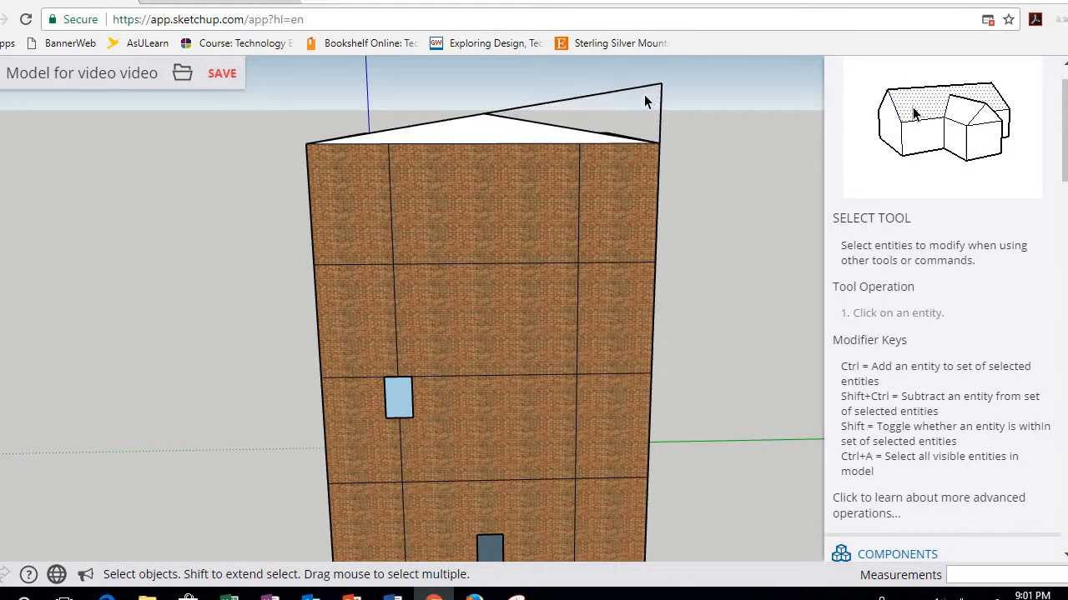
pyautogui.press('Delete')
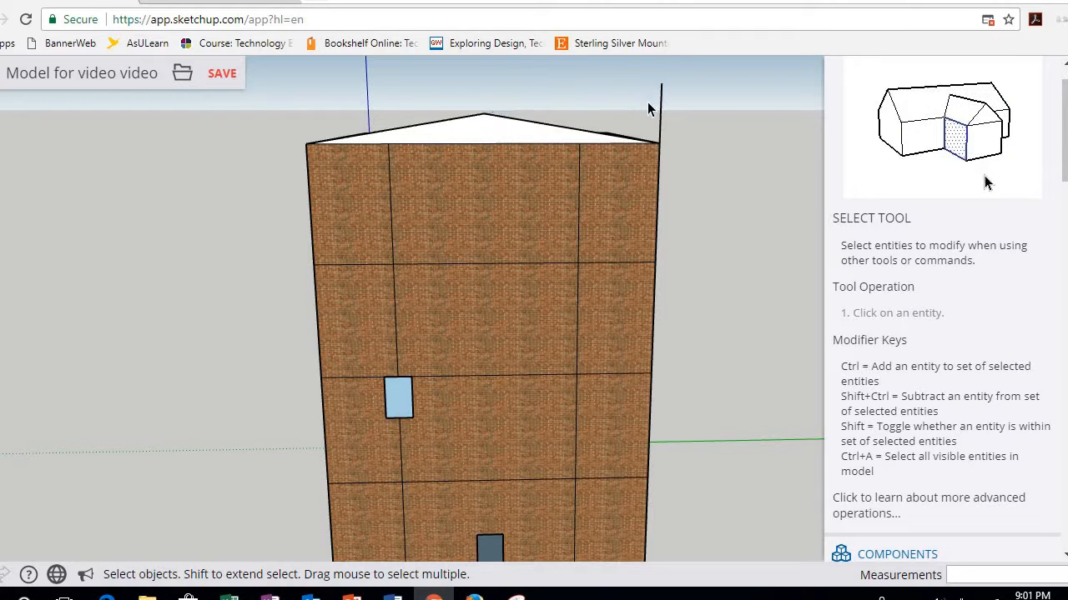
# Push the triangular gable face about 40' 7" across the roof towards the back wall
pyautogui.moveTo(670, 109); pyautogui.dragTo(200, 159, button='middle')
pyautogui.press('p')
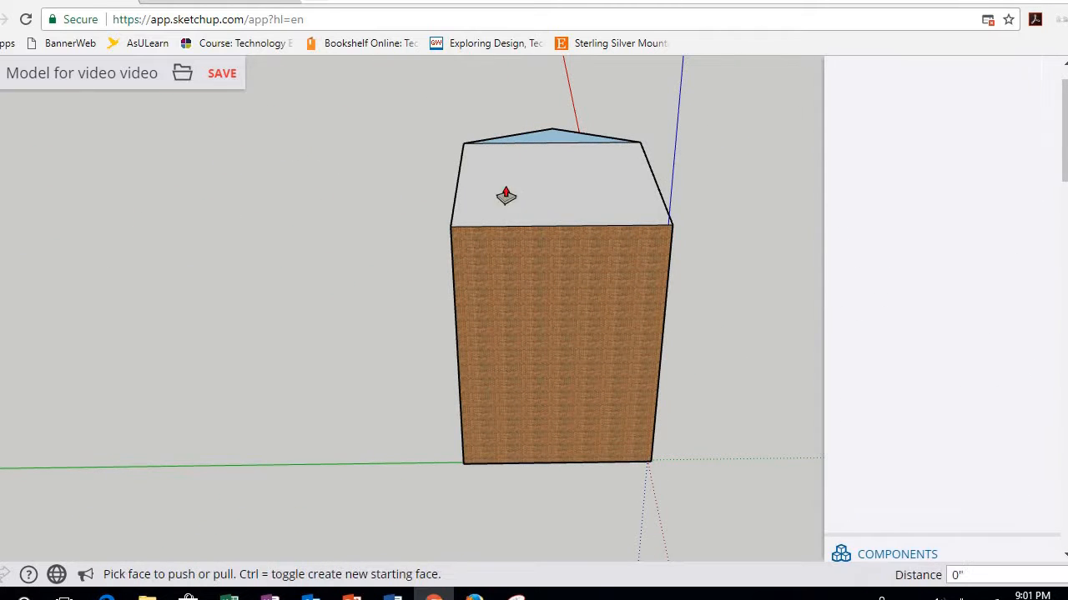
pyautogui.moveTo(552, 148); pyautogui.dragTo(553, 217)
# Push the roof's rear gable face a further 7" or so, flush with the back wall
pyautogui.moveTo(425, 198); pyautogui.dragTo(770, 161, button='middle')
pyautogui.scroll(3, 637, 198)
pyautogui.scroll(2, 637, 198)
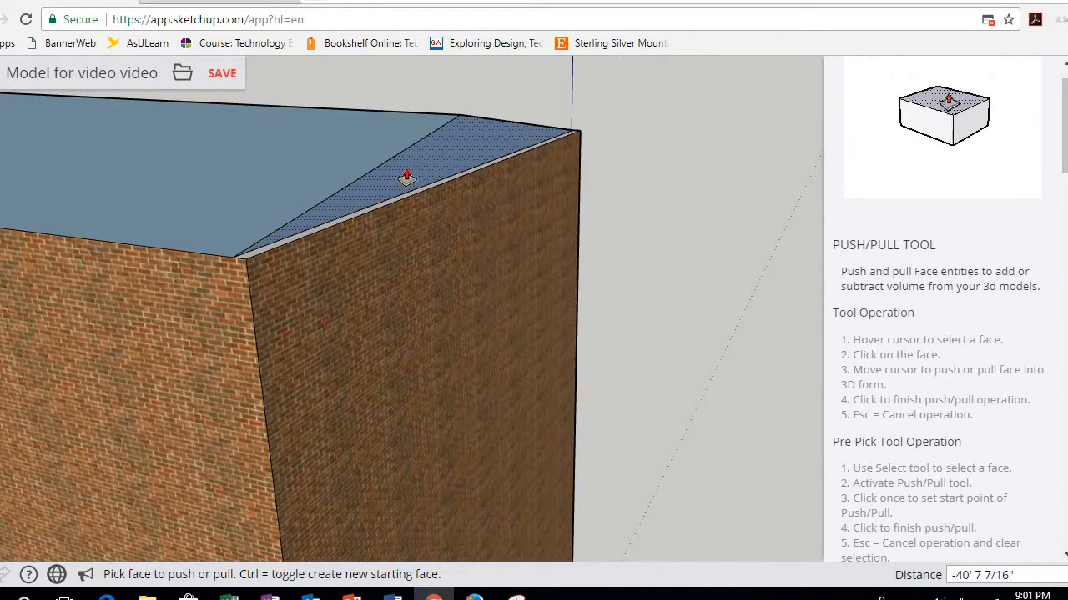
pyautogui.moveTo(406, 178); pyautogui.dragTo(414, 180)
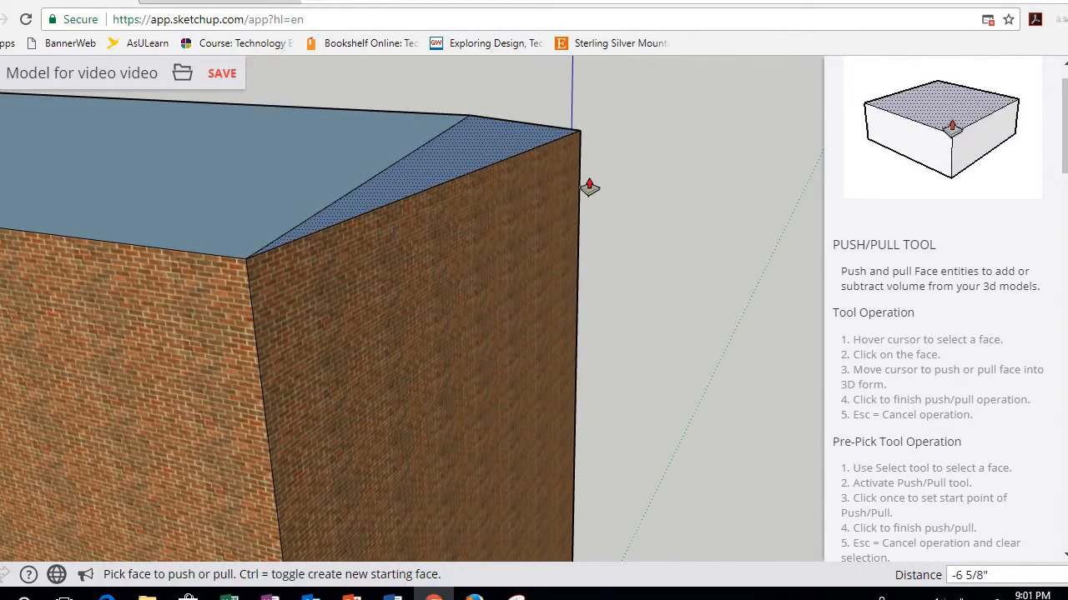
pyautogui.moveTo(643, 158); pyautogui.dragTo(628, 191, button='middle')
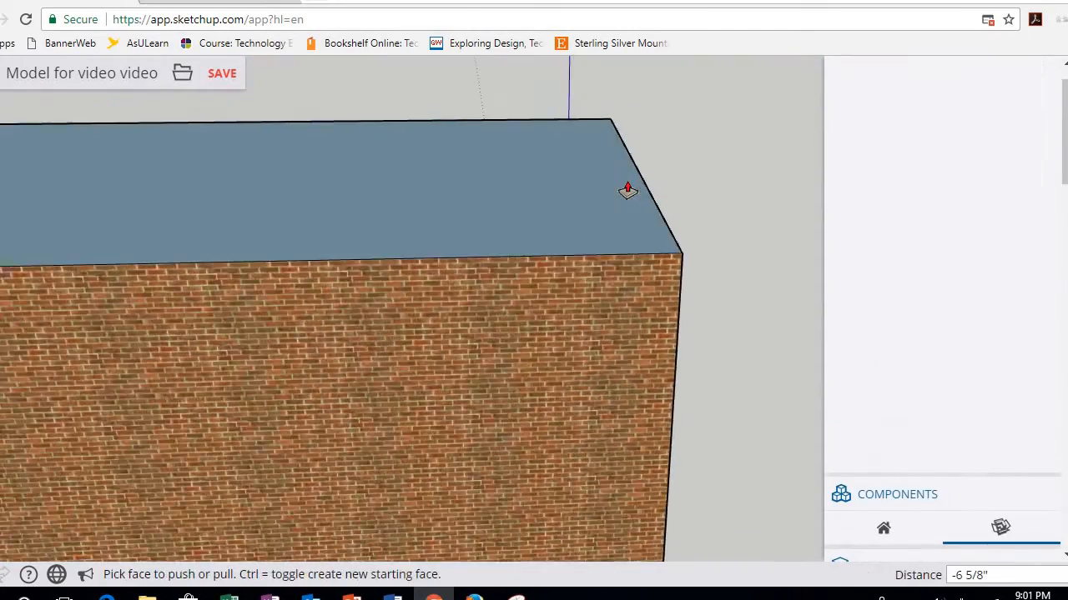
# Draw a line between the front wall's two top corners to close the front gable with a face, and save the model
pyautogui.scroll(-5, 464, 172)
pyautogui.moveTo(352, 184); pyautogui.dragTo(751, 167, button='middle')
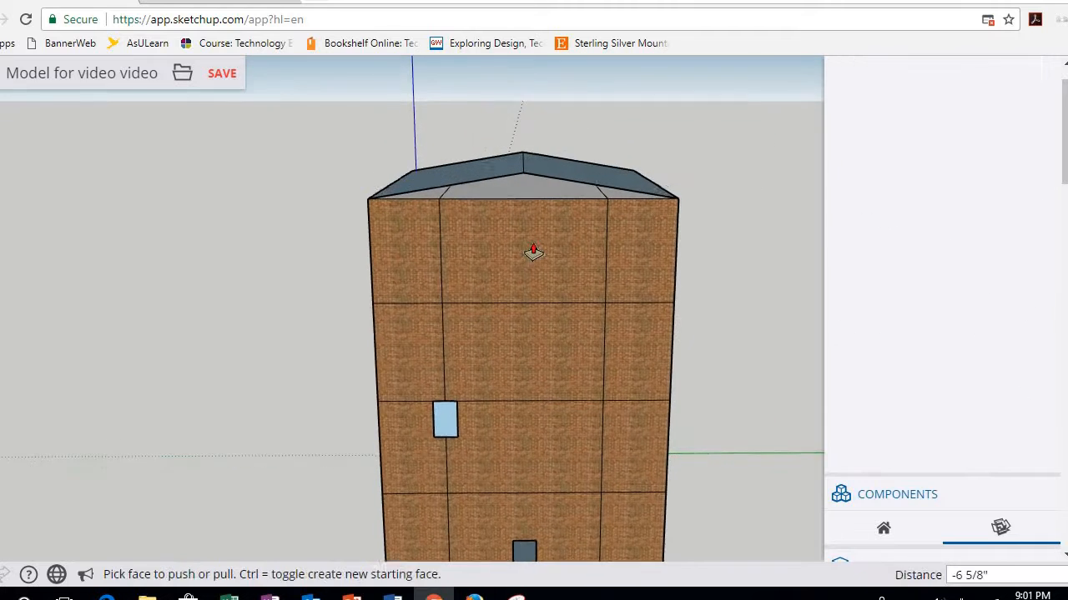
pyautogui.scroll(-2, 532, 252)
pyautogui.press('l')
pyautogui.scroll(3, 632, 191)
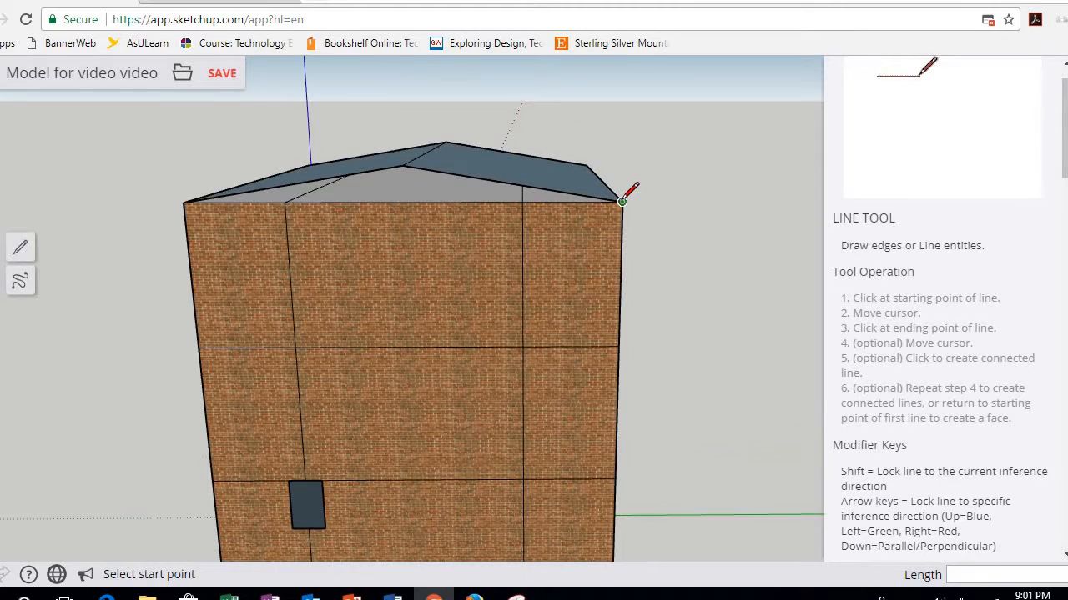
pyautogui.click(621, 201)
pyautogui.click(184, 202)
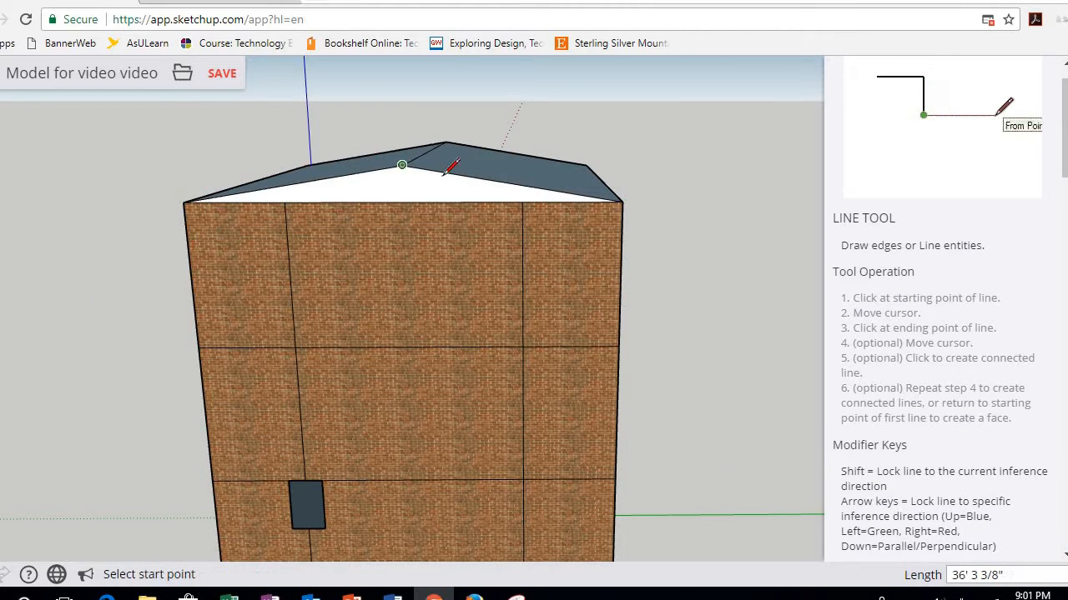
pyautogui.press('space')
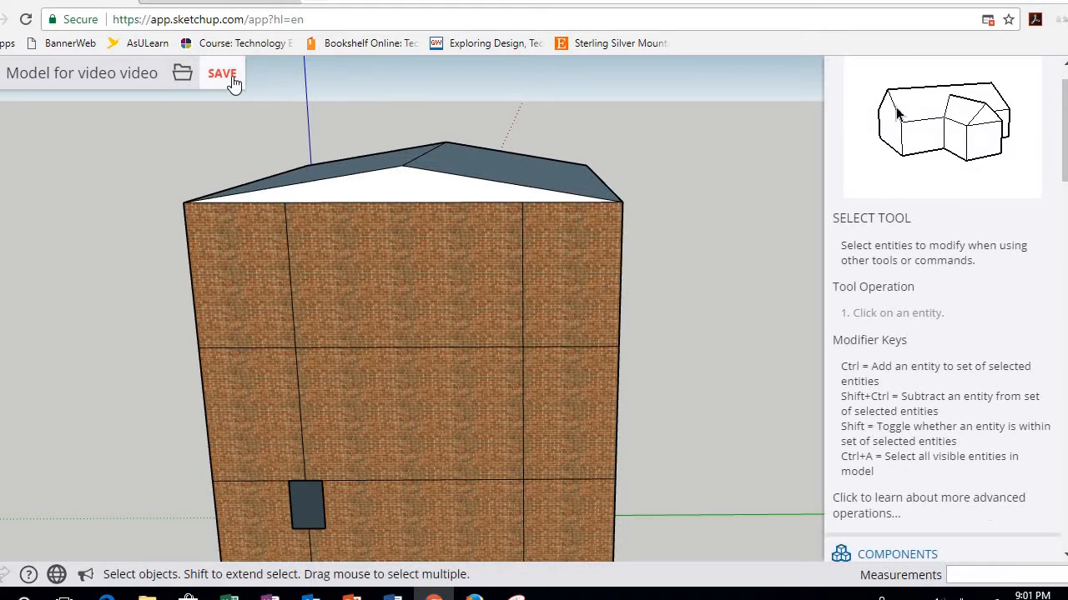
pyautogui.click(232, 80)
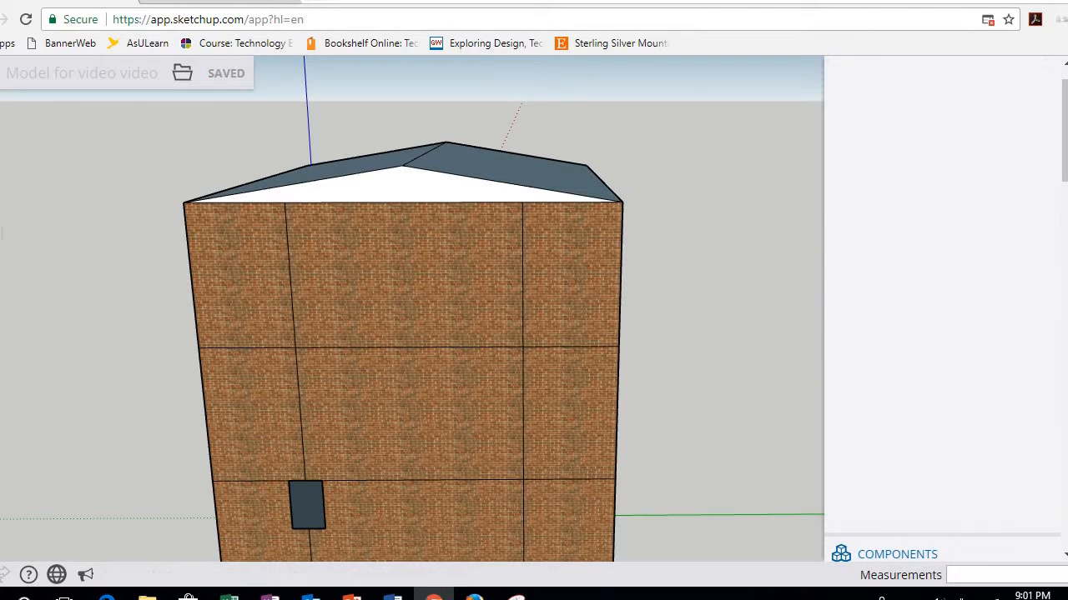
# Paint both roof slopes and the front and rear gables with the shiny, vertically banded material from the Metal collection
pyautogui.press('b')
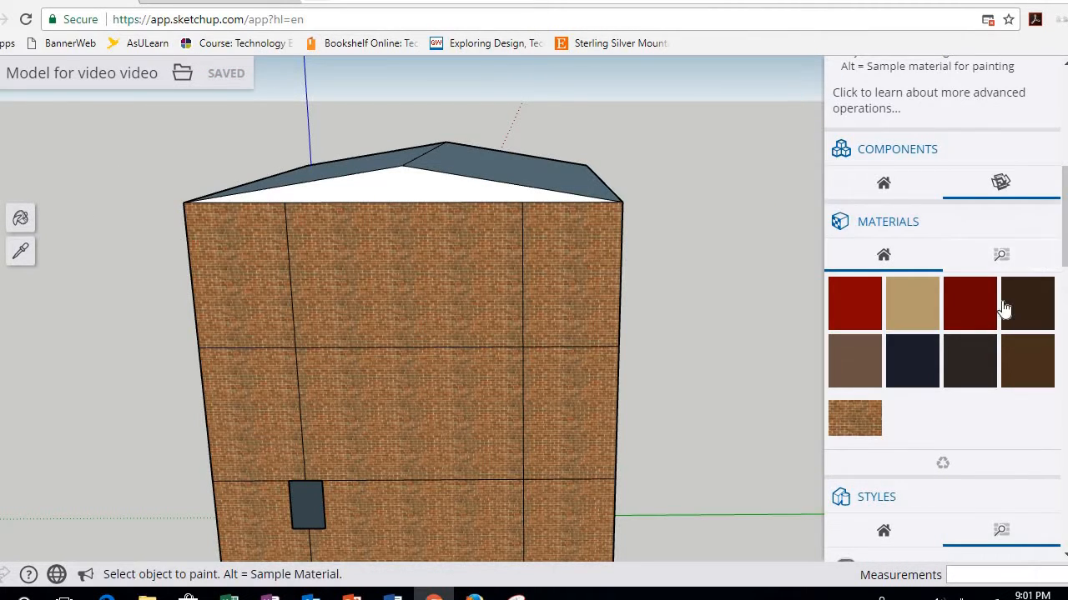
pyautogui.click(1019, 256)
pyautogui.scroll(-5, 931, 347)
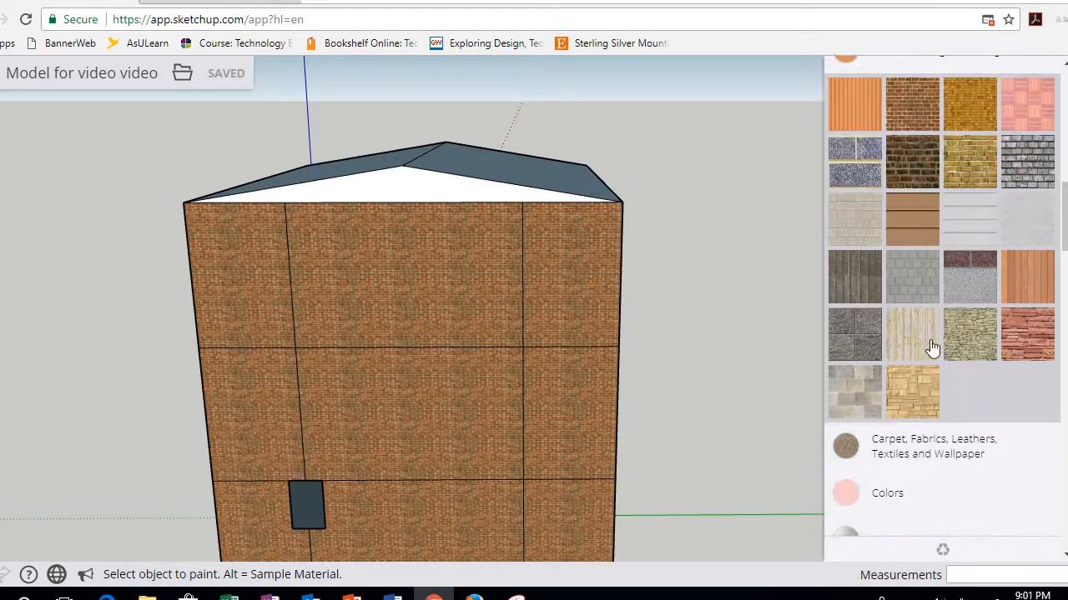
pyautogui.scroll(-2, 932, 347)
pyautogui.scroll(-3, 934, 329)
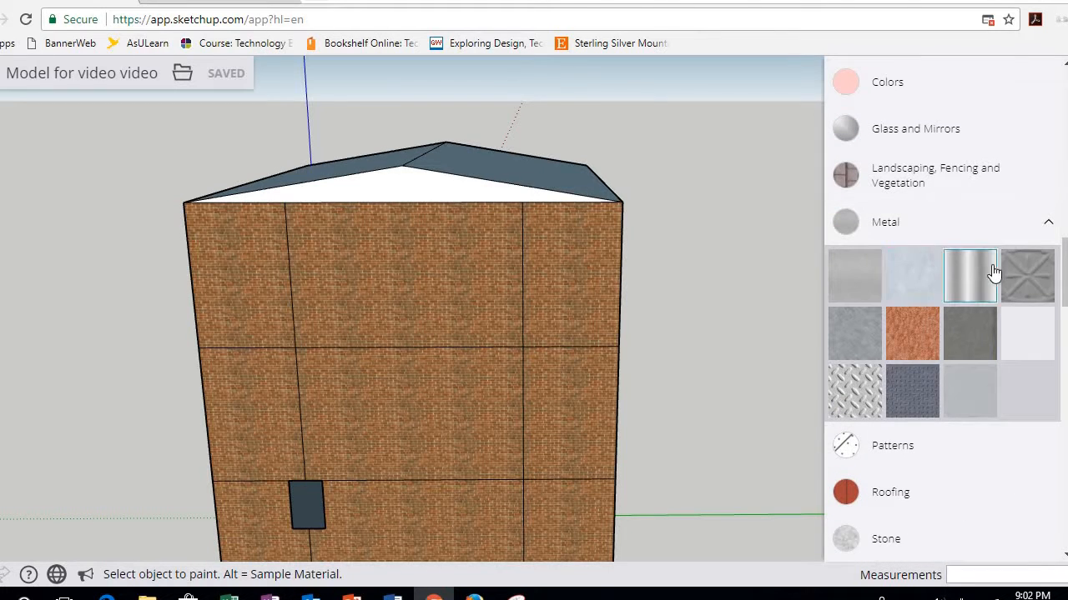
pyautogui.click(981, 279)
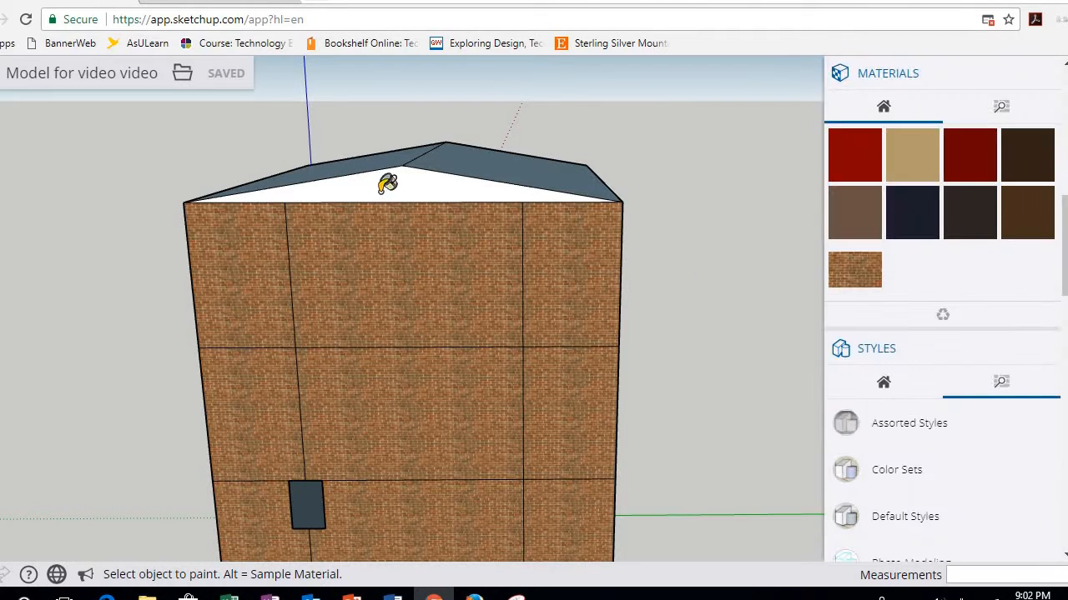
pyautogui.click(440, 167)
pyautogui.click(377, 161)
pyautogui.moveTo(546, 130)
pyautogui.mouseDown(button='middle')
pyautogui.moveTo(385, 217)
pyautogui.moveTo(283, 250)
pyautogui.mouseUp(button='middle')
pyautogui.moveTo(663, 127)
pyautogui.mouseDown(button='middle')
pyautogui.moveTo(444, 210)
pyautogui.moveTo(200, 167)
pyautogui.moveTo(715, 189)
pyautogui.mouseUp(button='middle')
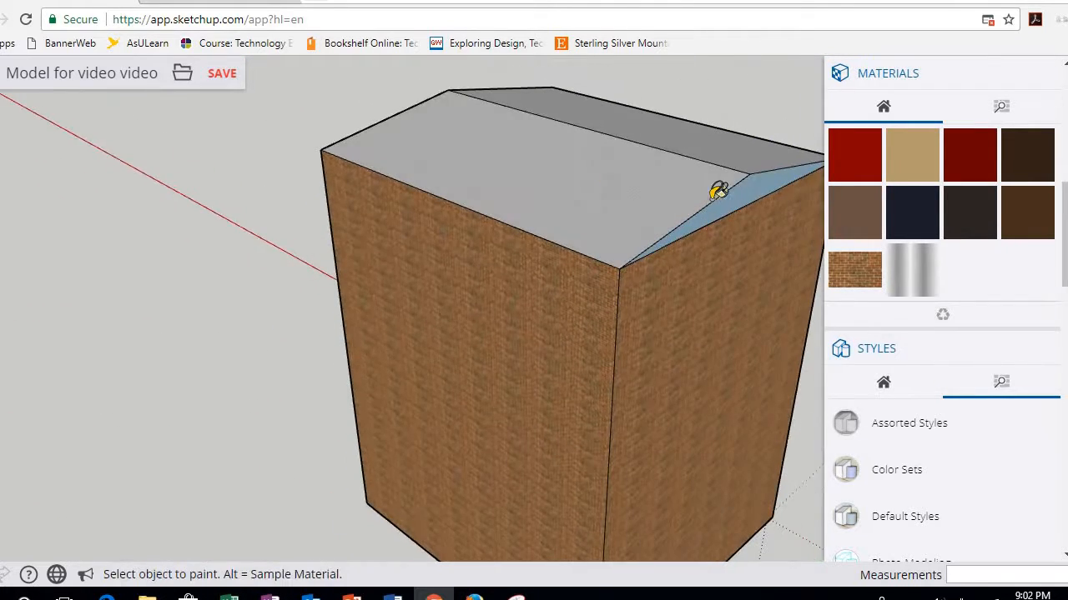
pyautogui.click(717, 205)
# Save the model with the painted metal roof
pyautogui.moveTo(379, 215); pyautogui.dragTo(1053, 126, button='middle')
pyautogui.moveTo(462, 331)
pyautogui.mouseDown(button='middle')
pyautogui.moveTo(750, 223)
pyautogui.moveTo(714, 219)
pyautogui.moveTo(639, 288)
pyautogui.moveTo(600, 359)
pyautogui.mouseUp(button='middle')
pyautogui.press('space')
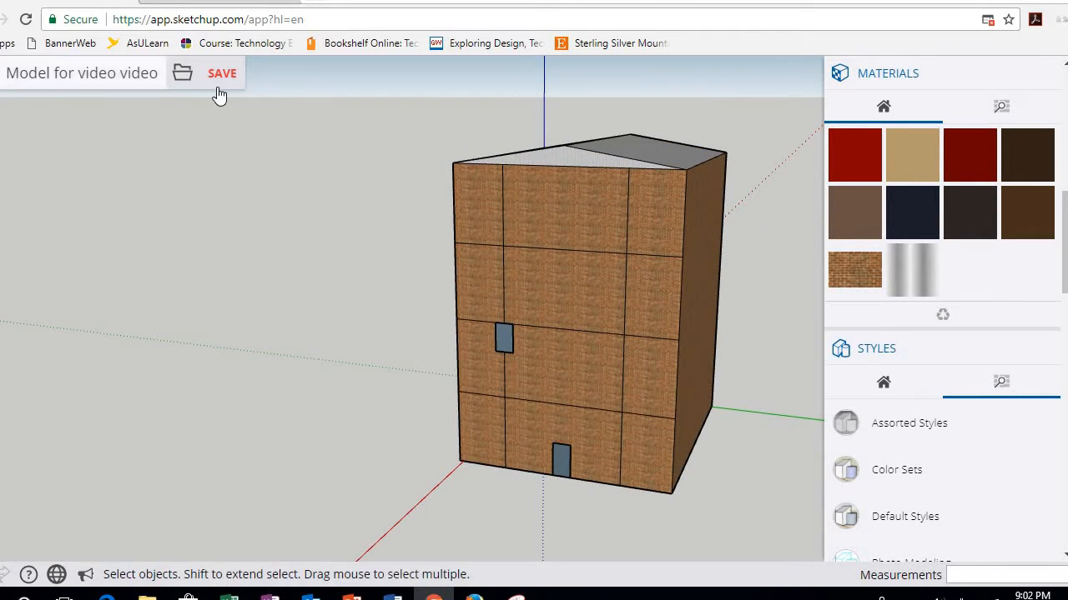
pyautogui.click(222, 77)
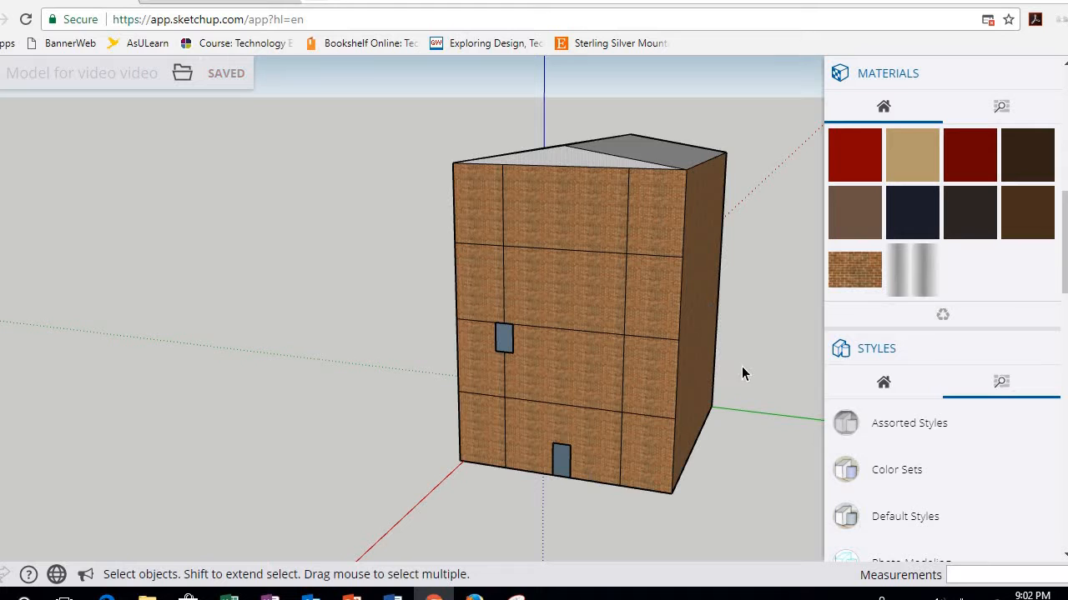
# Delete the building's brick back wall face to open up the interior
pyautogui.moveTo(741, 367); pyautogui.dragTo(523, 275, button='middle')
pyautogui.scroll(-3, 586, 307)
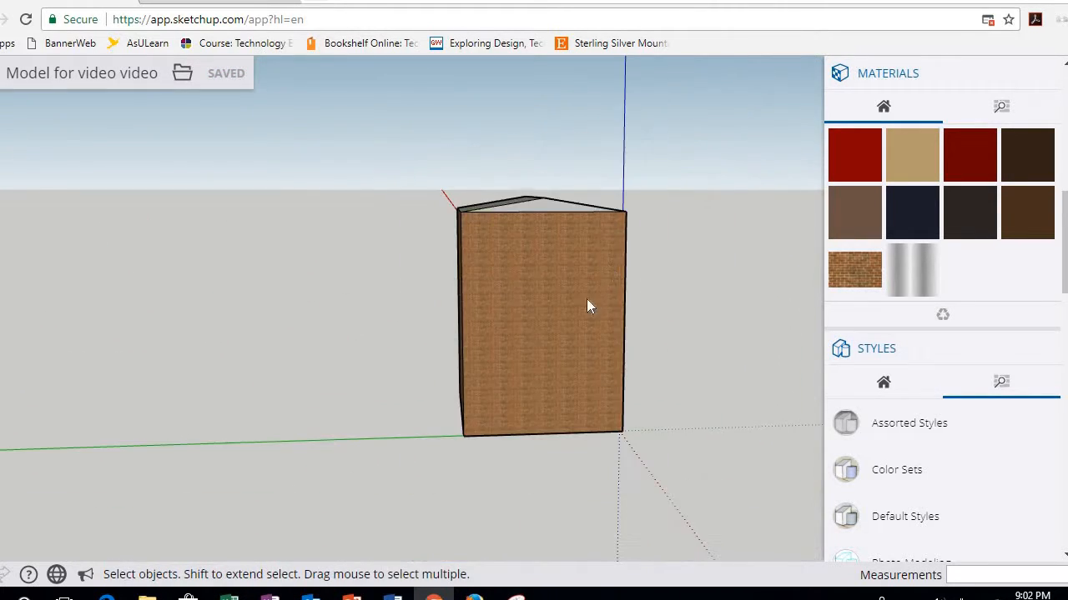
pyautogui.moveTo(586, 307); pyautogui.dragTo(543, 348, button='middle')
pyautogui.scroll(4, 543, 347)
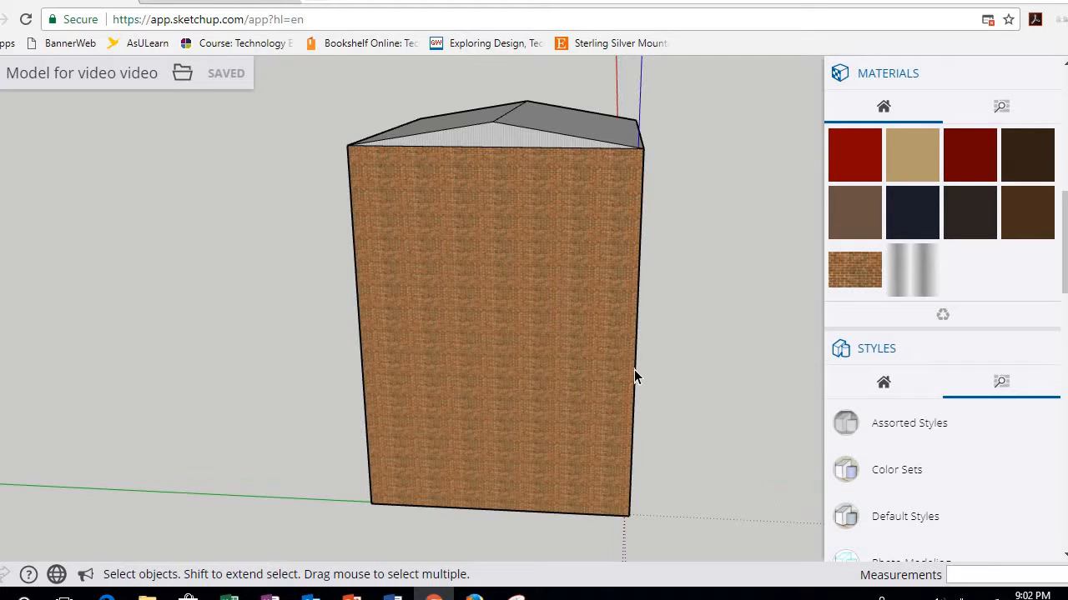
pyautogui.click(634, 369)
pyautogui.click(551, 386)
pyautogui.press('Delete')
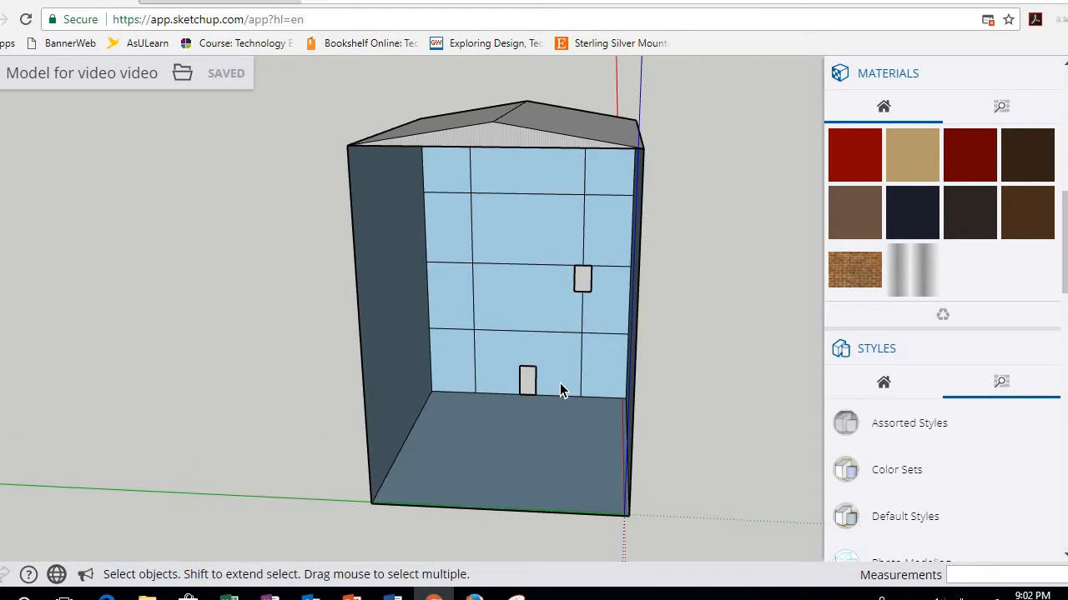
# Draw a line about 41' 2" long across the floor, from the front wall's vertical grid line near the door to the open rear edge
pyautogui.moveTo(627, 353); pyautogui.dragTo(639, 311, button='middle')
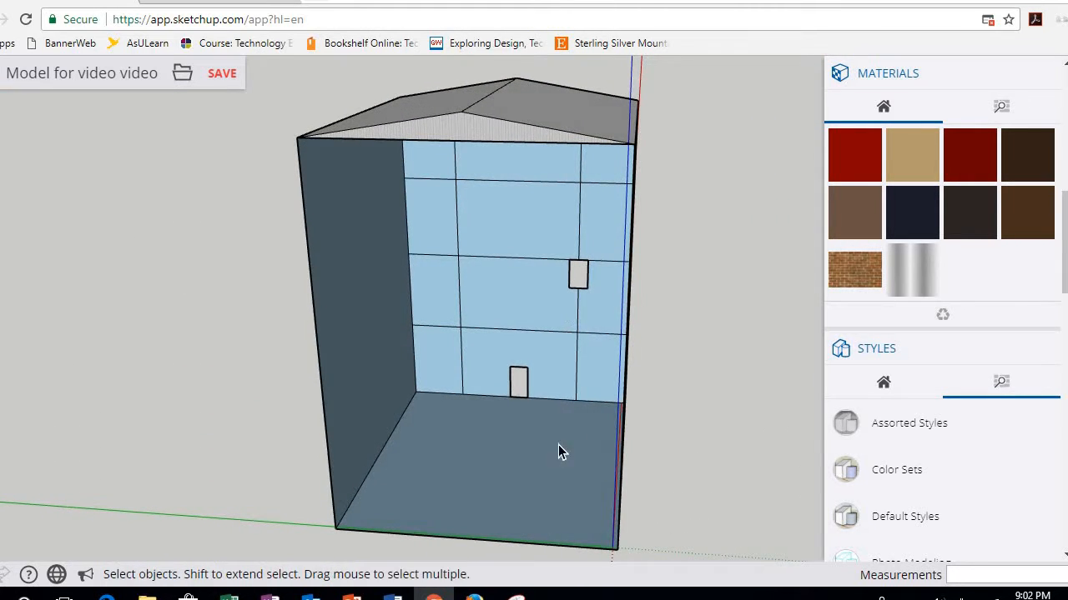
pyautogui.scroll(2, 542, 467)
pyautogui.moveTo(629, 470); pyautogui.dragTo(649, 454, button='middle')
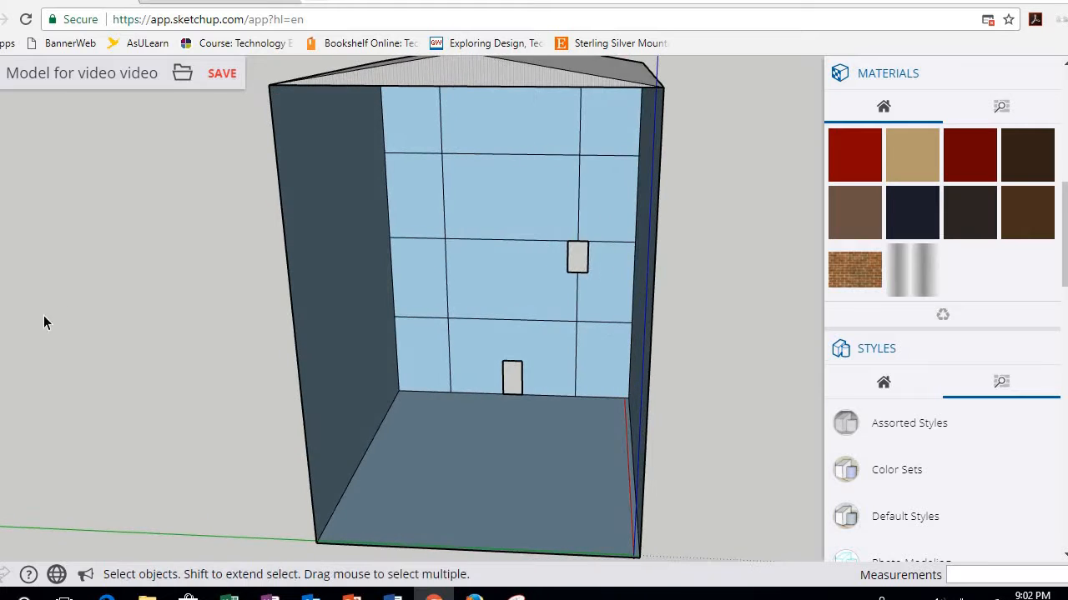
pyautogui.press('l')
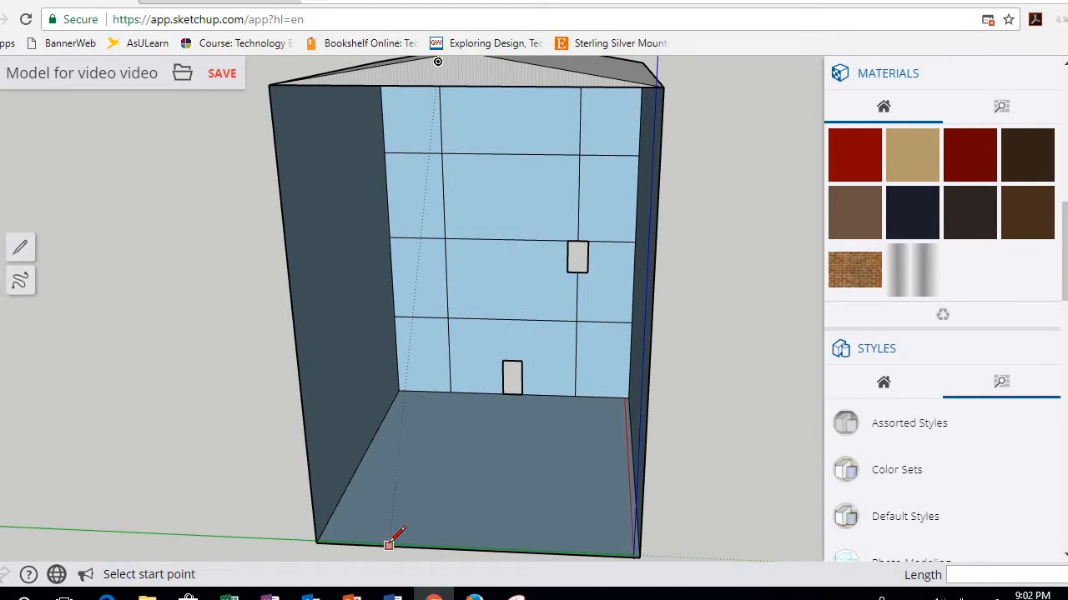
pyautogui.click(450, 391)
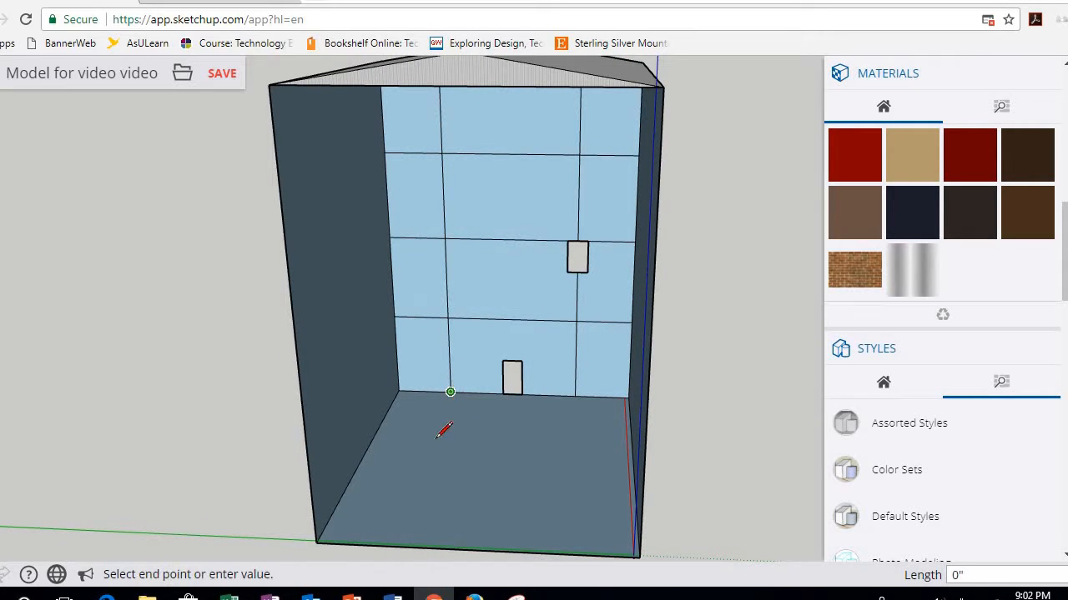
pyautogui.click(388, 544)
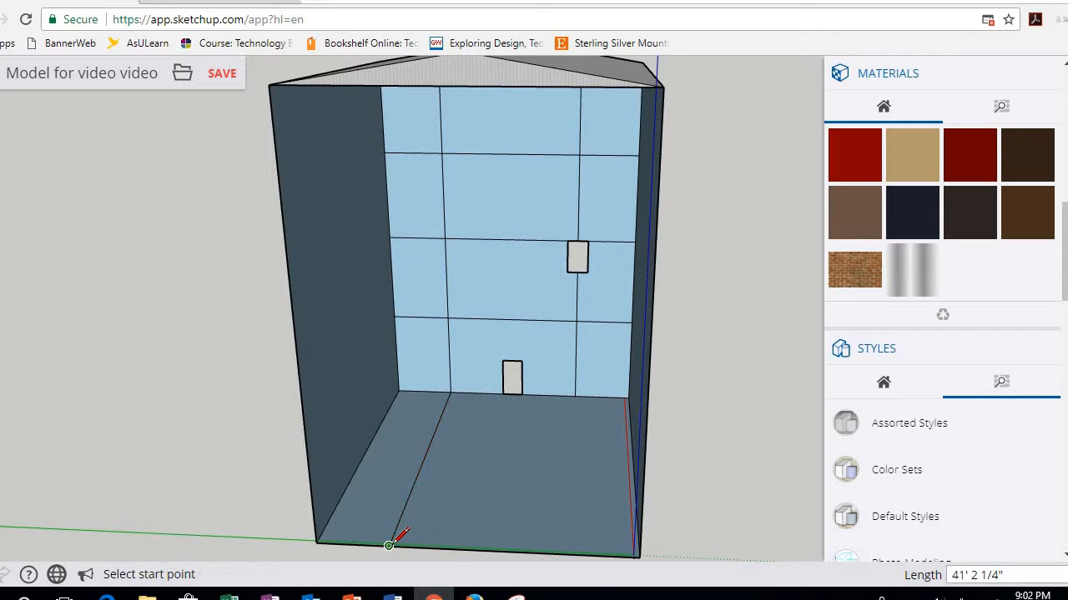
# Try lines of 1' 6" and 8" from the floor line's end along the open rear edge, undoing each, and cancel another at the front wall
pyautogui.click(388, 544)
pyautogui.click(402, 545)
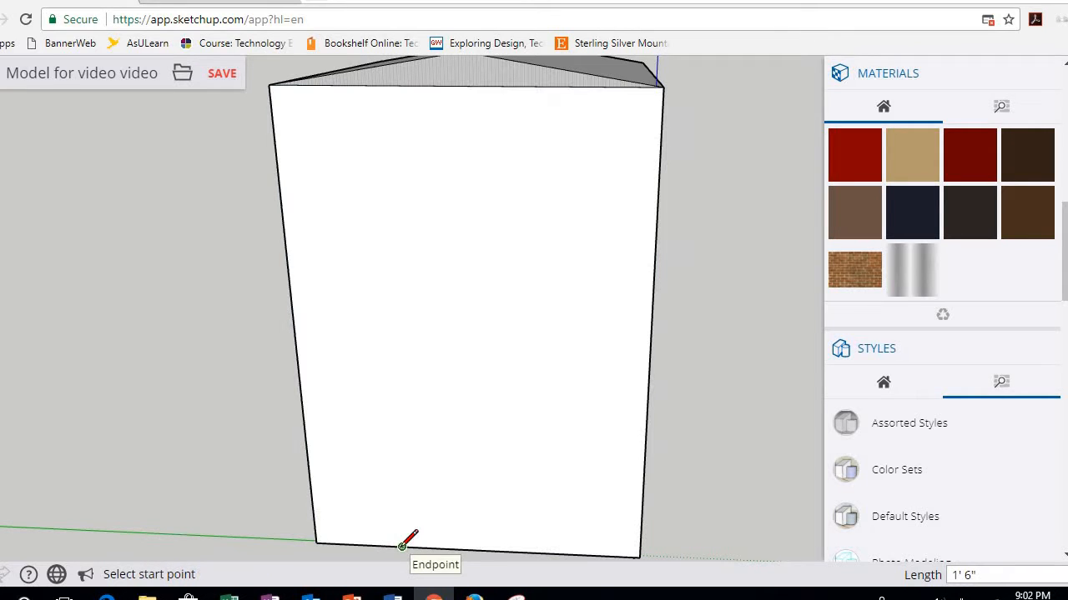
pyautogui.hotkey('ctrl', 'z')
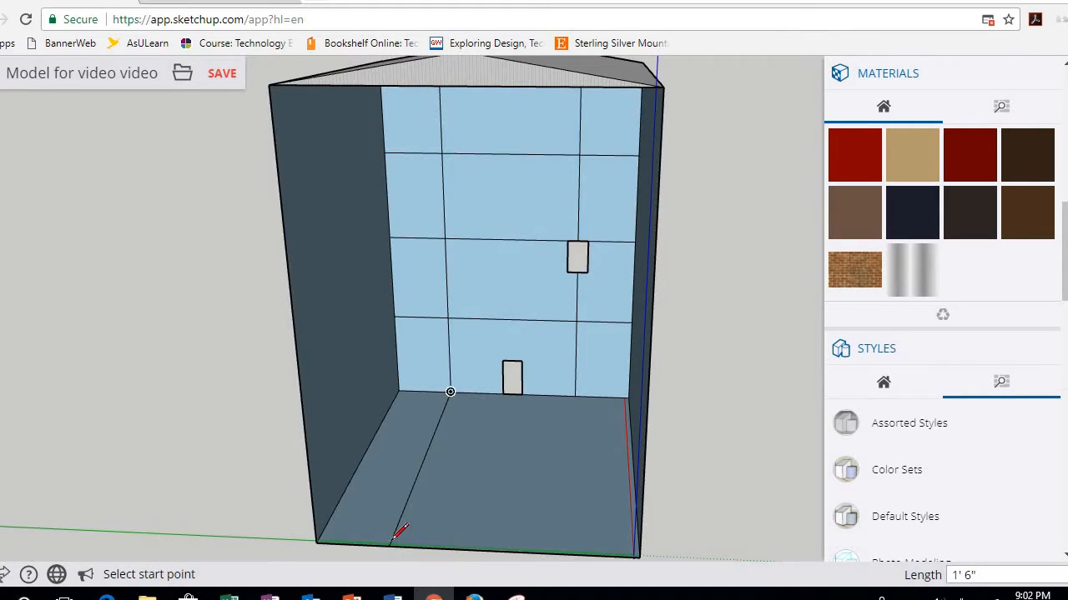
pyautogui.click(389, 545)
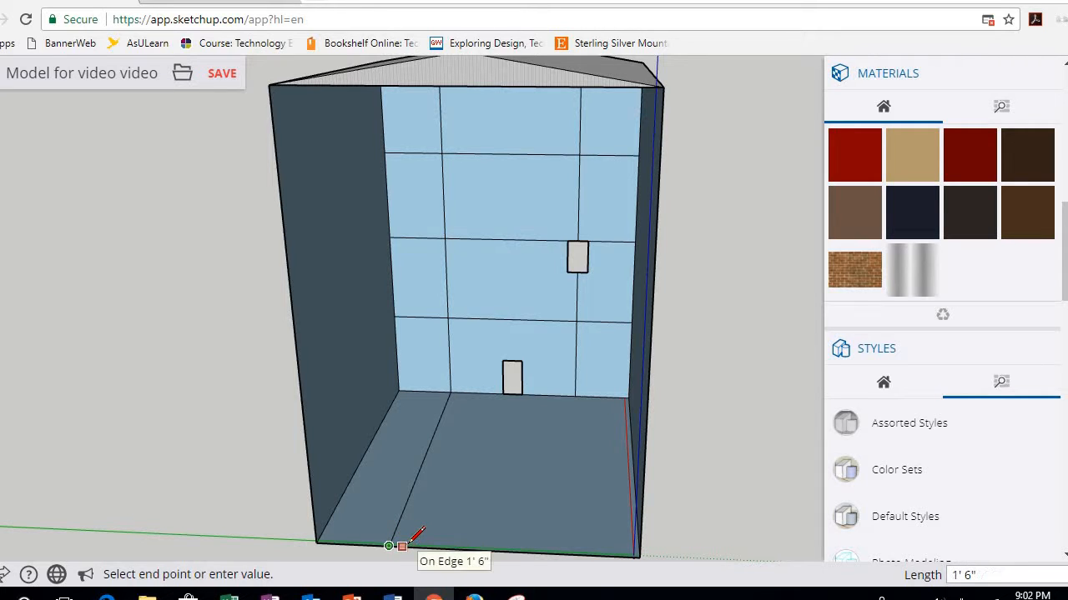
pyautogui.click(402, 545)
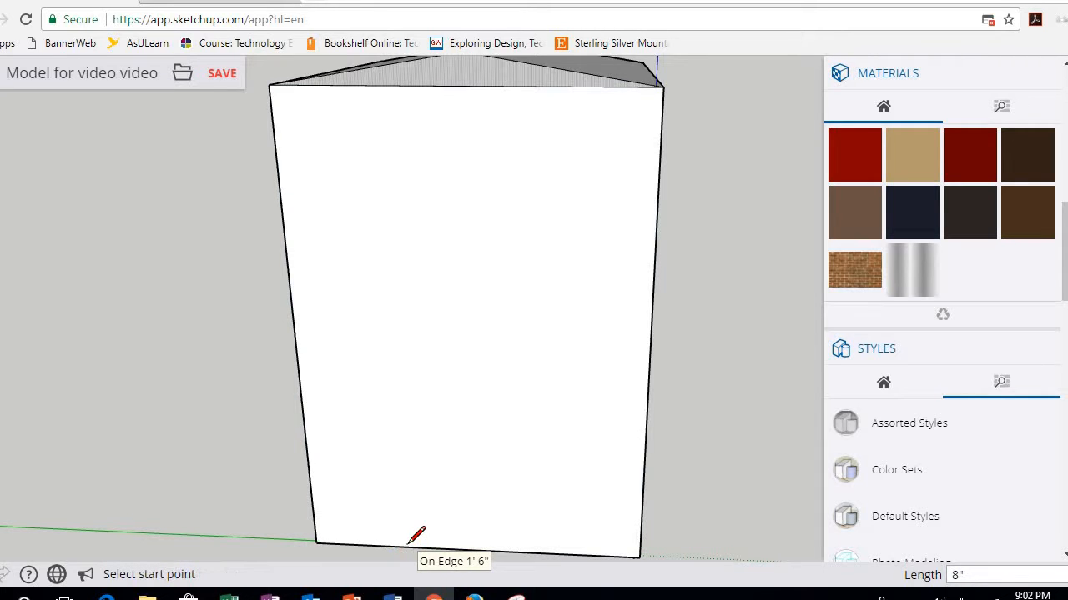
pyautogui.hotkey('ctrl', 'z')
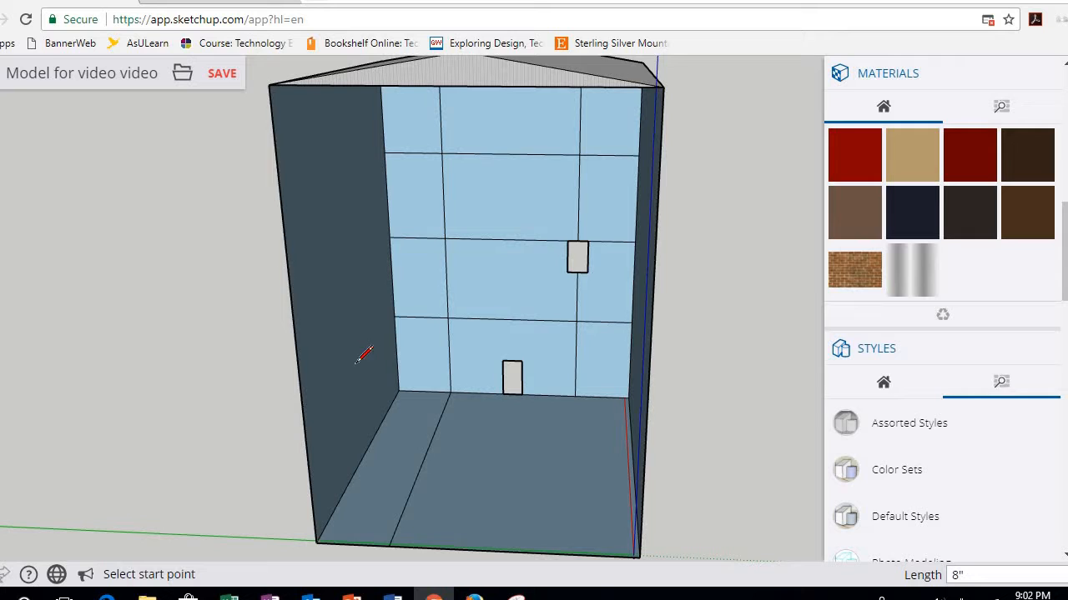
pyautogui.click(452, 391)
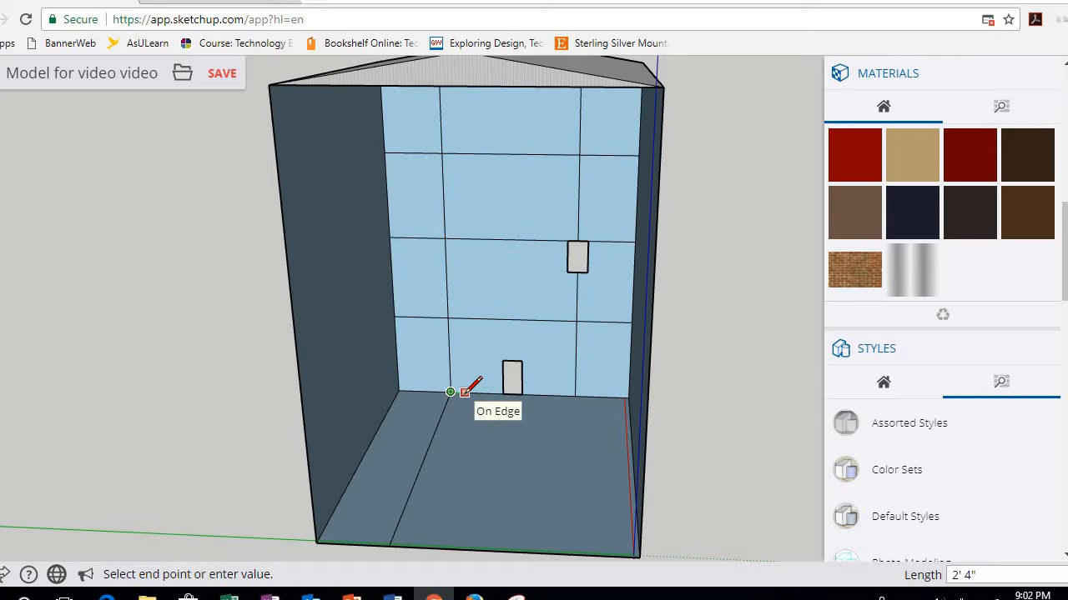
pyautogui.press('Escape')
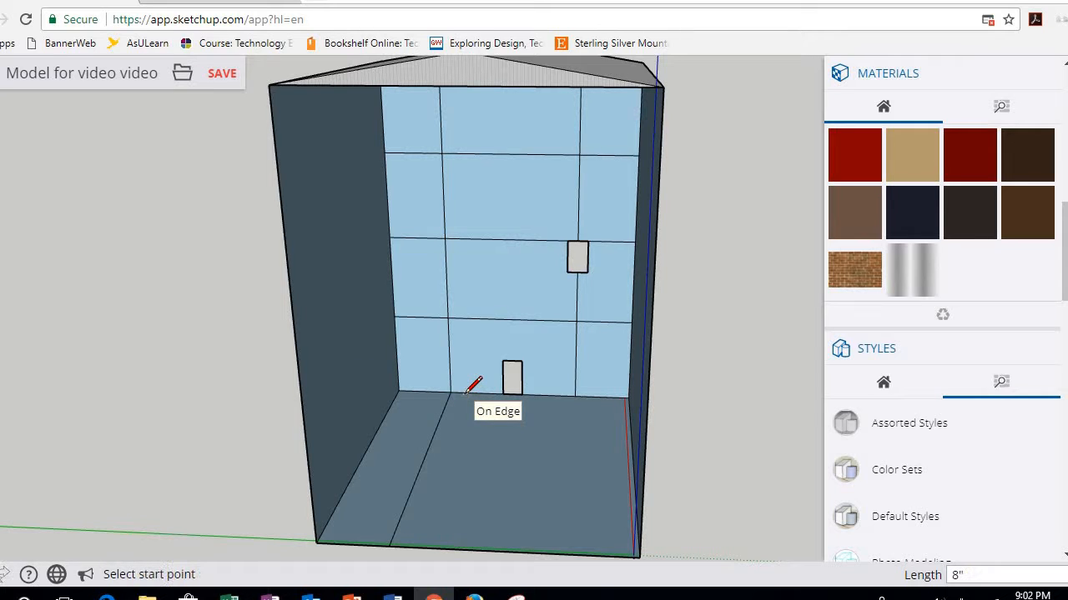
# Draw a second floor line close beside the first, from front wall to open edge, and join their rear ends to close a narrow strip
pyautogui.scroll(4, 456, 398)
pyautogui.click(454, 389)
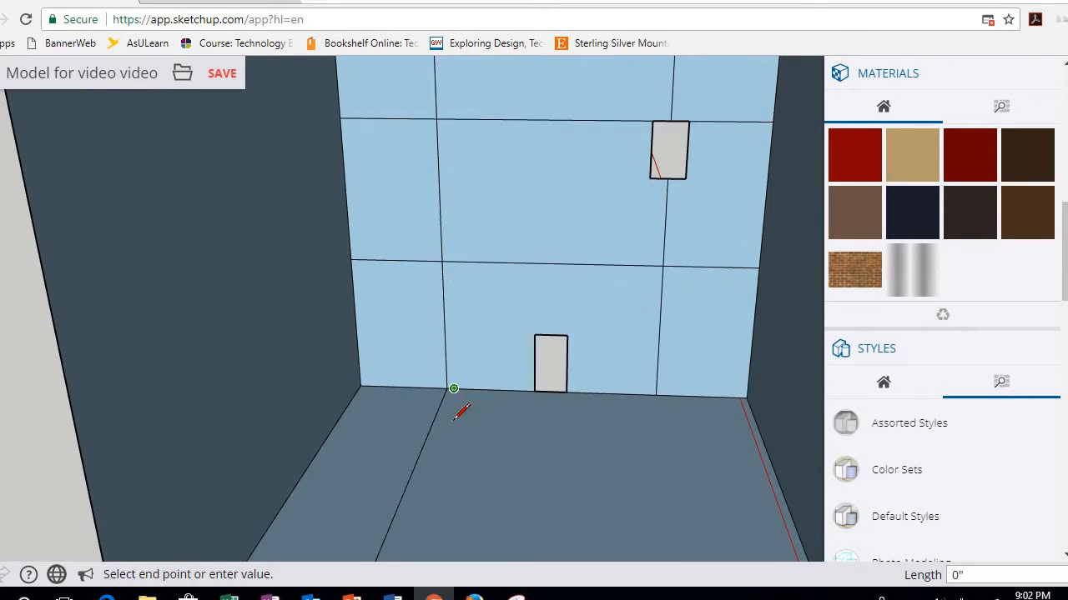
pyautogui.scroll(-5, 431, 472)
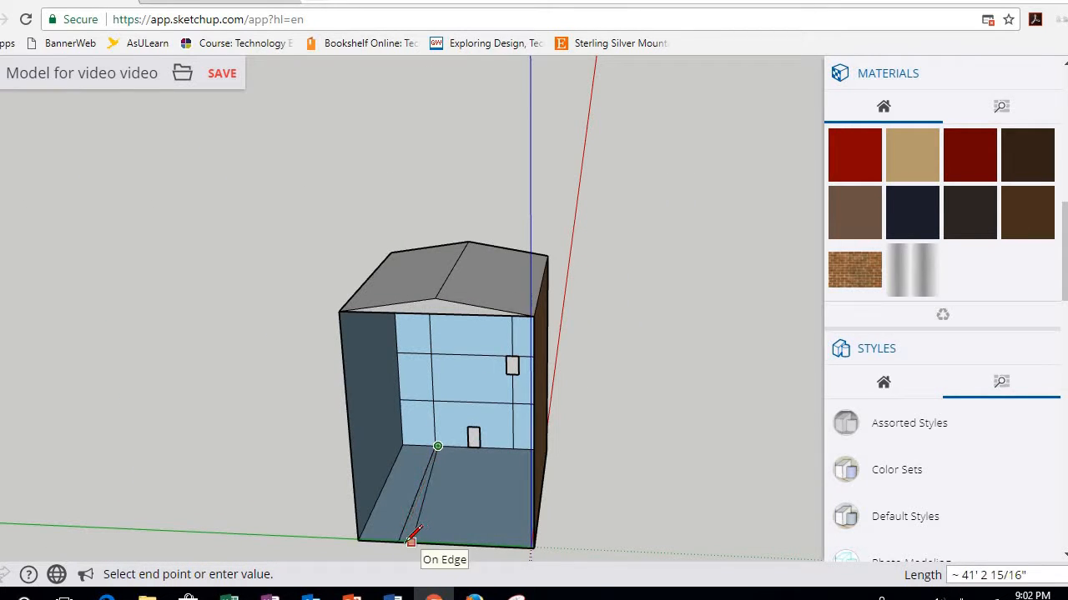
pyautogui.click(398, 542)
pyautogui.scroll(2, 400, 542)
pyautogui.scroll(3, 401, 542)
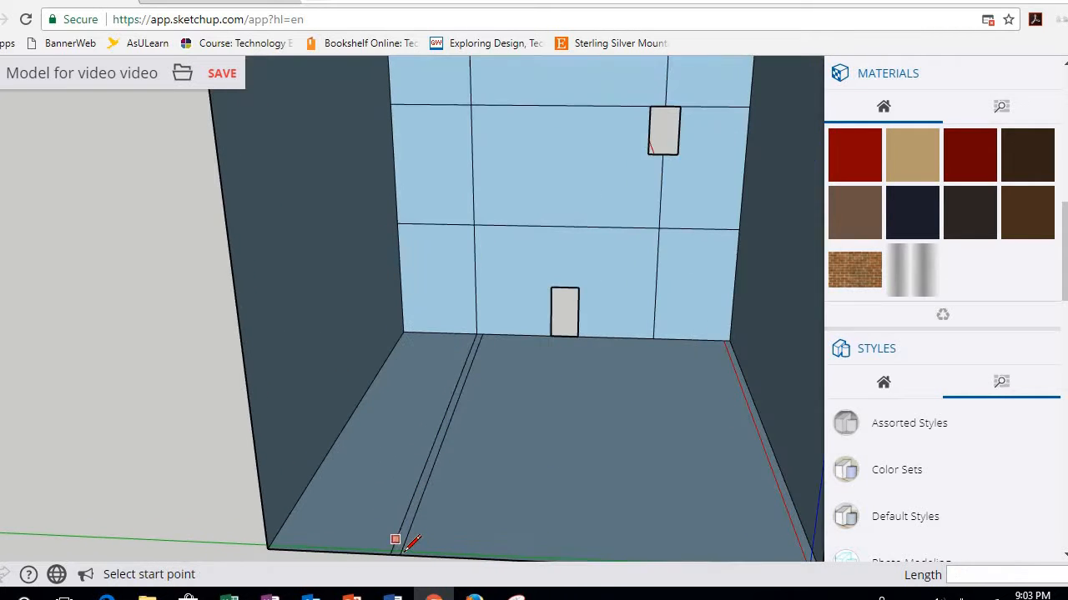
pyautogui.click(400, 553)
pyautogui.click(389, 553)
# Pull the narrow floor strip up about 12' 5" into an interior partition wall, level with the front wall's lowest horizontal line
pyautogui.press('p')
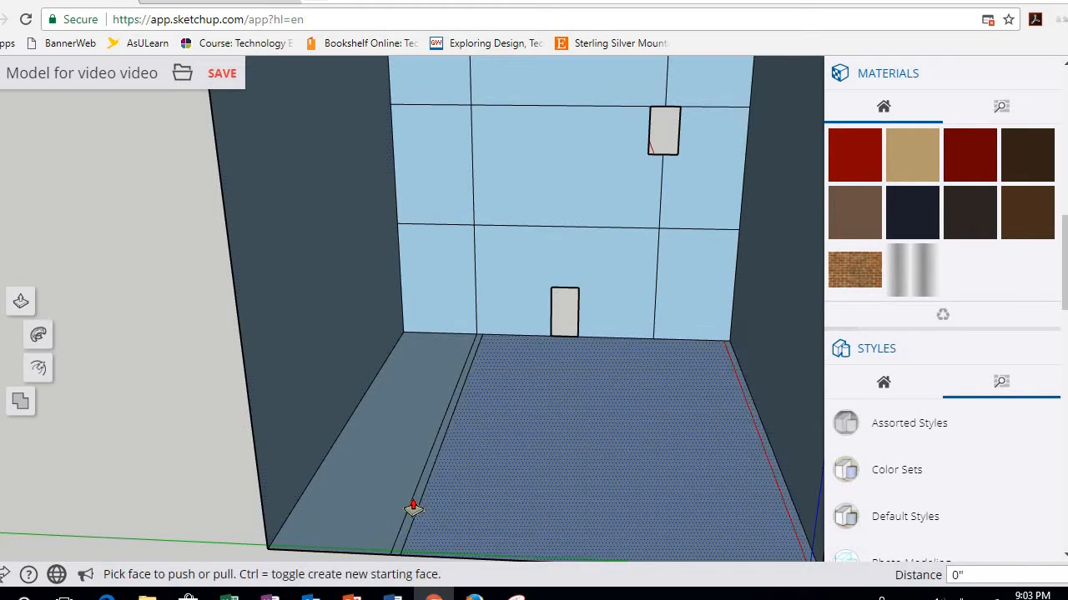
pyautogui.click(414, 510)
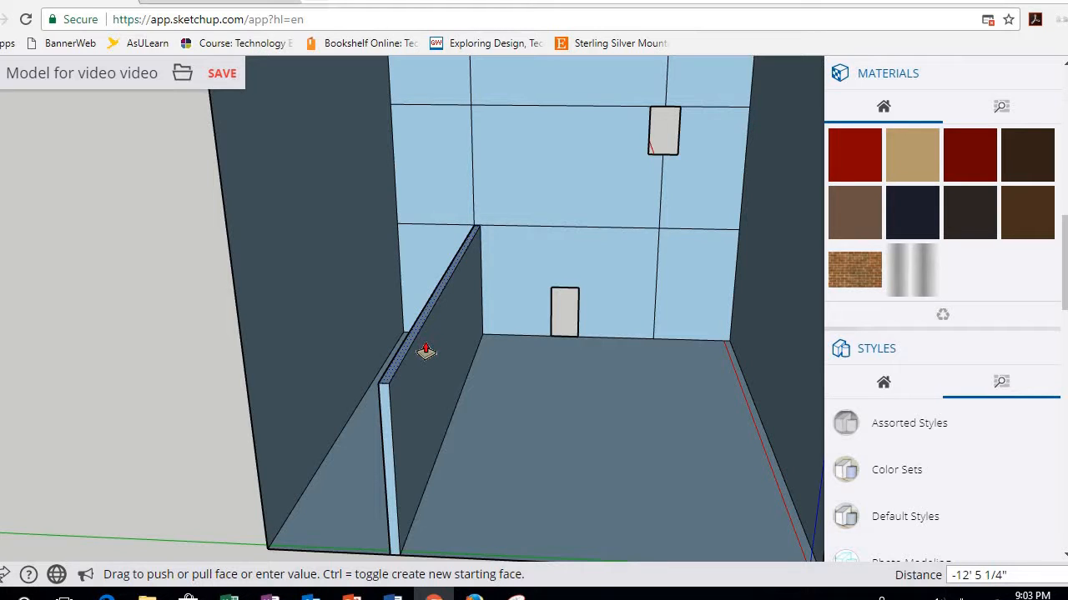
pyautogui.click(425, 351)
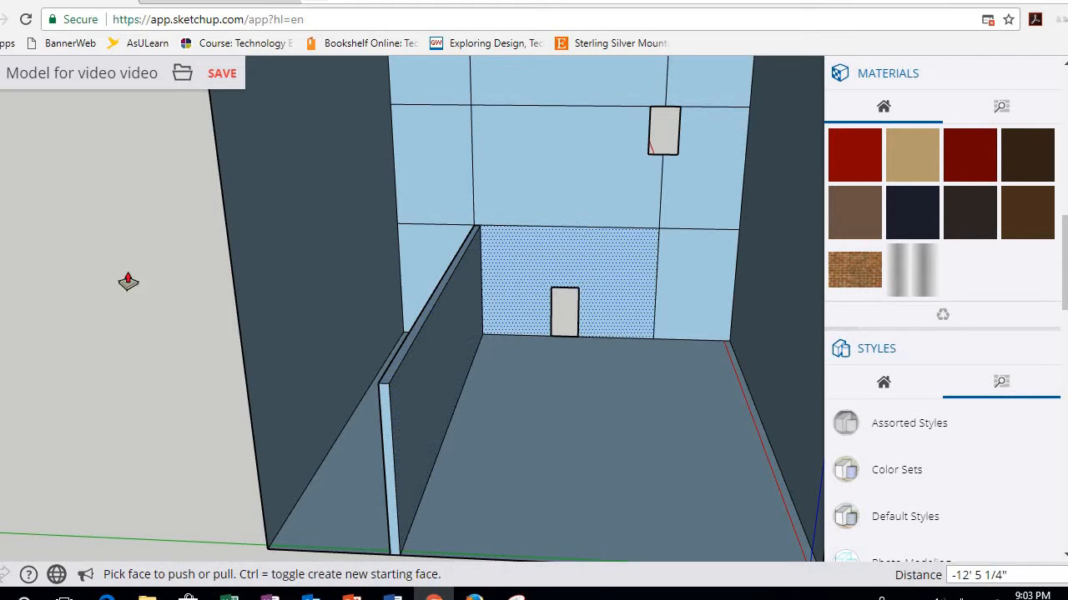
pyautogui.press('space')
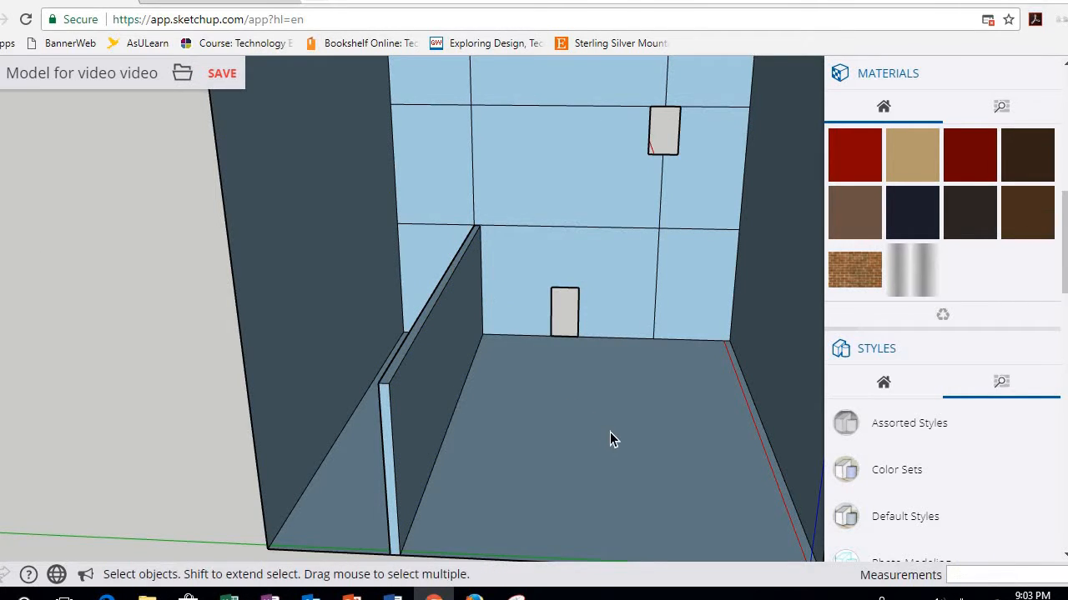
# Draw a line about 36' 3" long across the inside of the front wall at the partition's top height, from side wall to side wall
pyautogui.moveTo(613, 436); pyautogui.dragTo(655, 371, button='middle')
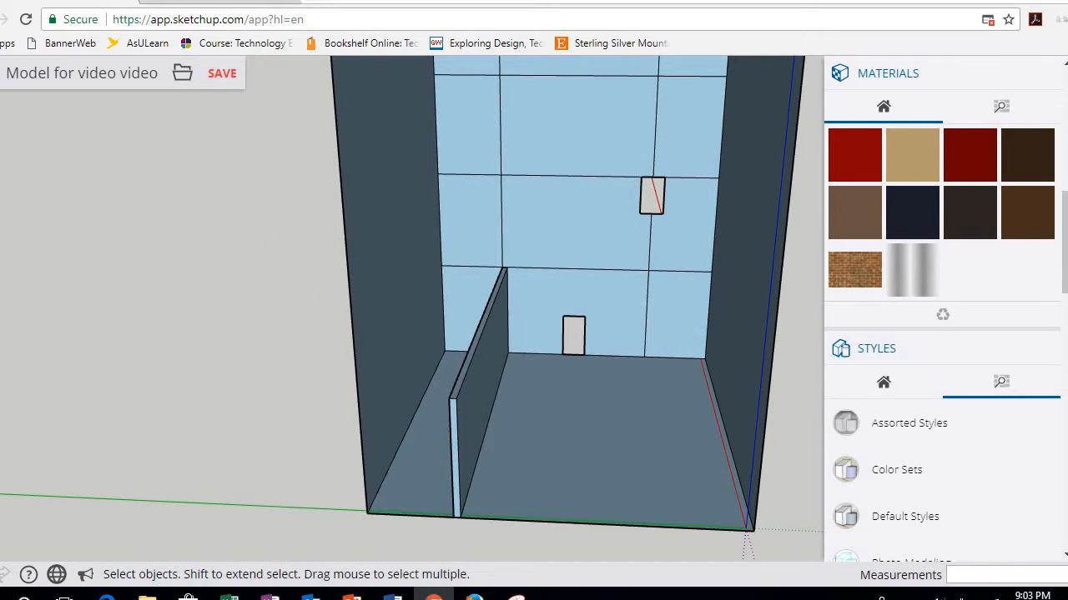
pyautogui.press('p')
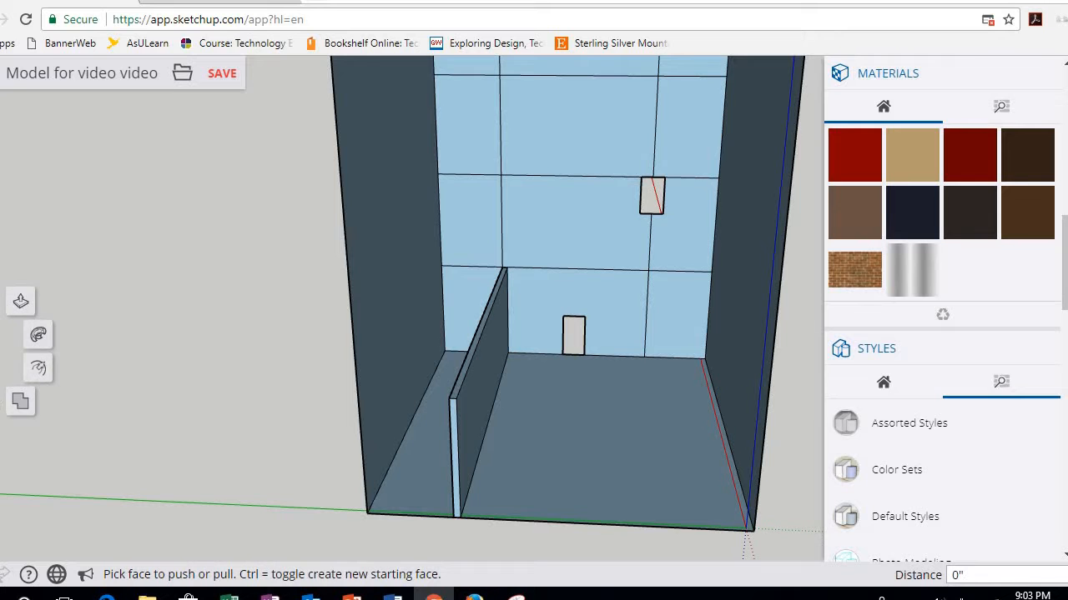
pyautogui.press('l')
pyautogui.press('c')
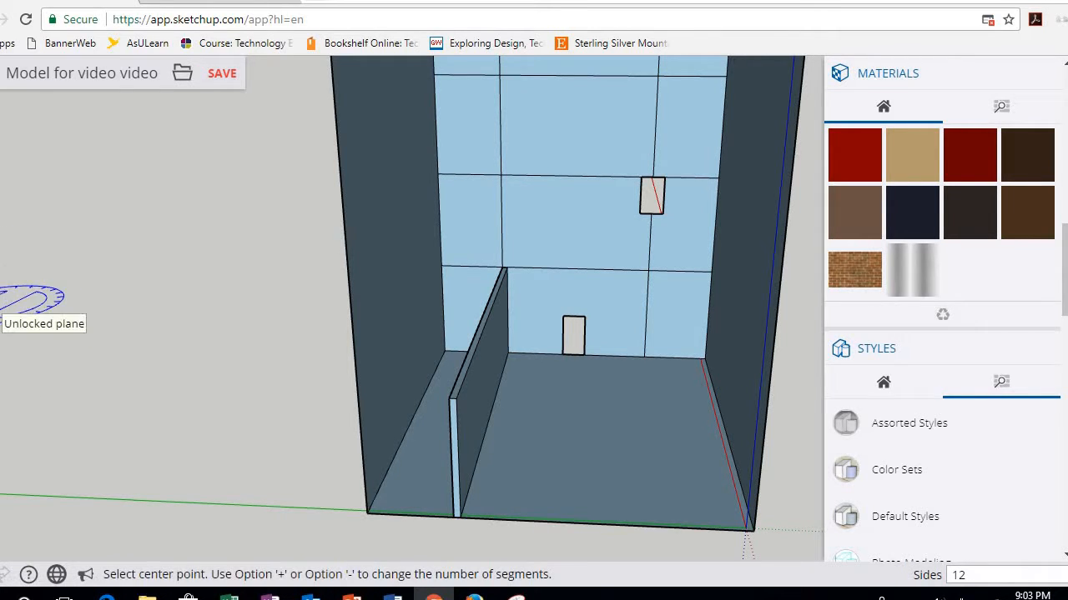
pyautogui.press('l')
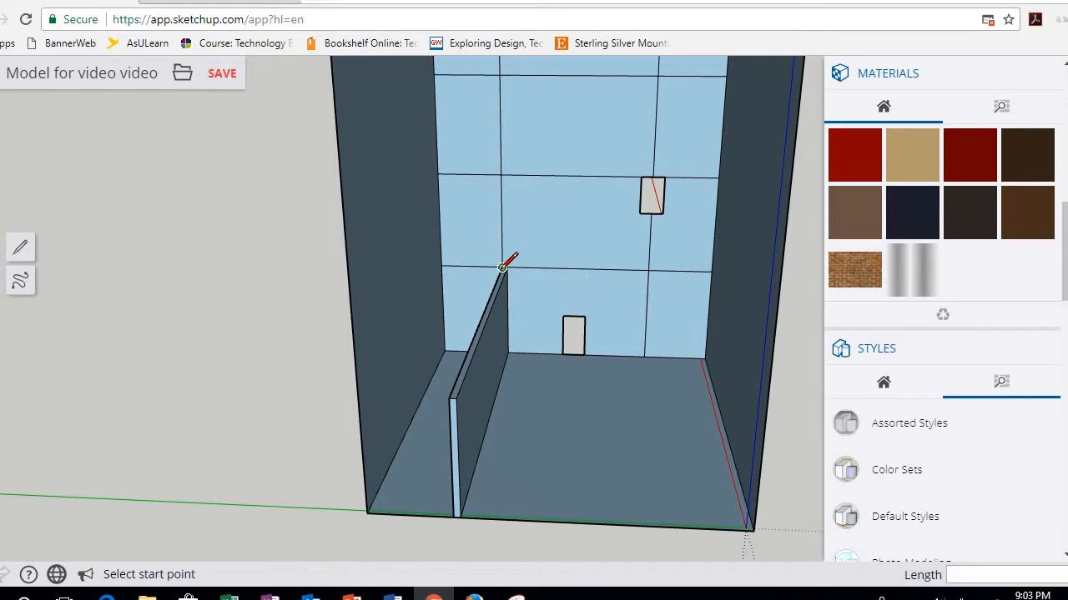
pyautogui.click(440, 265)
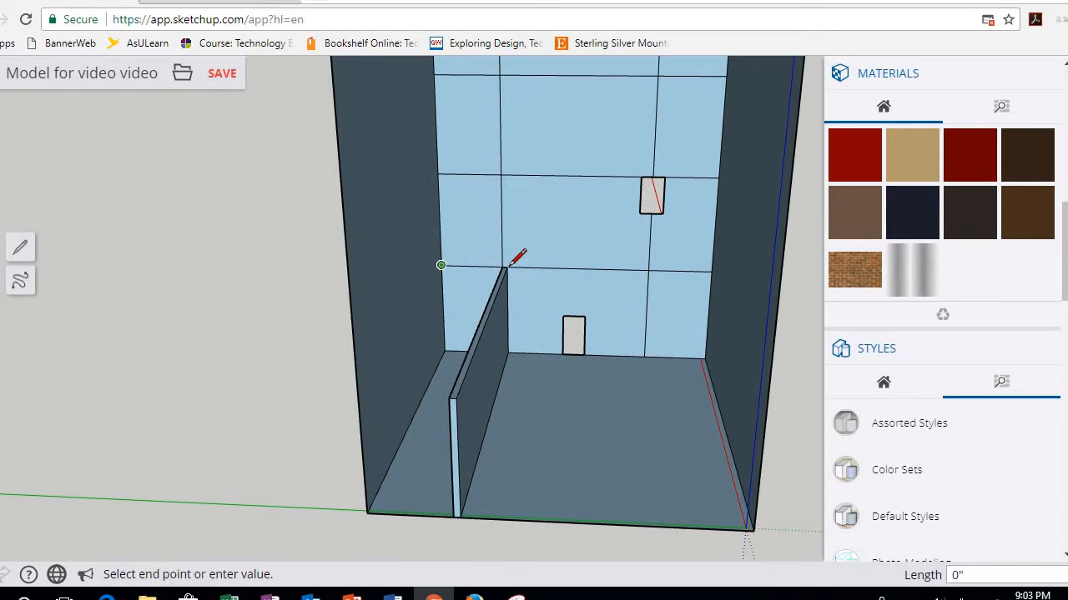
pyautogui.click(711, 271)
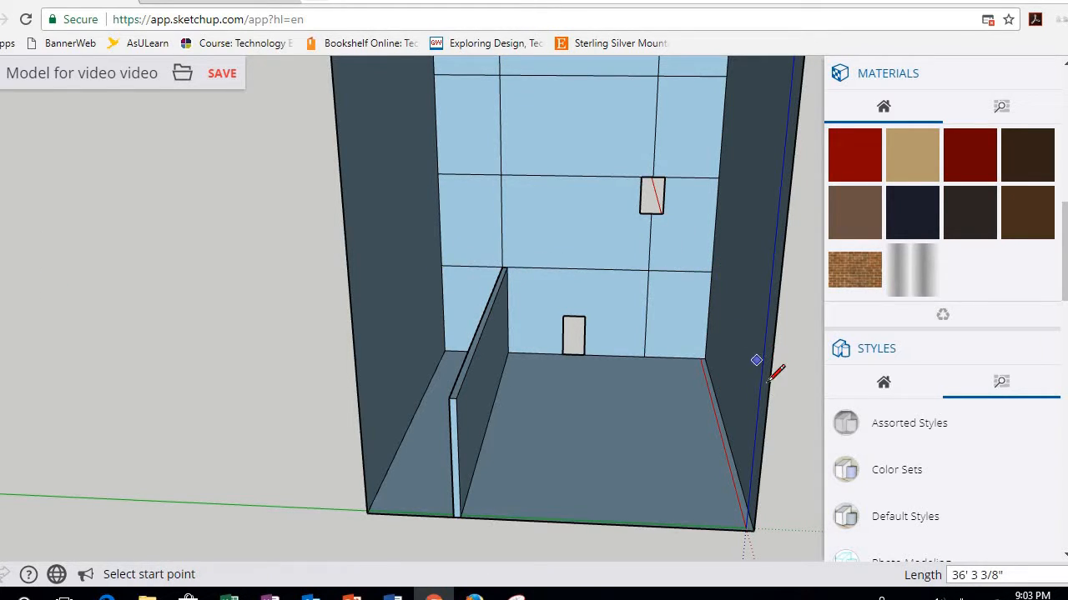
# Draw lines about 41' 2" long along both side walls at partition height, and join their rear ends across the open side
pyautogui.click(712, 271)
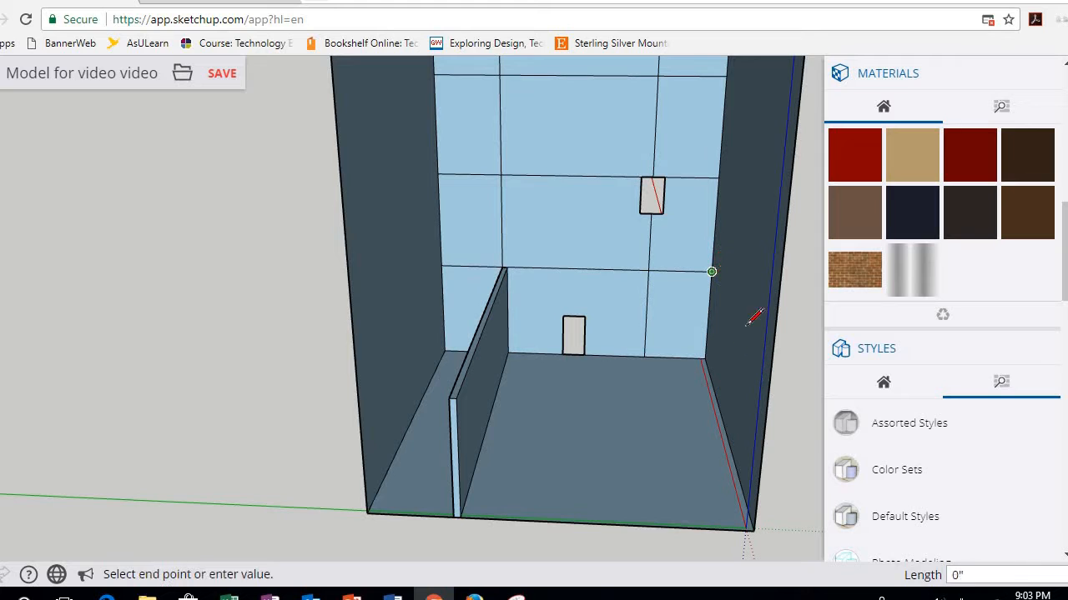
pyautogui.click(766, 409)
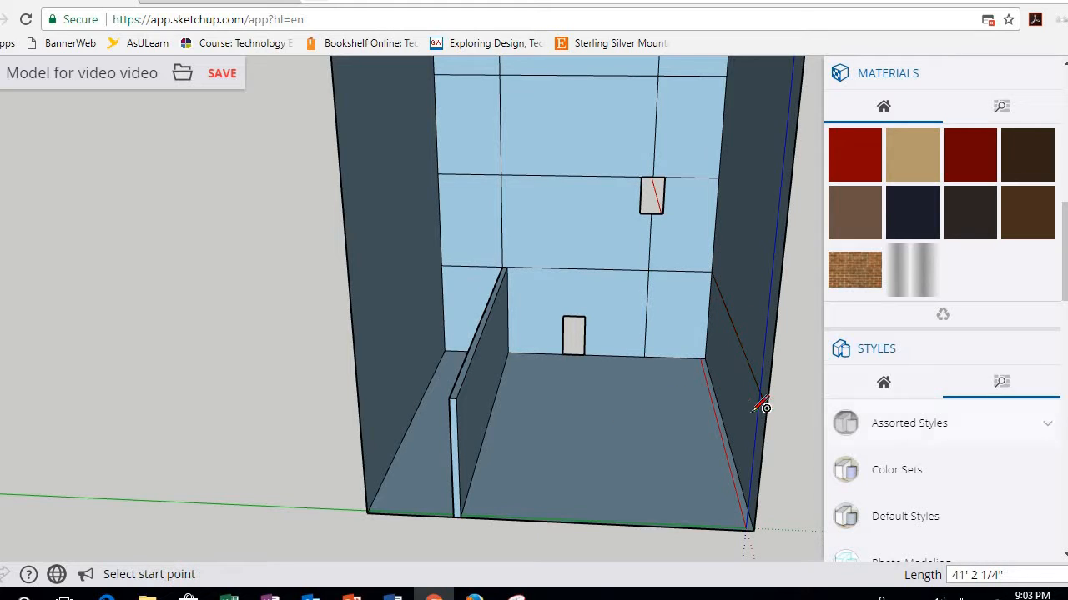
pyautogui.click(359, 392)
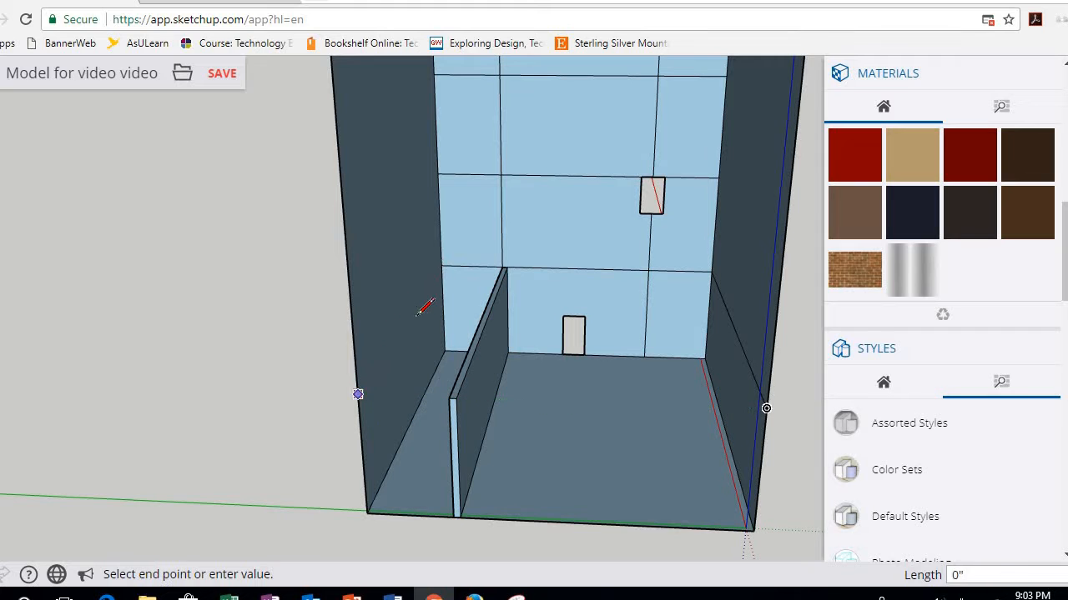
pyautogui.click(441, 265)
pyautogui.click(359, 393)
pyautogui.click(765, 408)
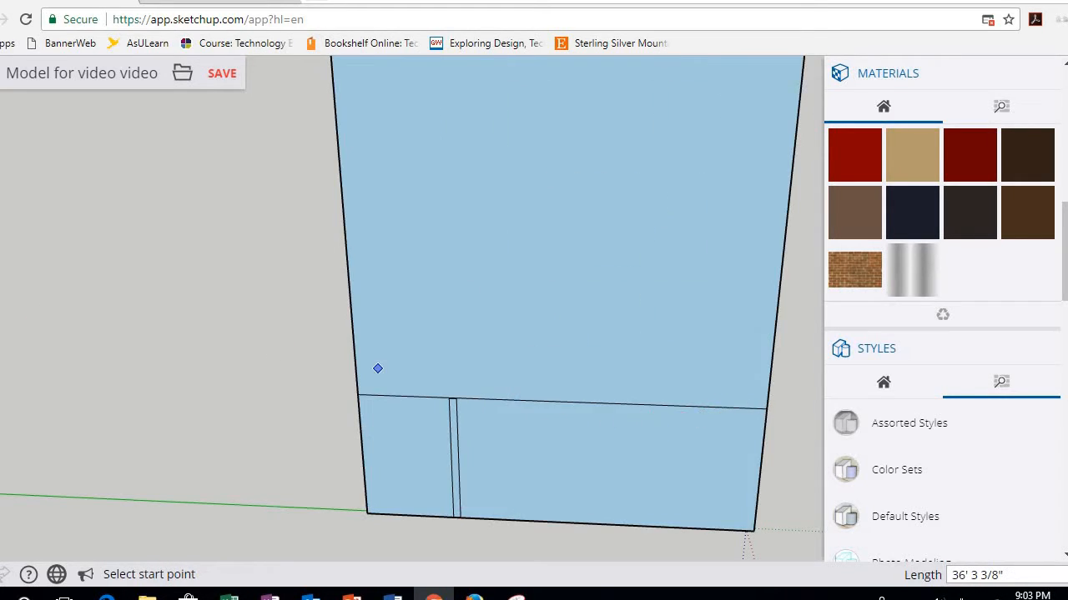
# Delete the rear face above the new floor to reopen the upper storeys, and save the model
pyautogui.press('space')
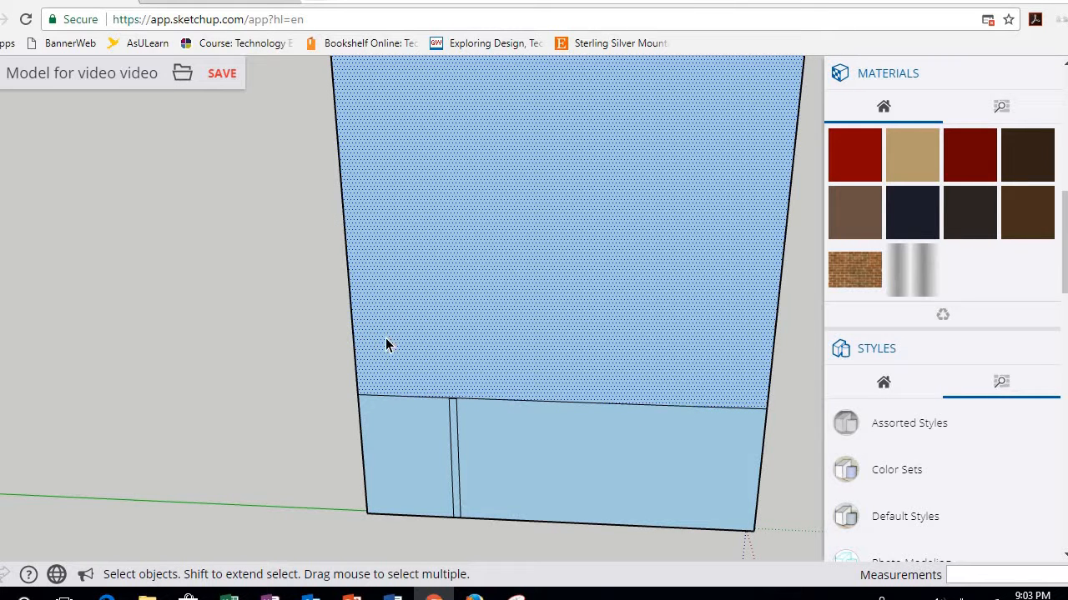
pyautogui.press('Delete')
pyautogui.moveTo(561, 334); pyautogui.dragTo(575, 350, button='middle')
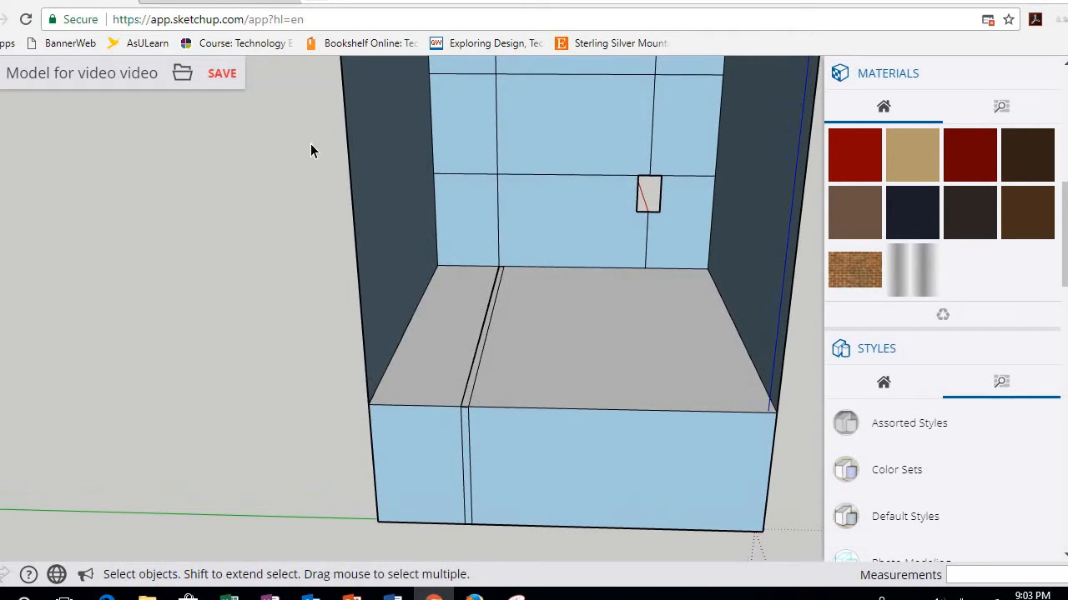
pyautogui.click(222, 73)
# Search 3D Warehouse for "couch" and choose the first model, the black and beige sectional Couch, for insertion
pyautogui.scroll(-5, 639, 338)
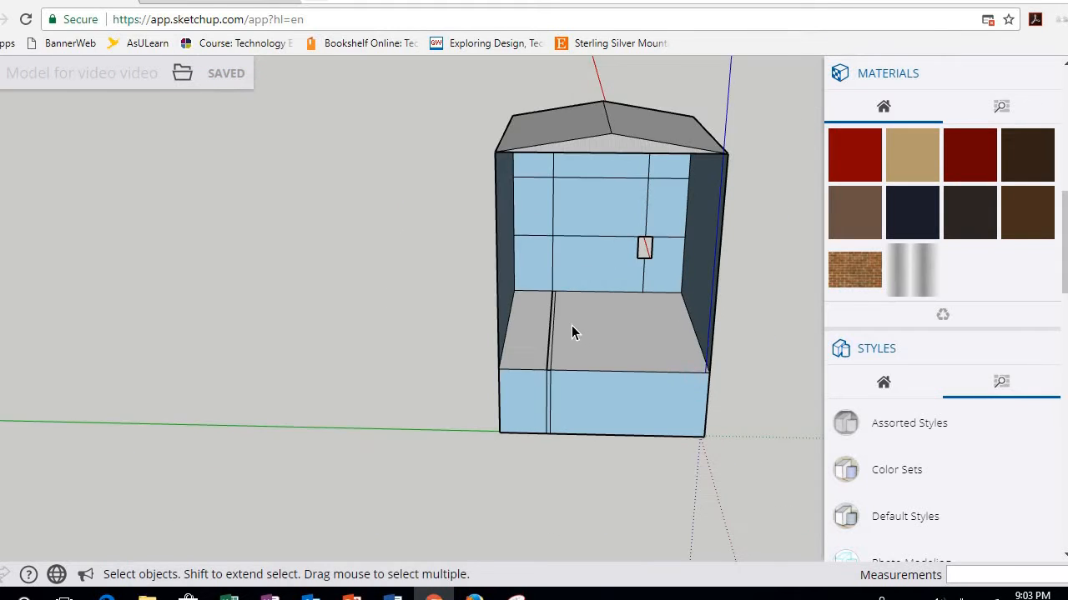
pyautogui.moveTo(573, 329); pyautogui.dragTo(745, 286, button='middle')
pyautogui.scroll(3, 745, 286)
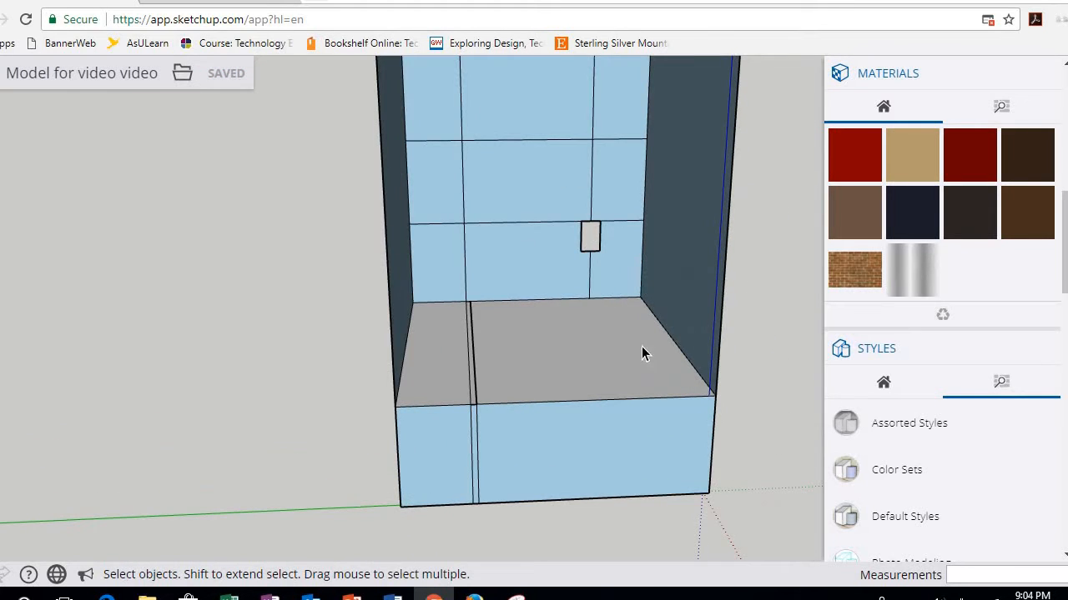
pyautogui.scroll(3, 669, 329)
pyautogui.moveTo(662, 317); pyautogui.dragTo(564, 351, button='middle')
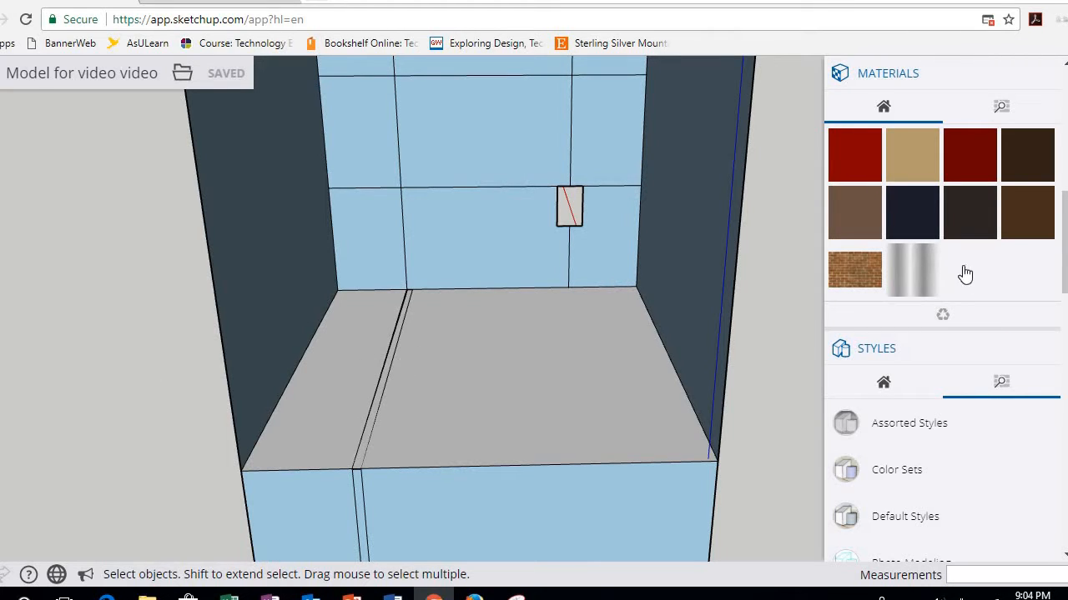
pyautogui.scroll(1, 970, 237)
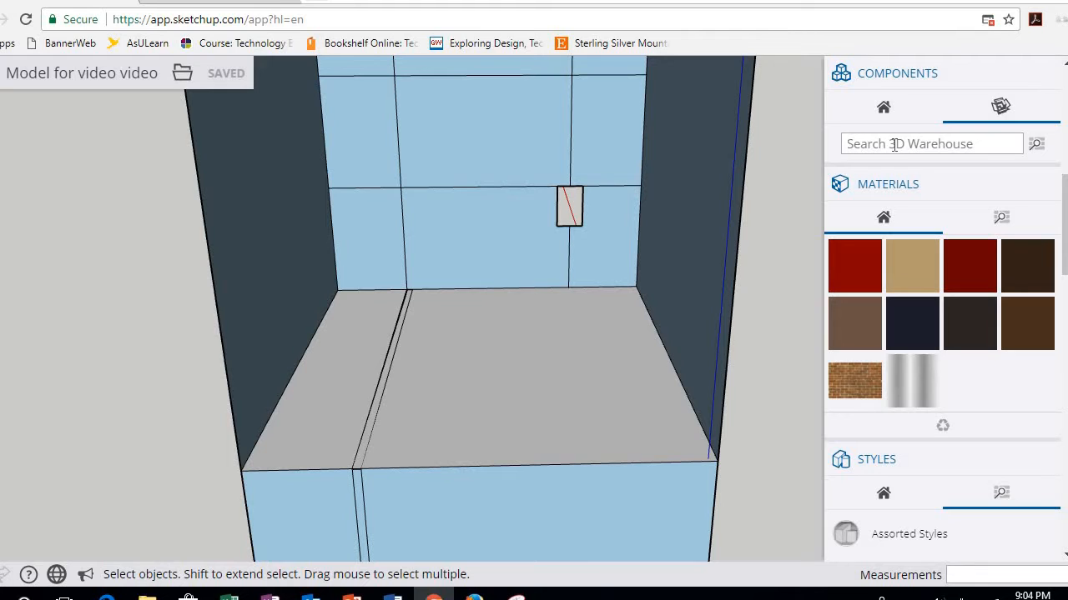
pyautogui.click(894, 145)
pyautogui.write('couch')
pyautogui.press('Return')
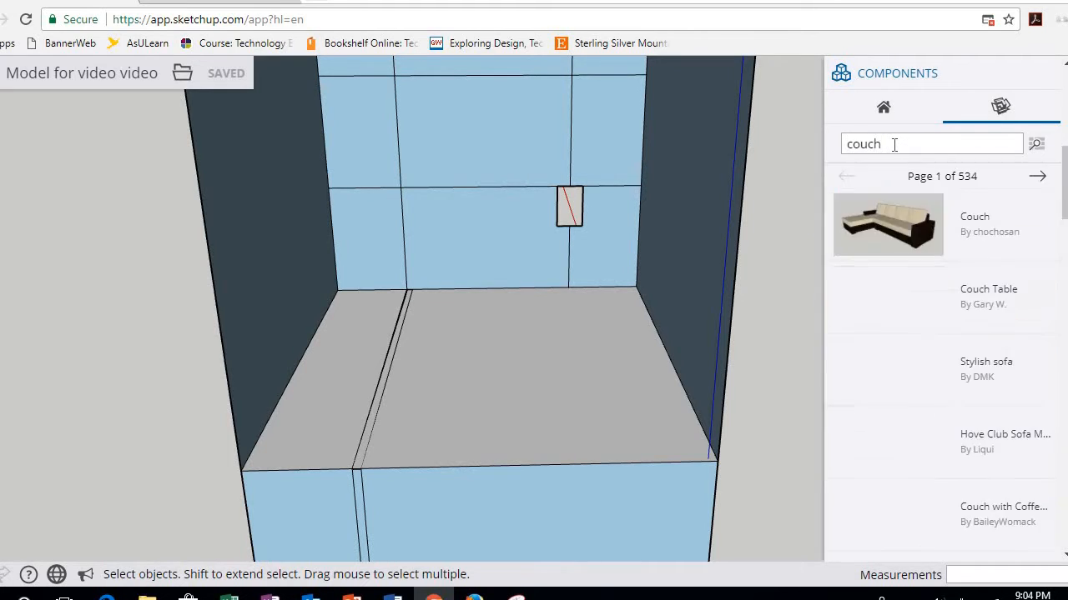
pyautogui.click(909, 237)
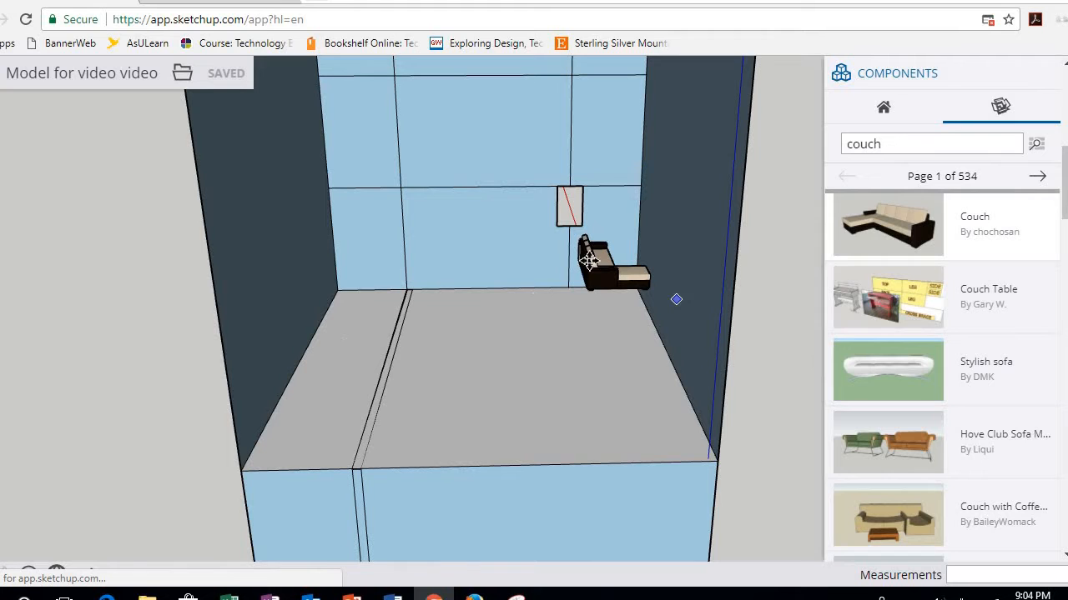
# Place the couch on the upper floor's wider section beside the partition lines, and save the model
pyautogui.scroll(-2, 352, 337)
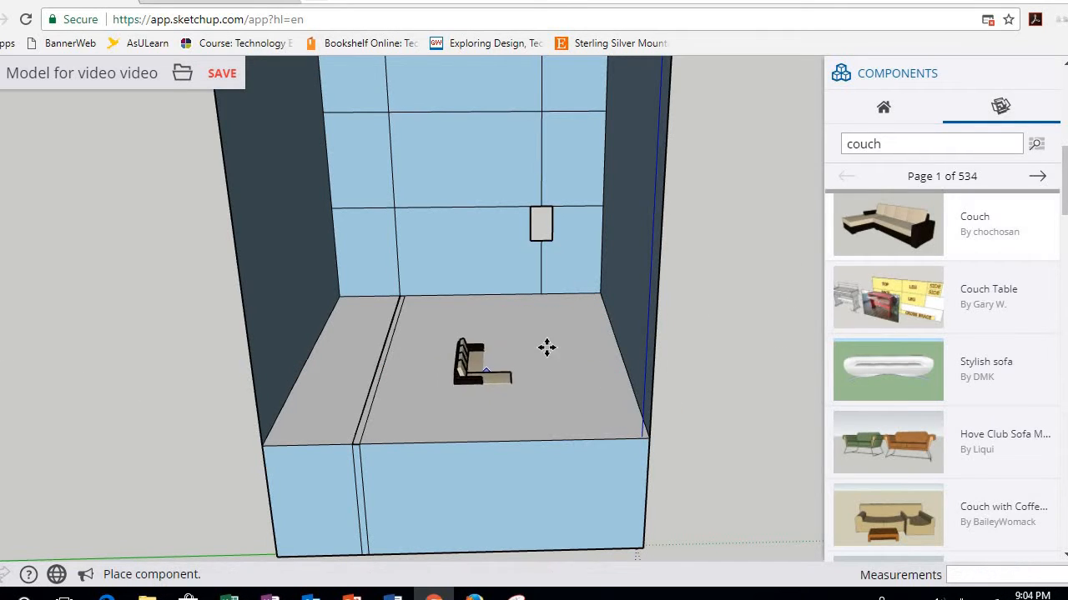
pyautogui.moveTo(560, 360); pyautogui.dragTo(570, 289, button='middle')
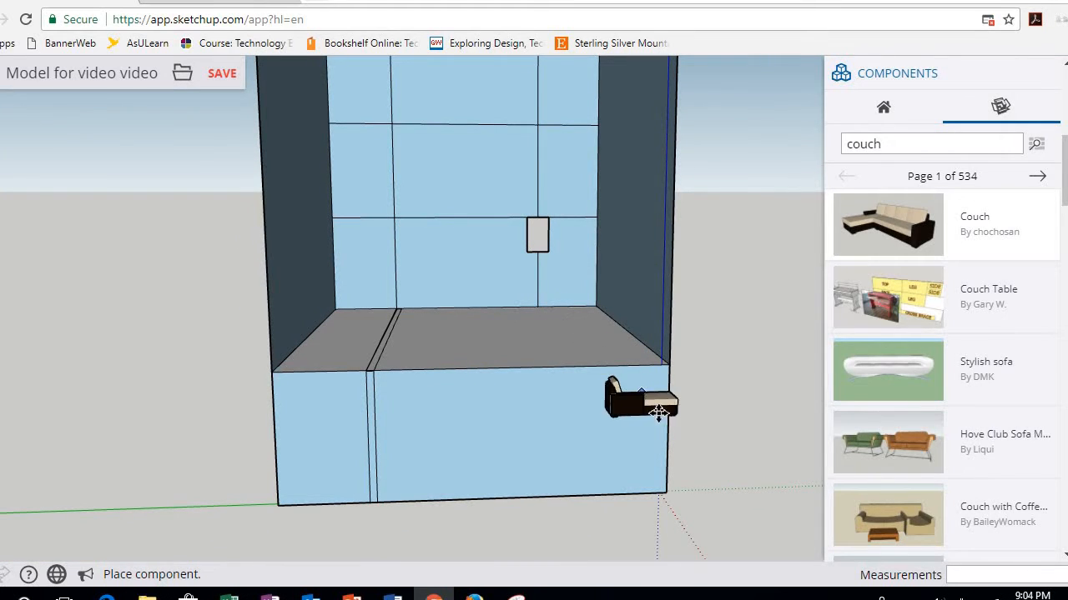
pyautogui.click(671, 491)
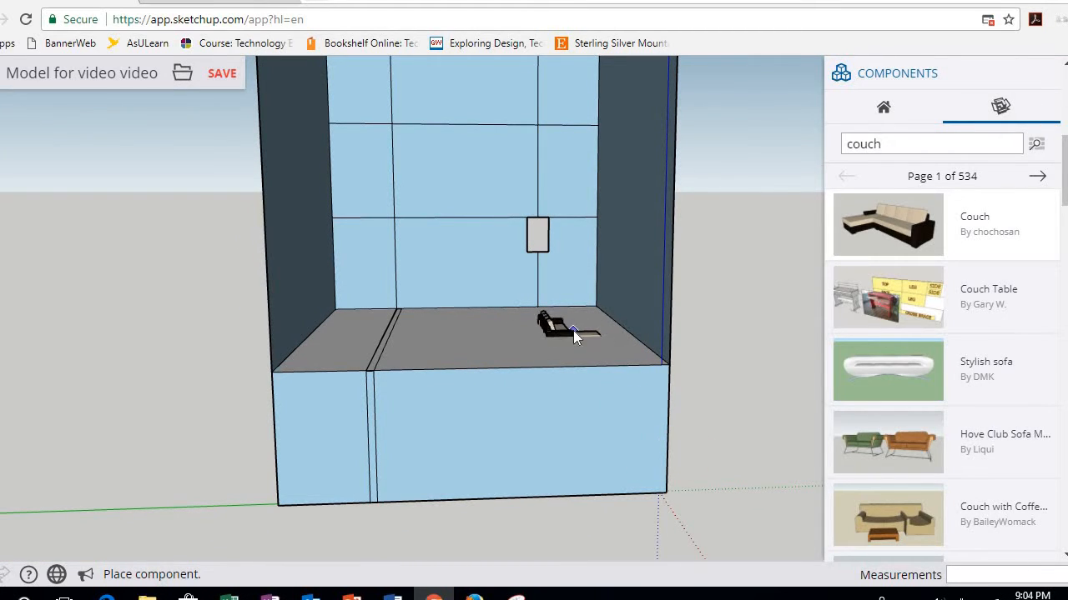
pyautogui.click(573, 332)
pyautogui.press('space')
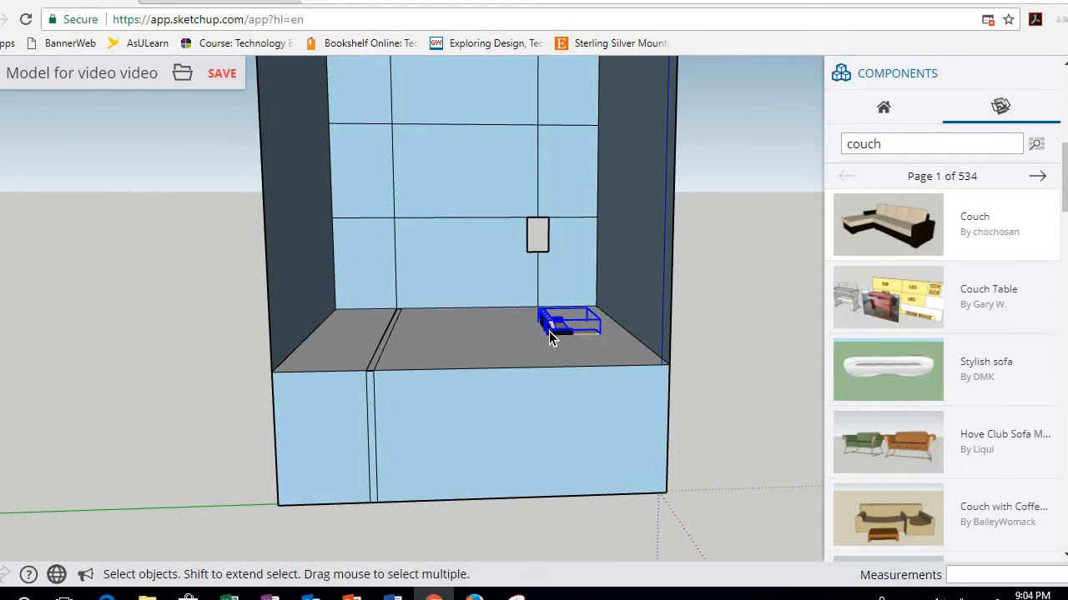
pyautogui.moveTo(692, 240); pyautogui.dragTo(116, 455, button='middle')
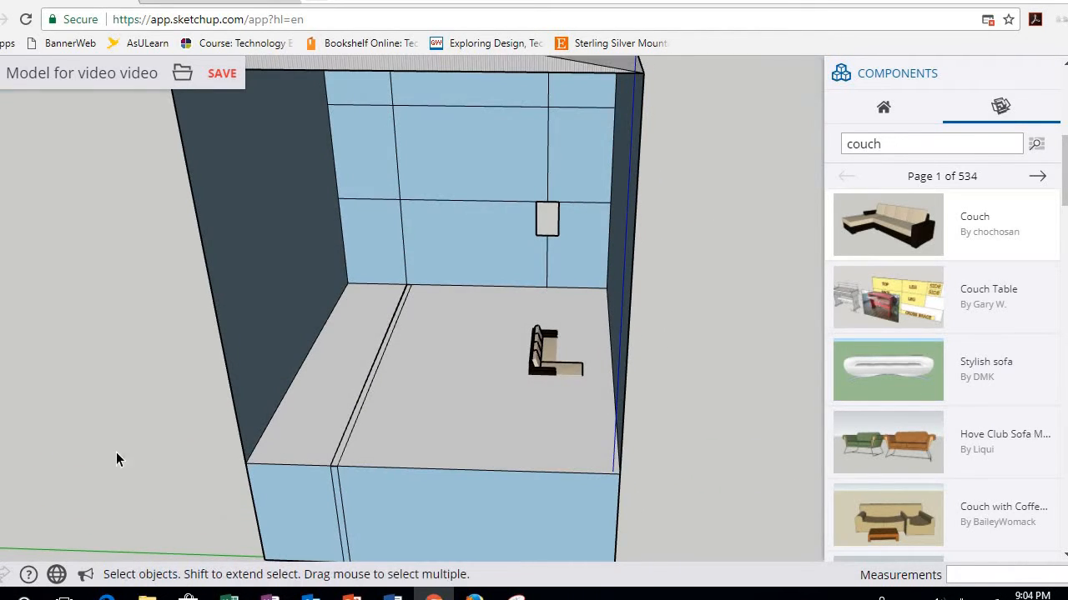
pyautogui.click(222, 75)
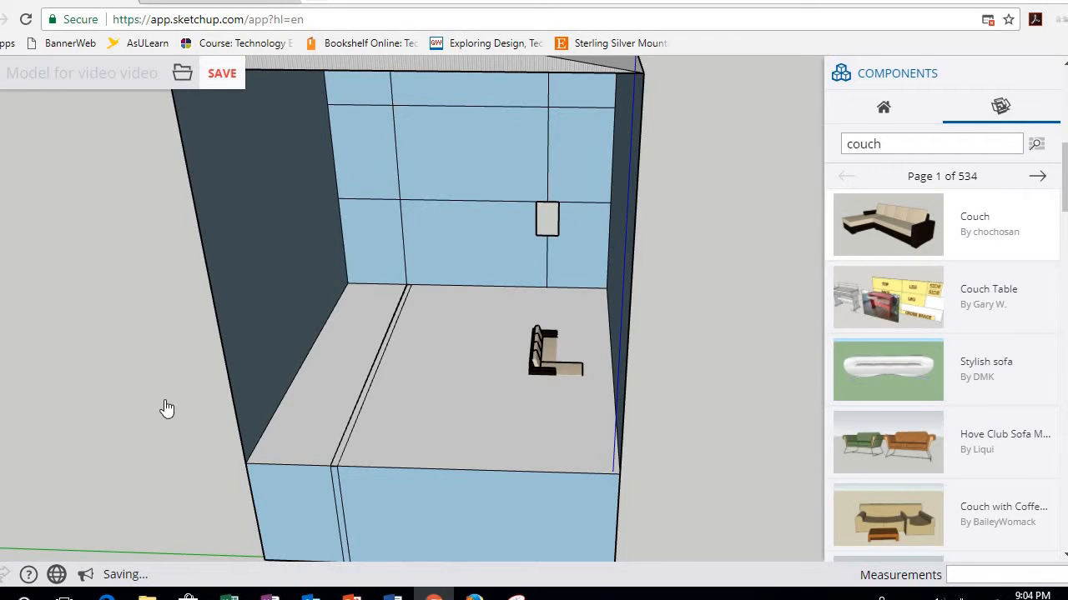
# Draw a line about 36' 3" long across the upper floor's rear edge, corner to corner, to close the open rear wall
pyautogui.moveTo(184, 321); pyautogui.dragTo(186, 312, button='middle')
pyautogui.scroll(-1, 193, 300)
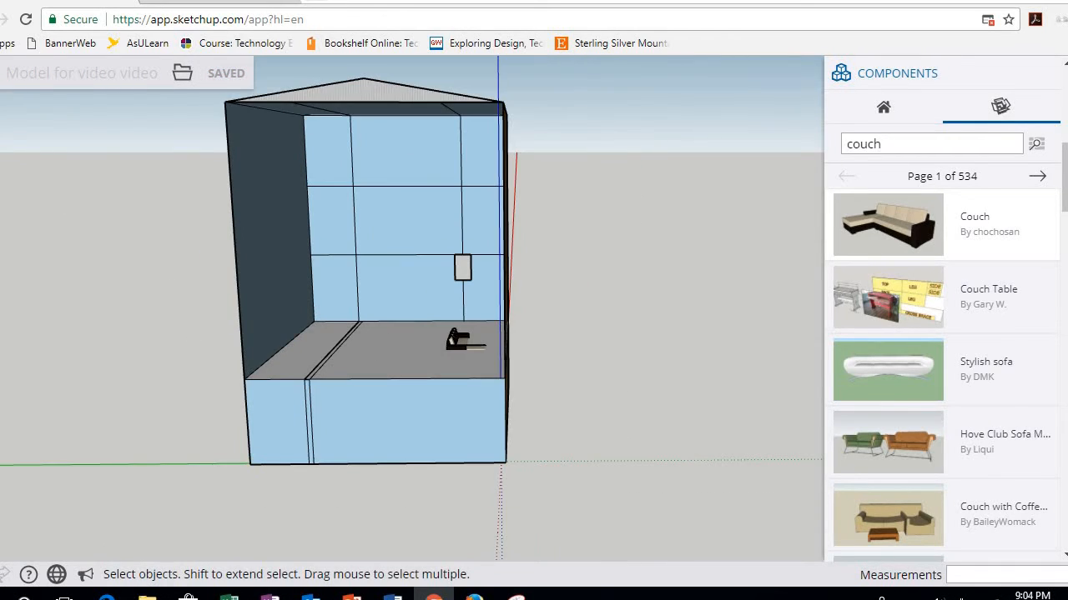
pyautogui.press('l')
pyautogui.click(244, 380)
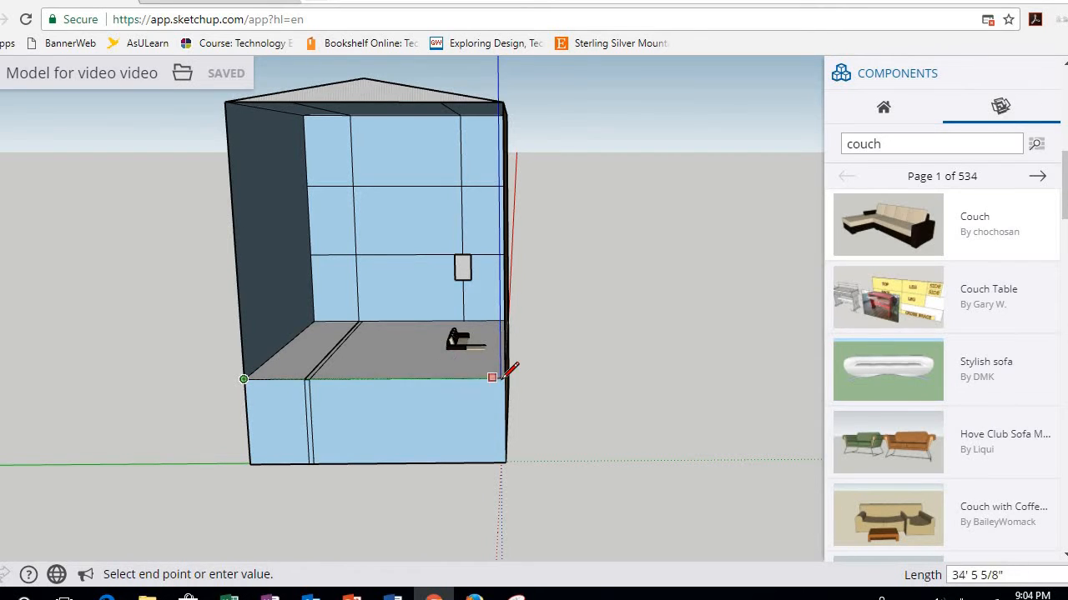
pyautogui.scroll(3, 504, 379)
pyautogui.click(528, 377)
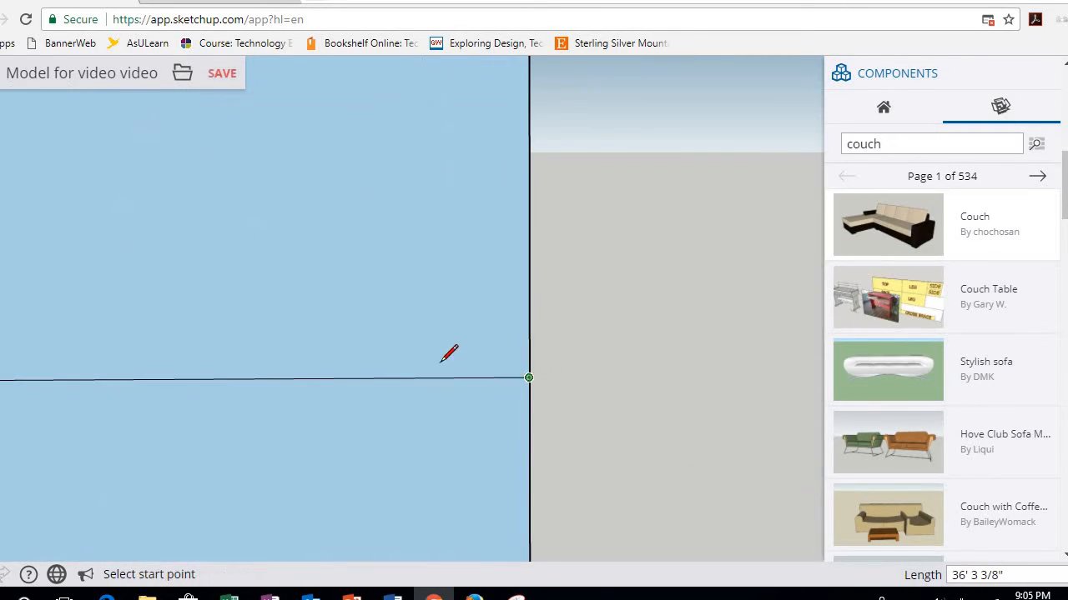
# Paint the upper rear wall and both lower rear panels beside the narrow partition strip with the brick material
pyautogui.scroll(-5, 423, 341)
pyautogui.moveTo(210, 249); pyautogui.dragTo(303, 255, button='middle')
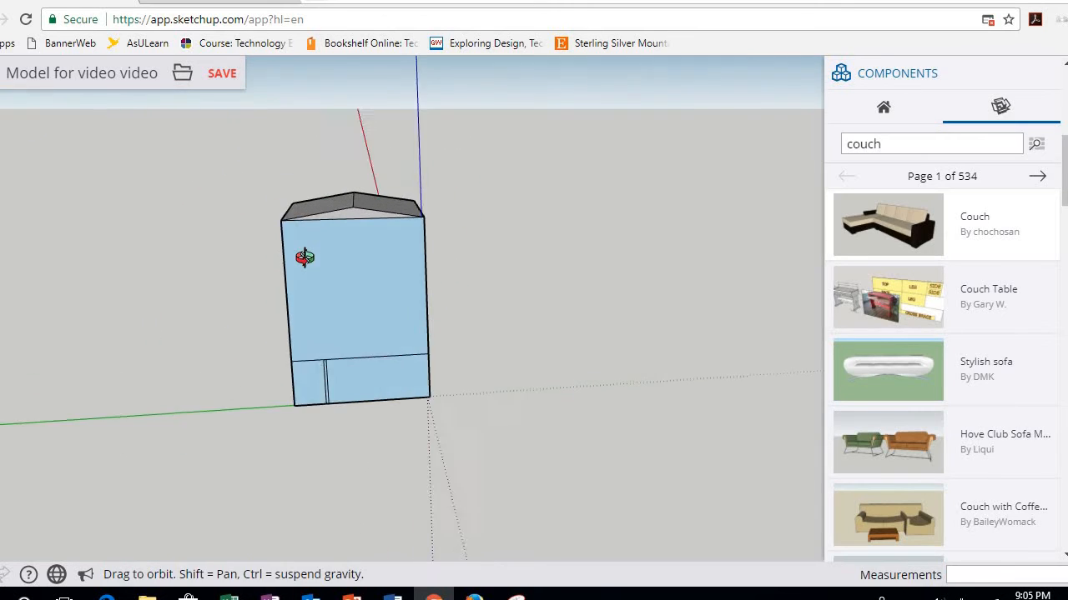
pyautogui.press('b')
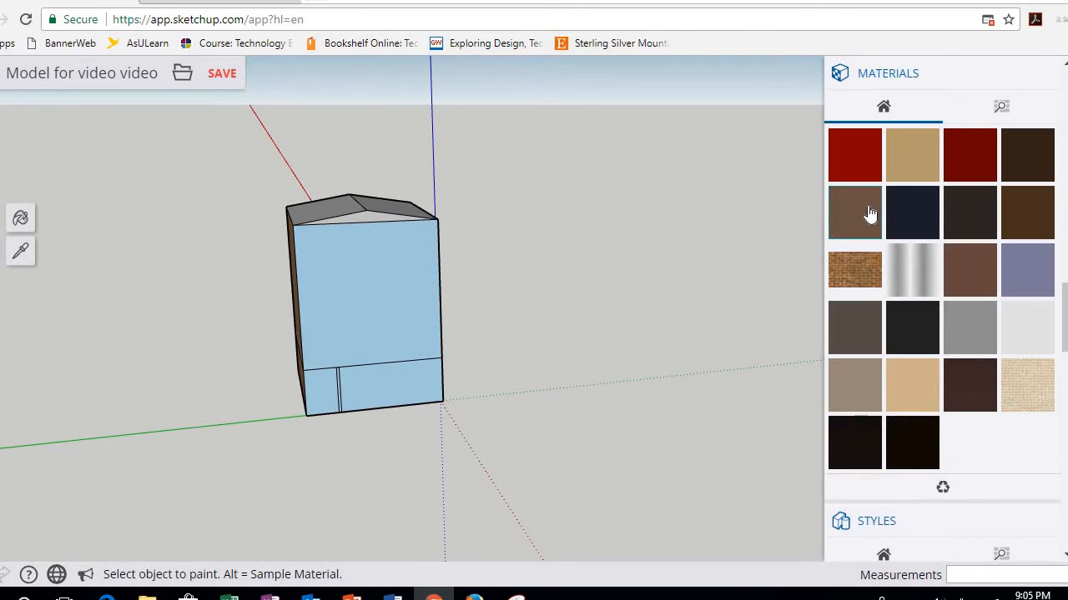
pyautogui.click(856, 262)
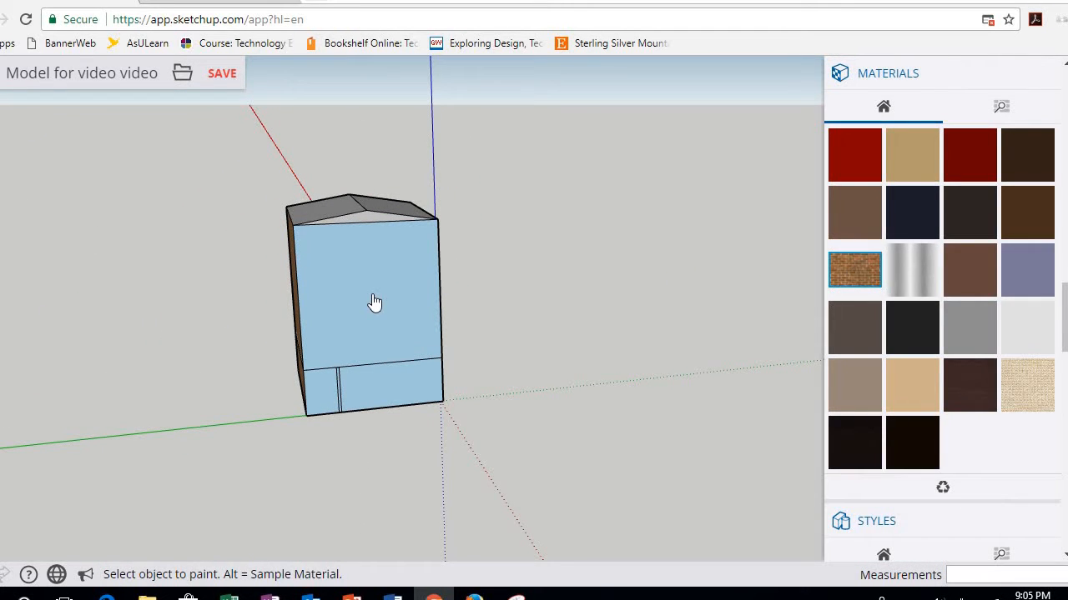
pyautogui.click(431, 354)
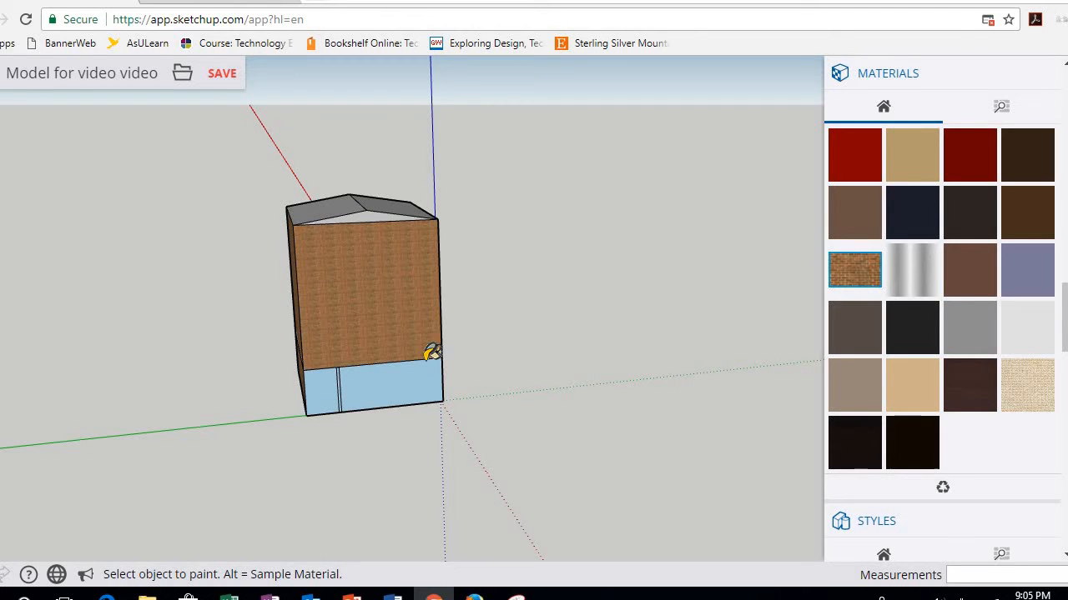
pyautogui.click(345, 385)
pyautogui.scroll(2, 345, 385)
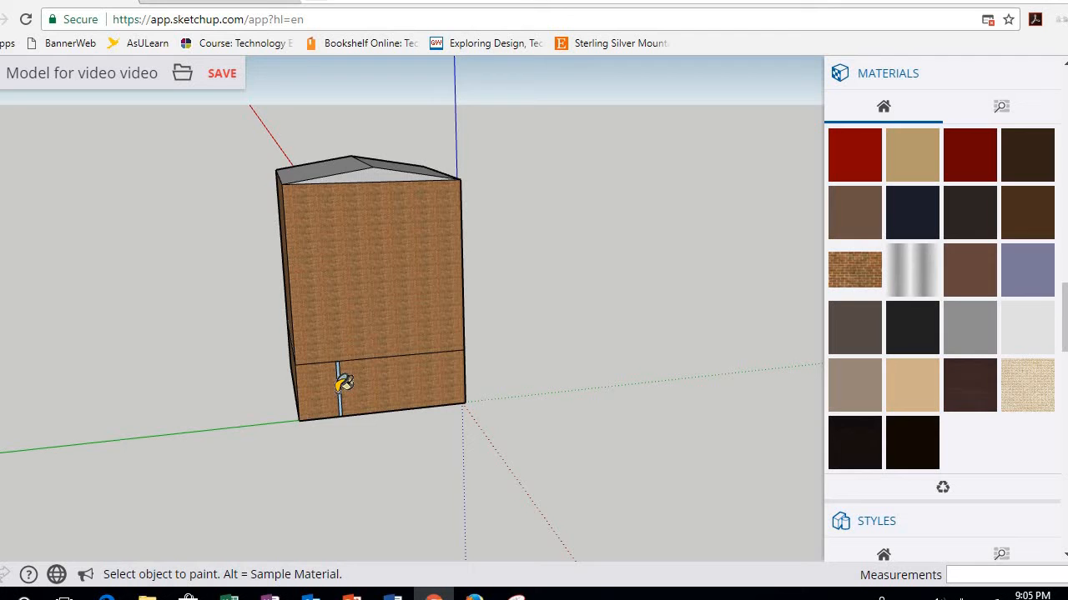
pyautogui.scroll(1, 343, 383)
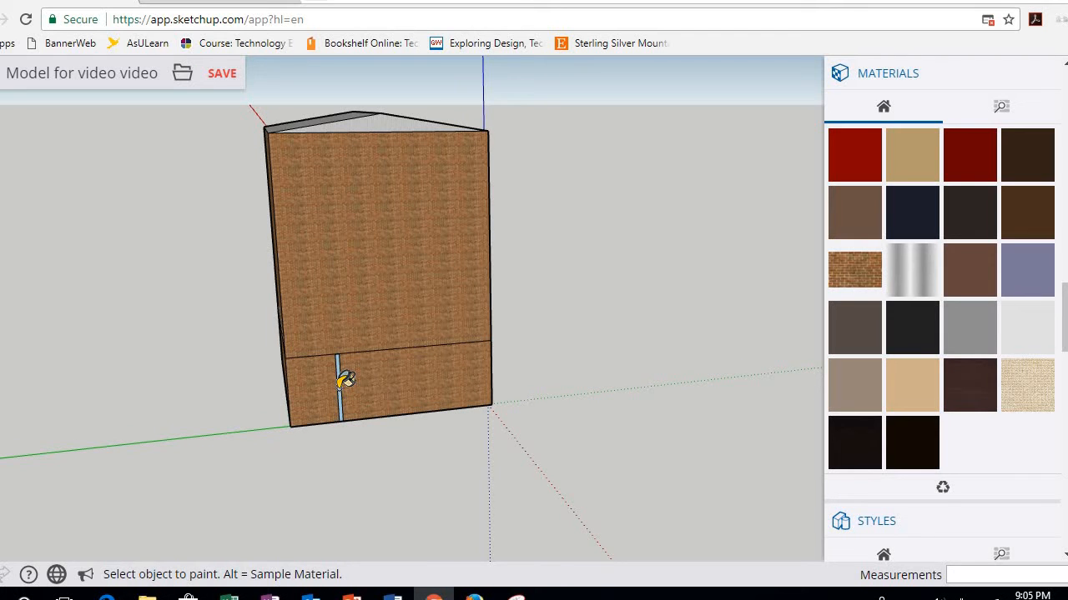
# Delete the stray couch on the ground in front of the building, and save the model
pyautogui.moveTo(346, 246)
pyautogui.mouseDown(button='middle')
pyautogui.moveTo(292, 245)
pyautogui.moveTo(619, 239)
pyautogui.moveTo(362, 275)
pyautogui.moveTo(709, 277)
pyautogui.mouseUp(button='middle')
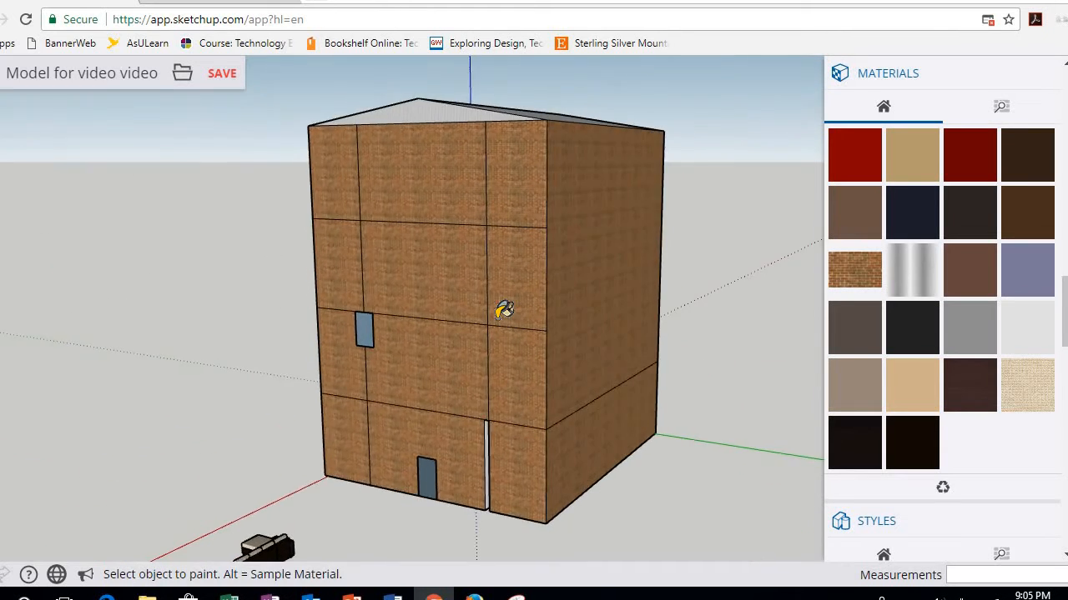
pyautogui.scroll(-3, 506, 310)
pyautogui.moveTo(489, 338); pyautogui.dragTo(517, 337, button='middle')
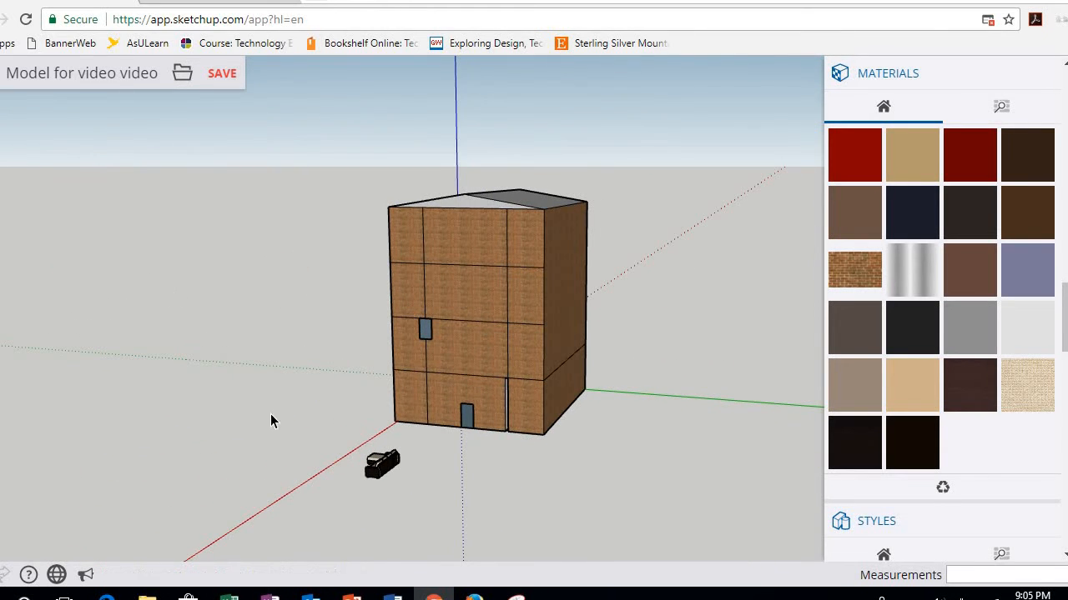
pyautogui.press('space')
pyautogui.click(384, 465)
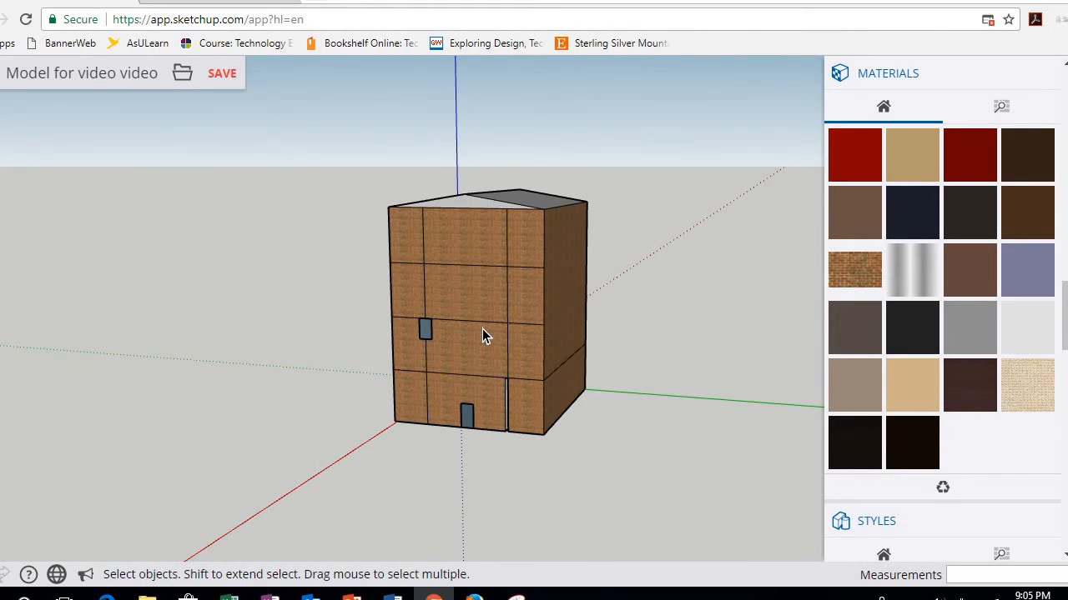
pyautogui.moveTo(543, 356); pyautogui.dragTo(468, 356, button='middle')
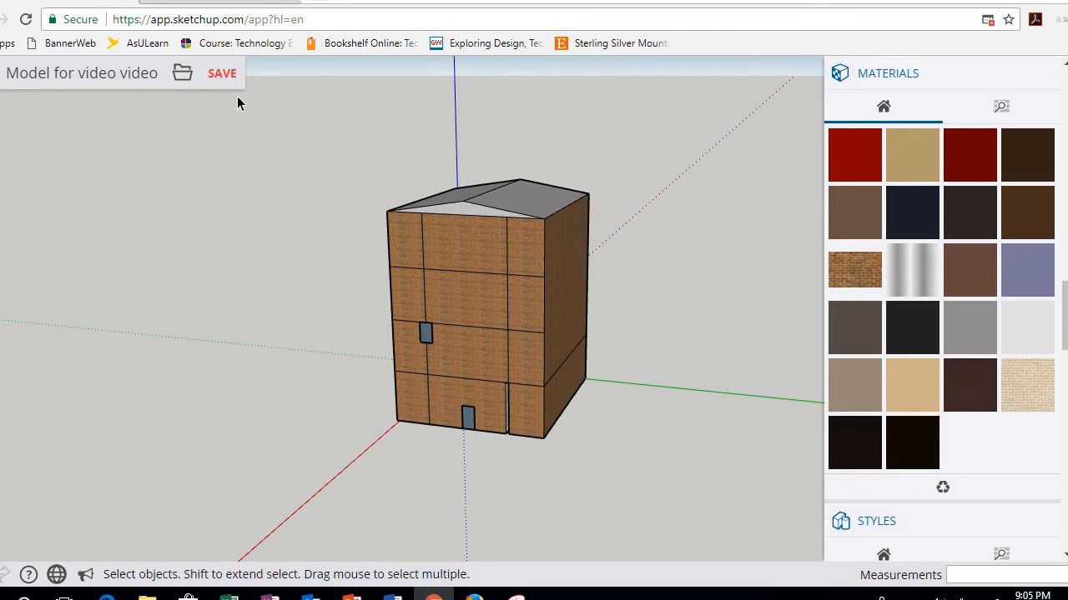
pyautogui.click(223, 77)
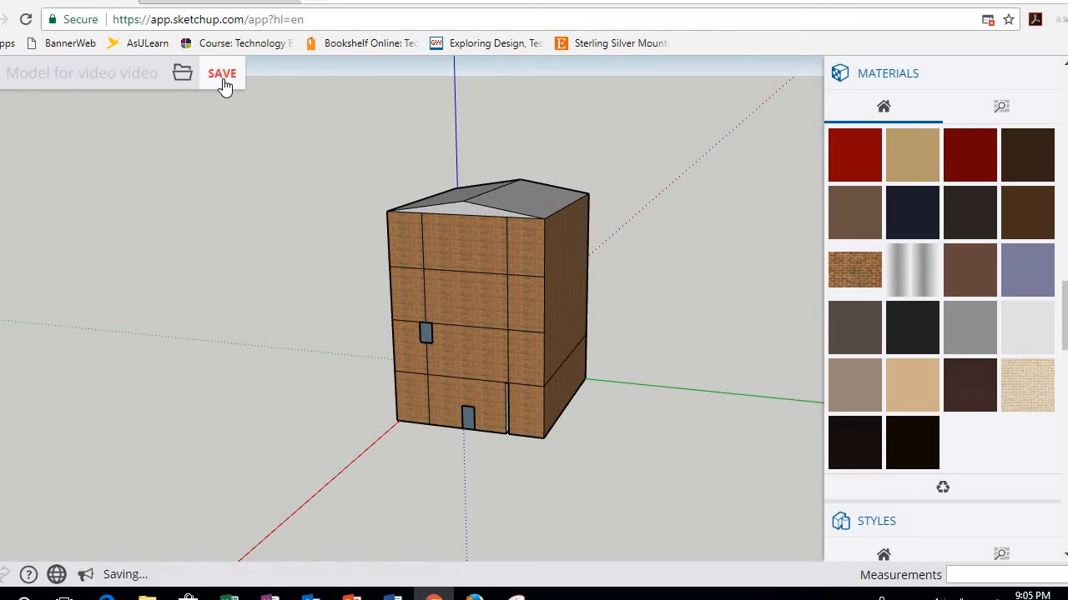